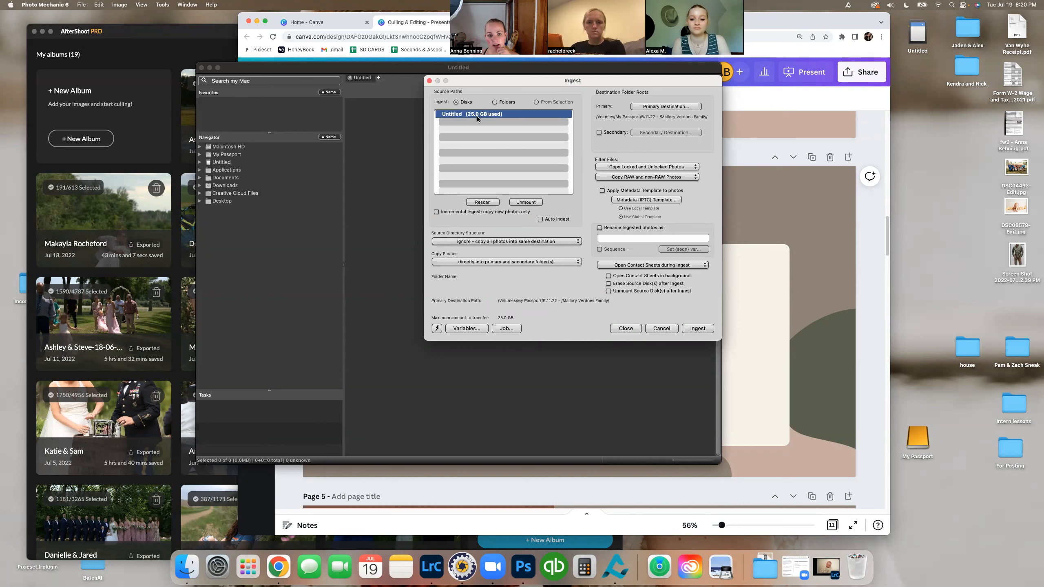
left_click(672, 107)
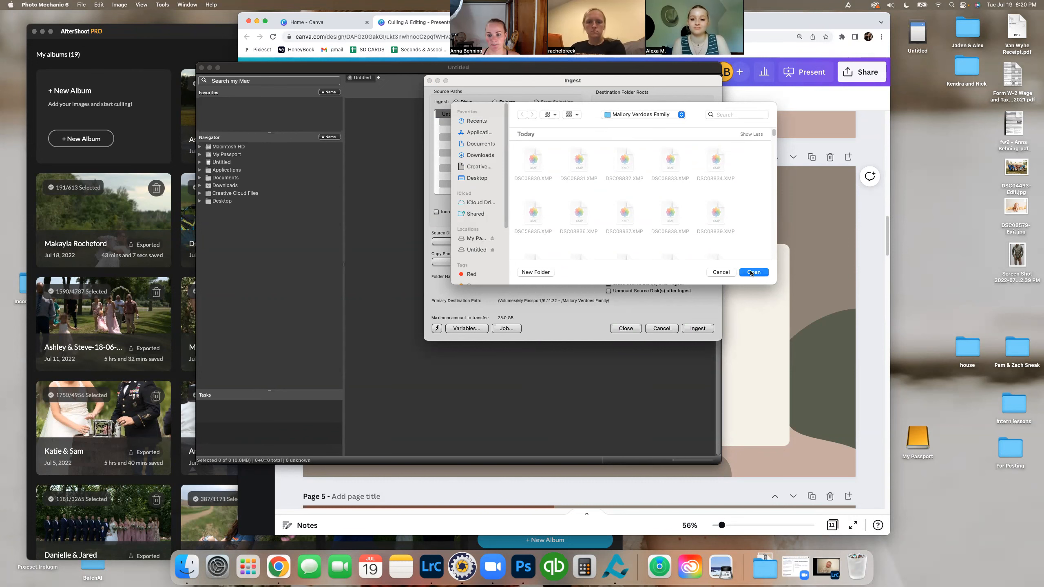
left_click(721, 272)
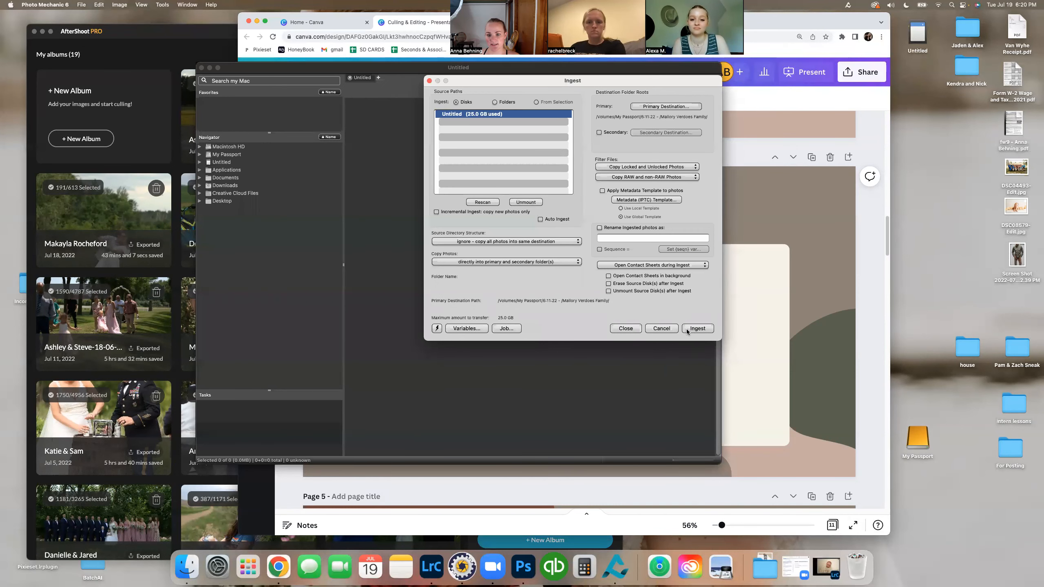
left_click(668, 329)
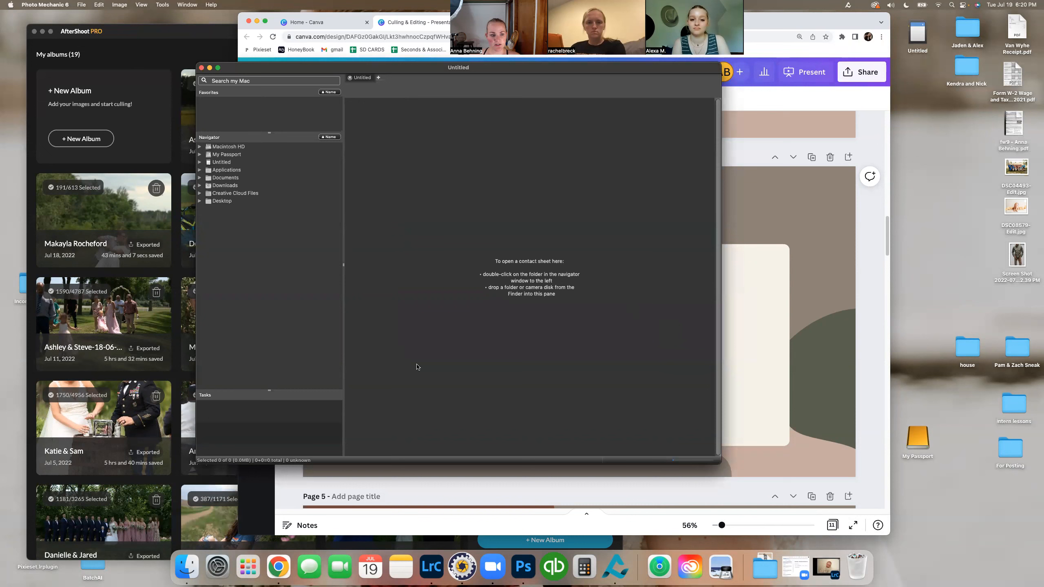
Step: Open the July 4 family session folder inside 6/11/22 on the My Passport drive and browse its photos
left_click(199, 154)
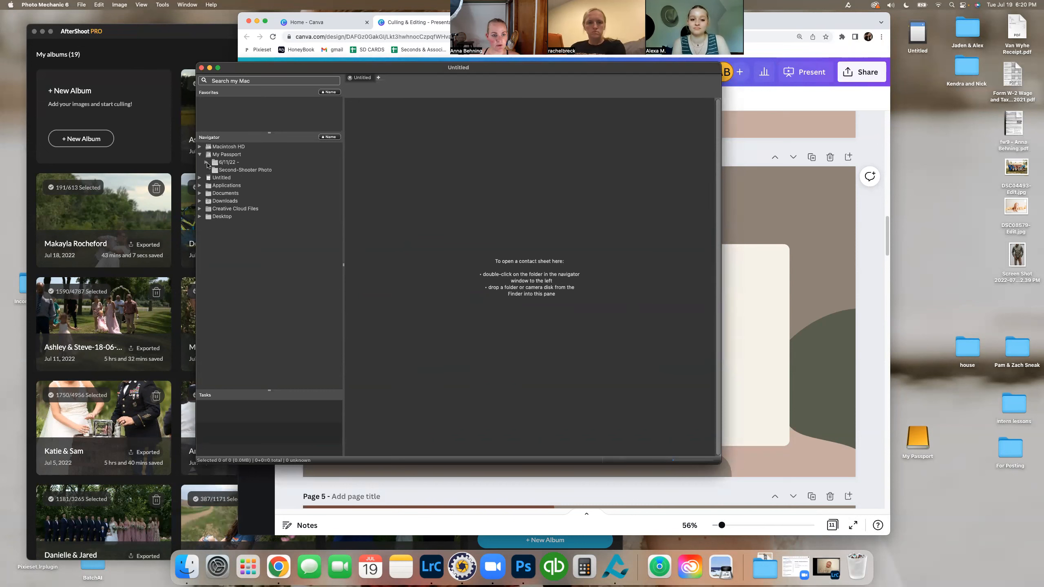
left_click(207, 162)
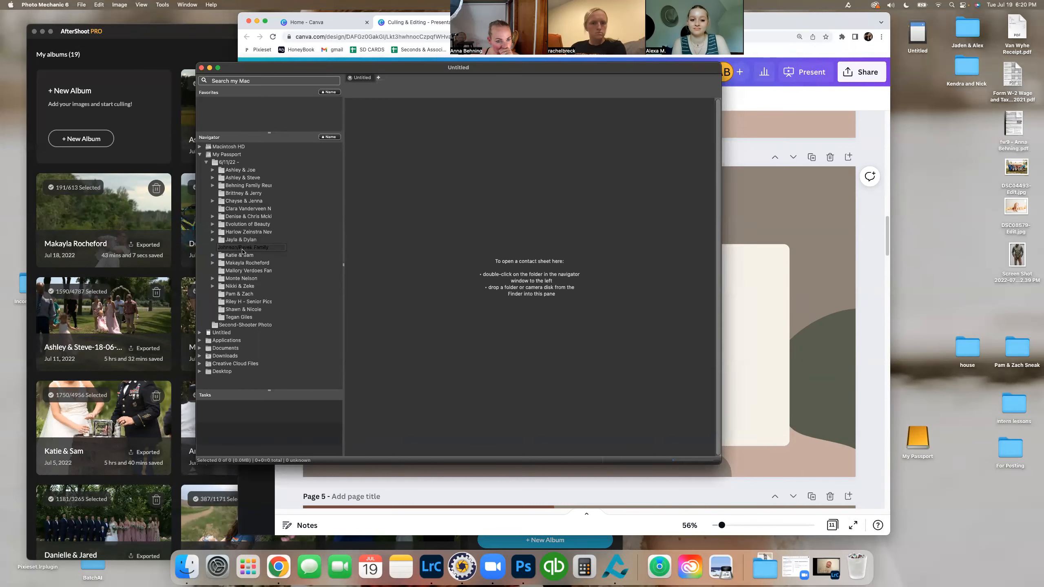
double_click(243, 248)
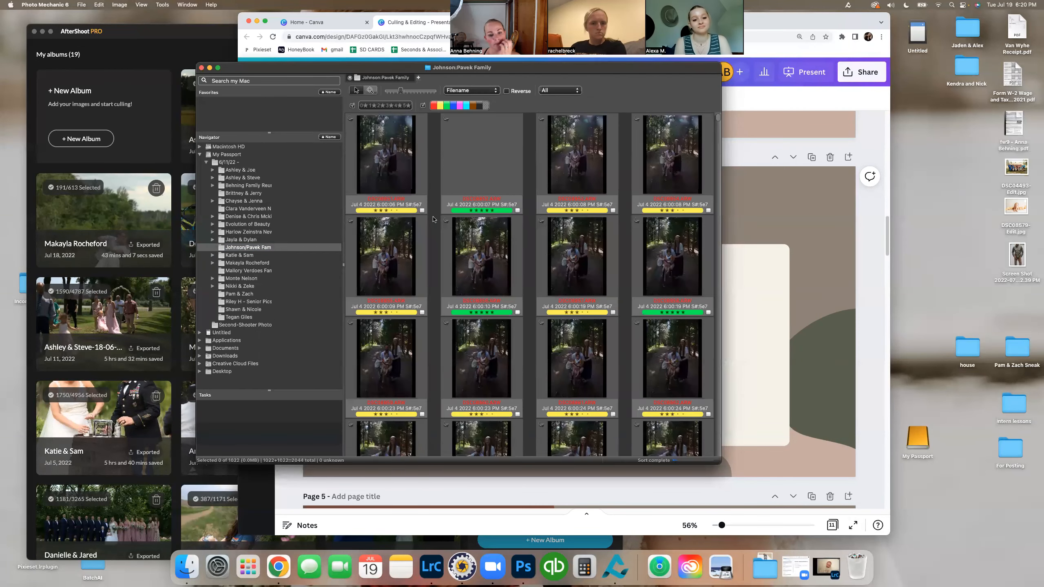
scroll(433, 219, "down", 20)
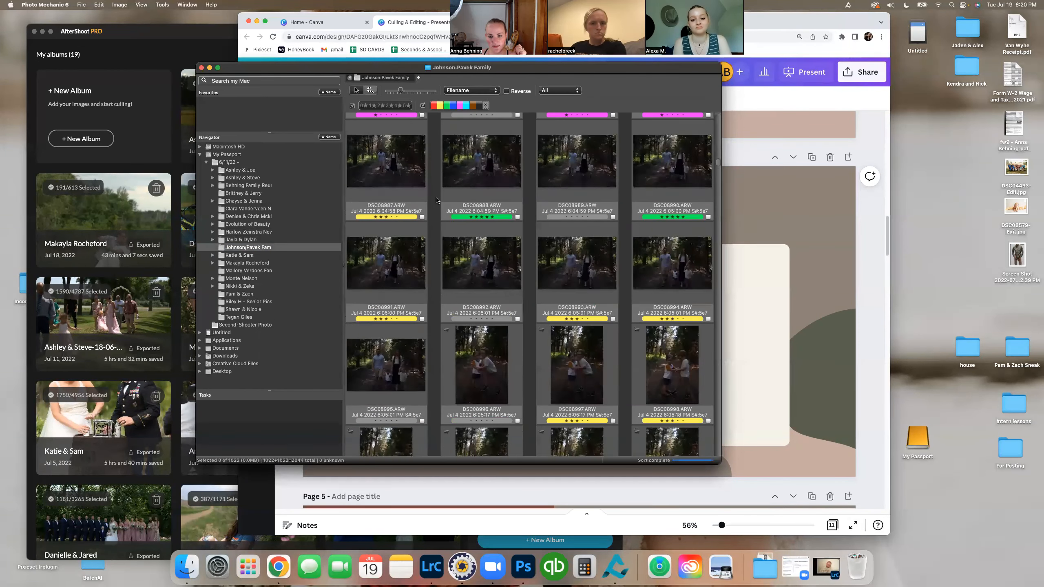
scroll(436, 200, "down", 20)
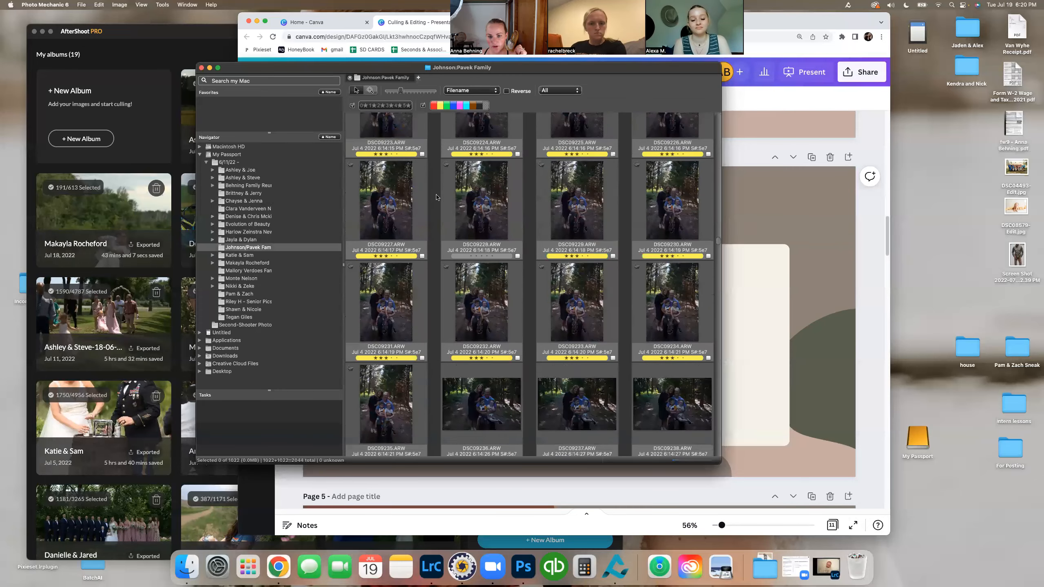
scroll(436, 196, "down", 5)
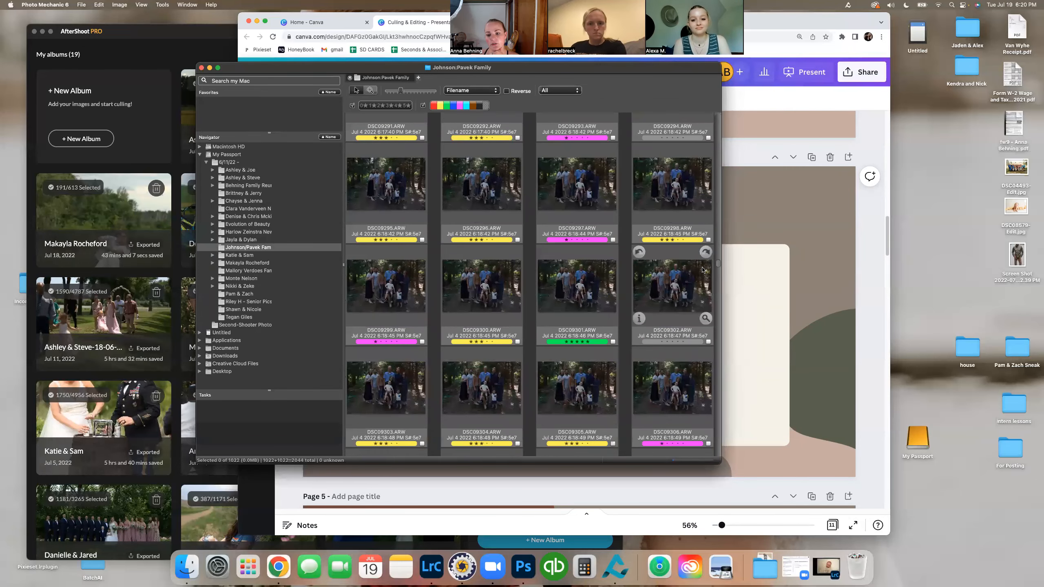
left_click_drag(716, 262, 735, 115)
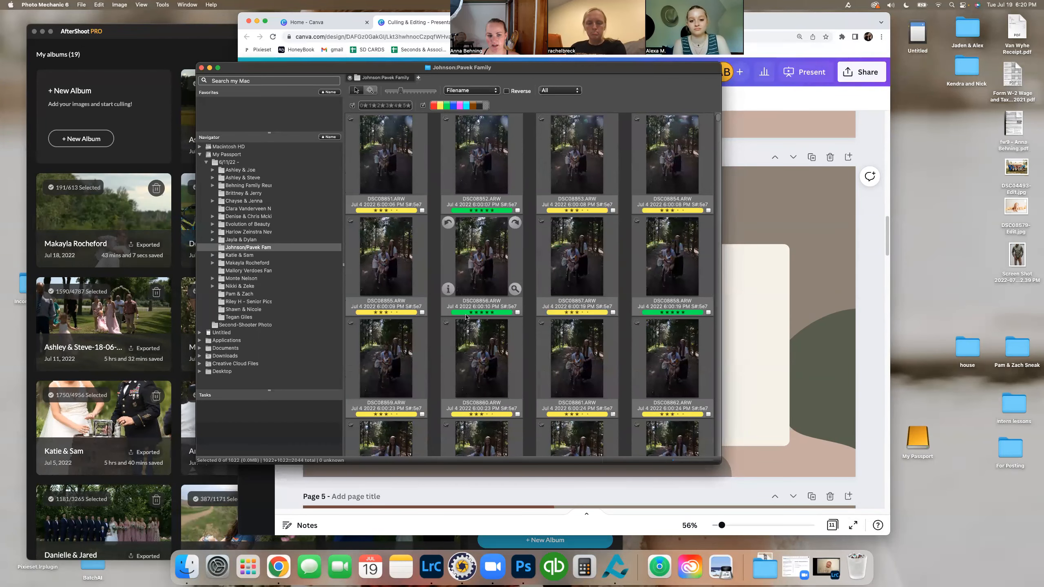
Step: Tag the first photo, DSC08851.ARW, in its enlarged preview and filter the contact sheet to tagged photos
left_click(405, 146)
double_click(405, 146)
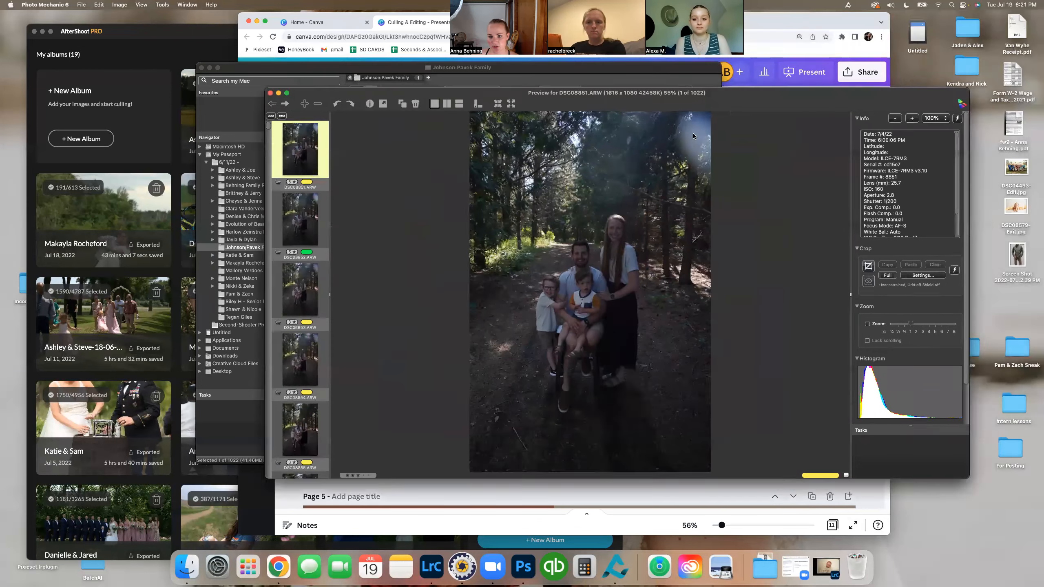
left_click_drag(736, 103, 626, 104)
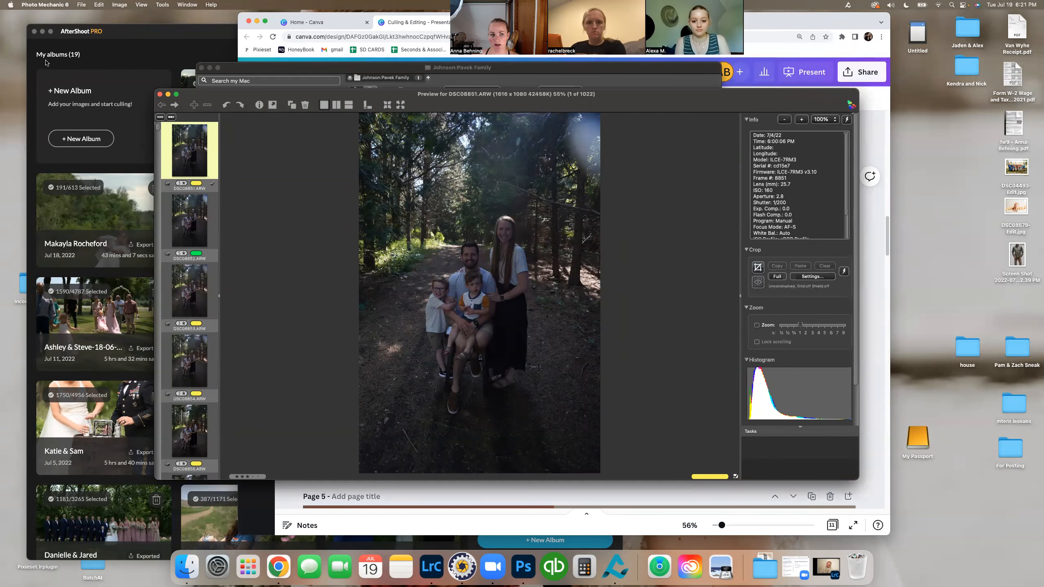
left_click(160, 94)
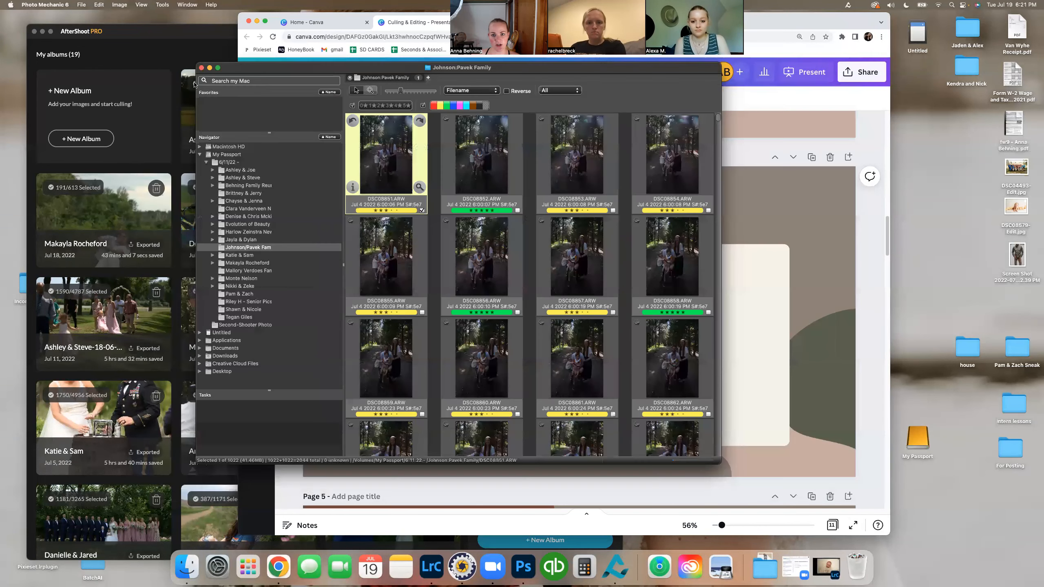
left_click(563, 89)
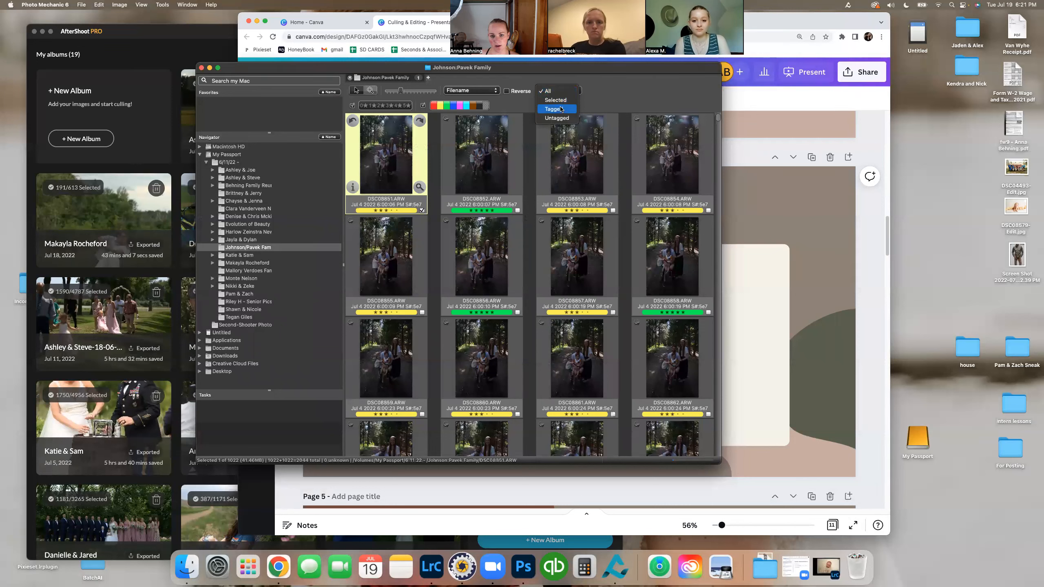
left_click(561, 109)
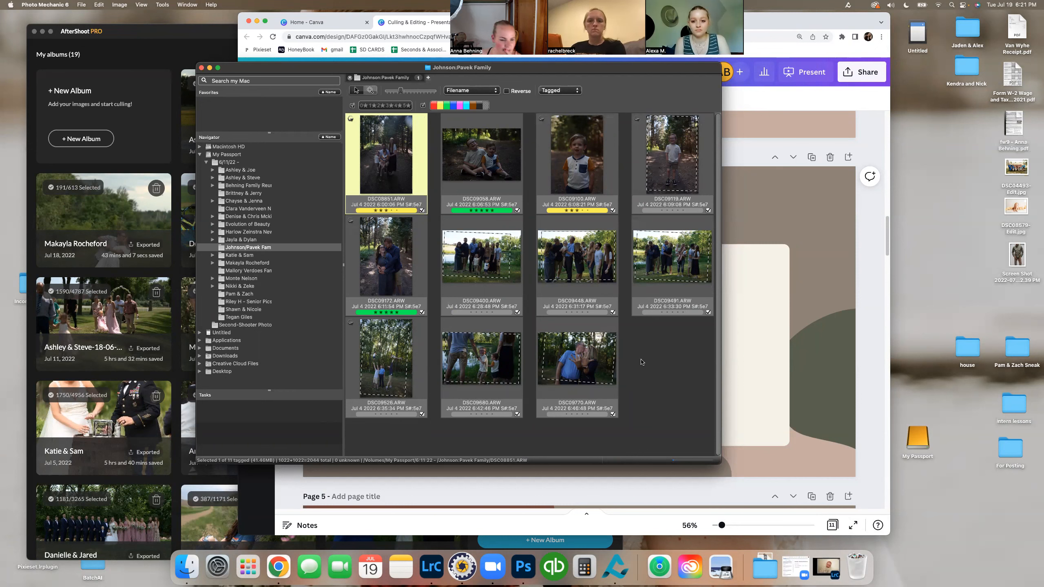
Step: Open the July 18 family session folder and filter its contact sheet to tagged photos
double_click(247, 272)
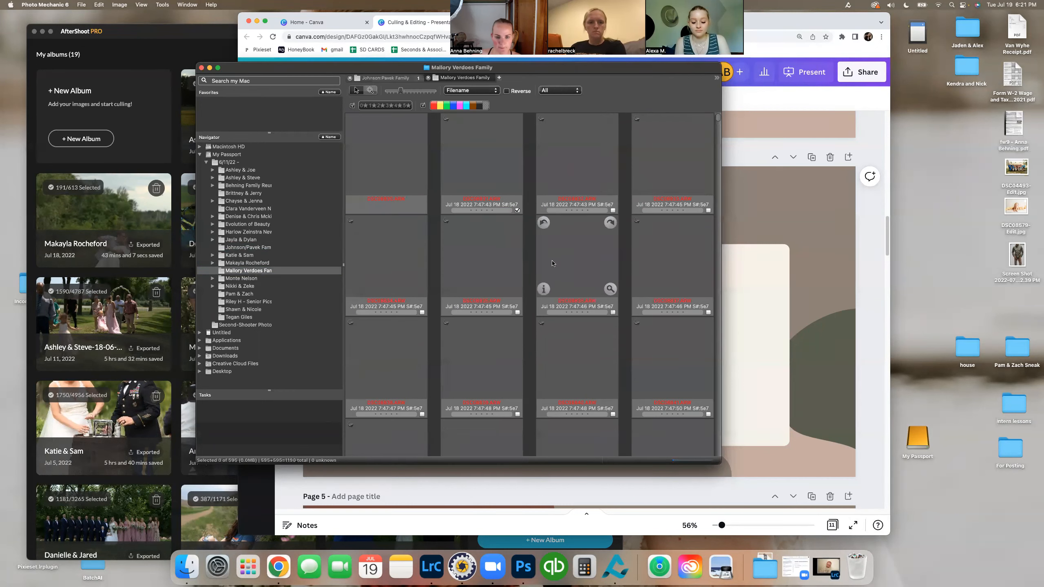
scroll(559, 263, "down", 20)
scroll(559, 263, "up", 20)
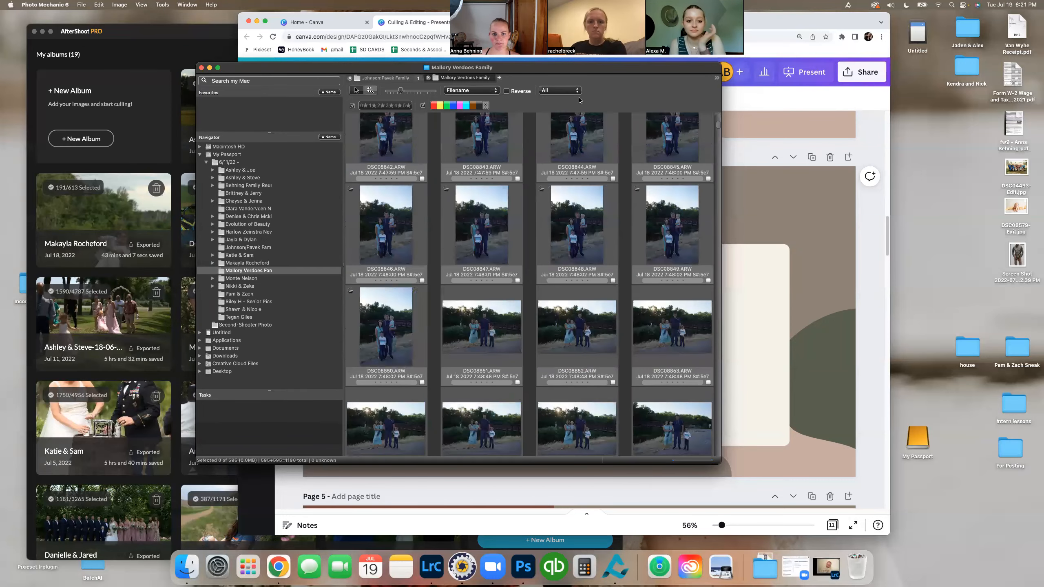
left_click(577, 91)
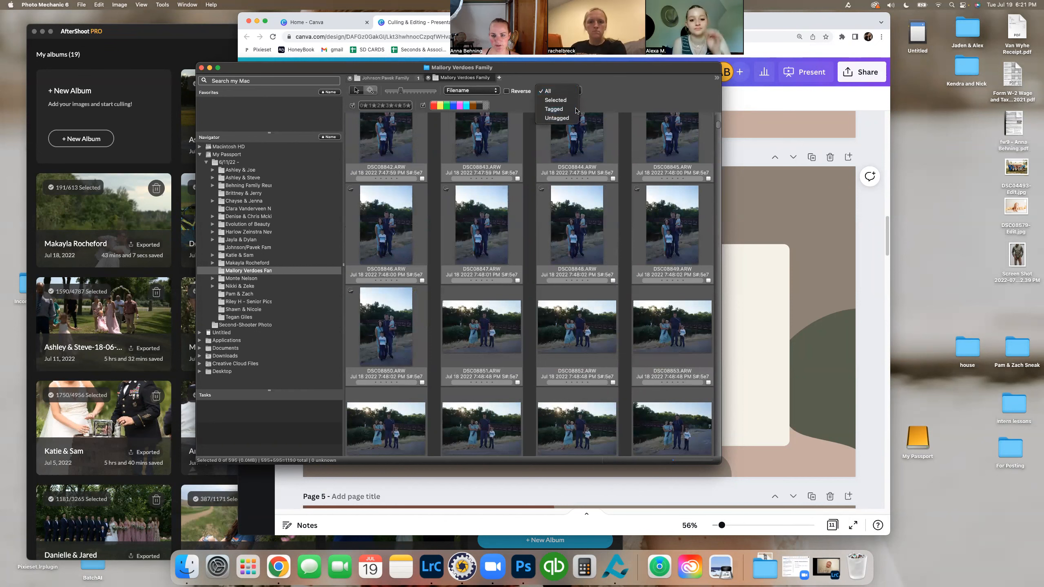
left_click(554, 109)
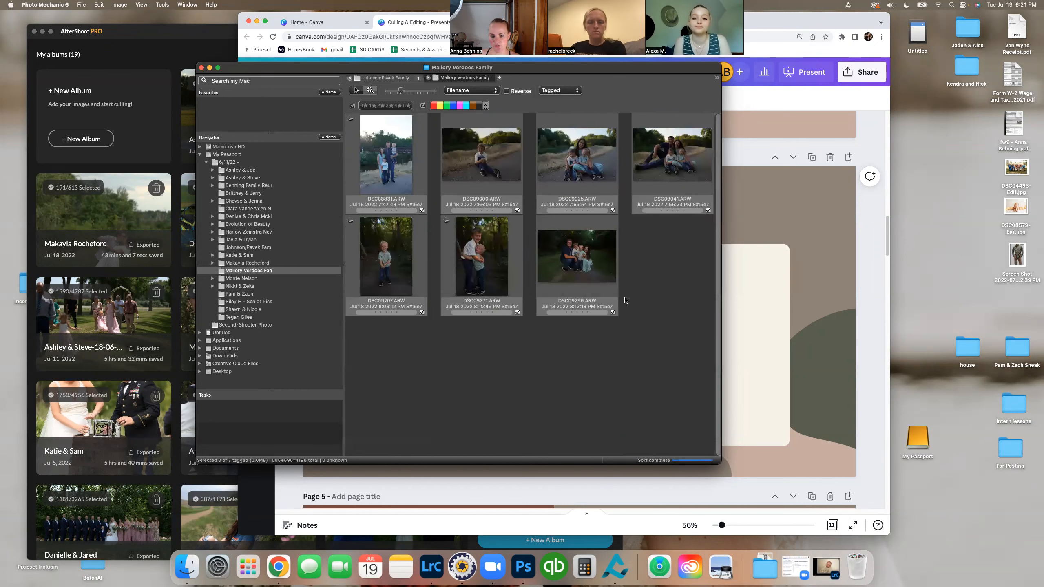
Step: Select all the tagged photos in the July 18 family session
left_click(390, 158)
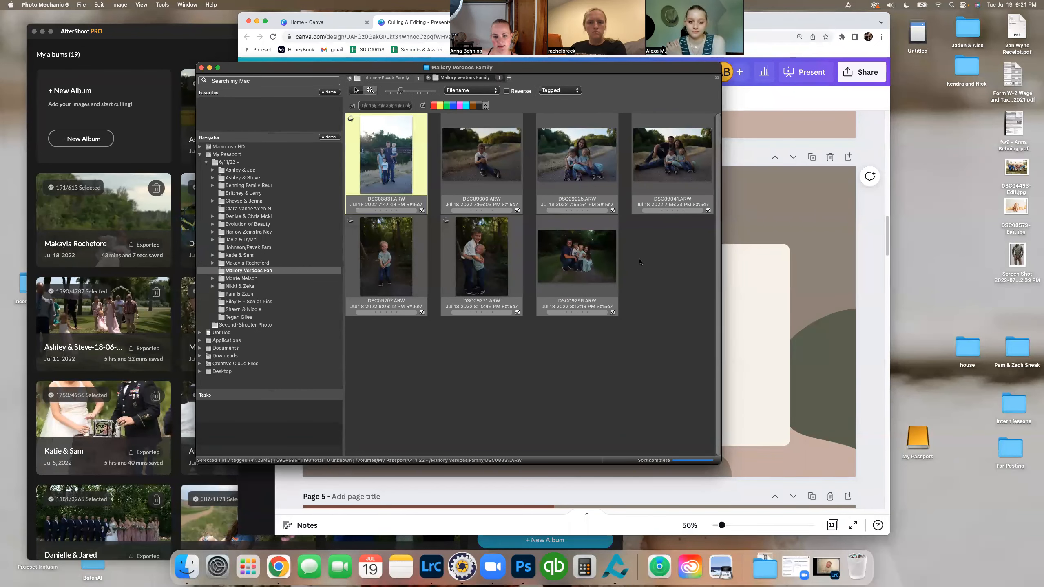
key("super+a")
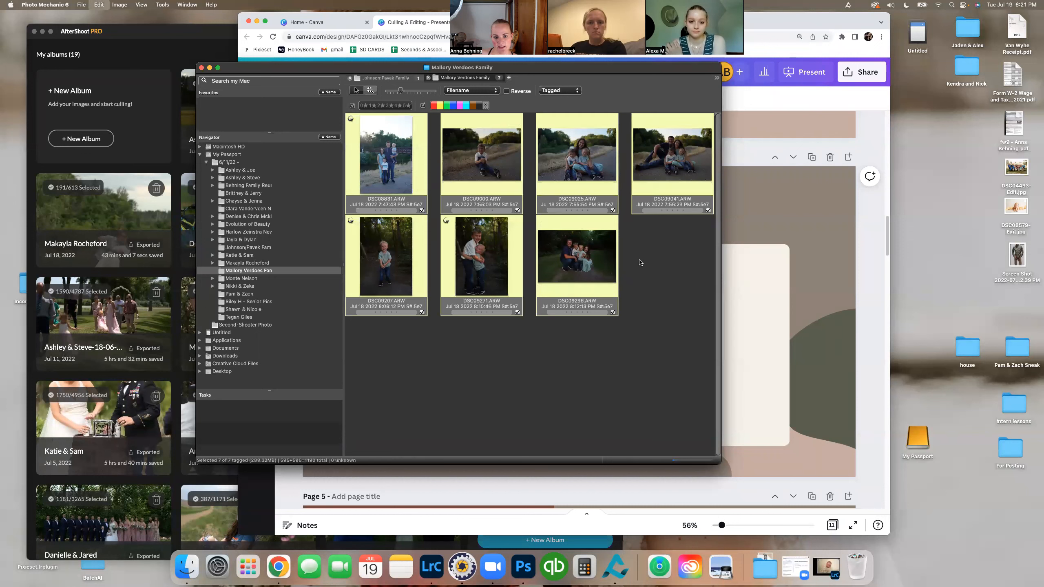
right_click(588, 249)
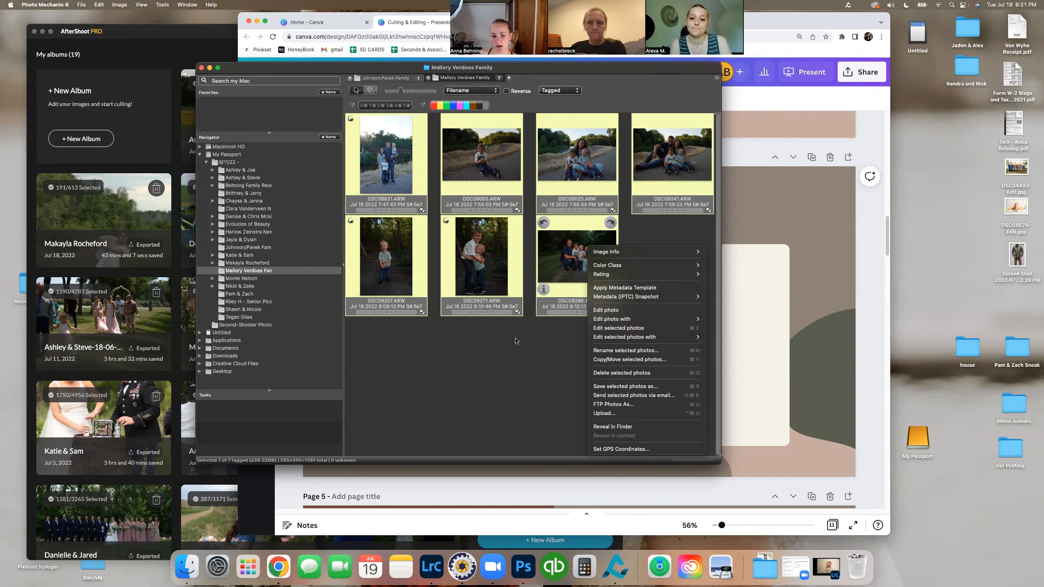
left_click(530, 347)
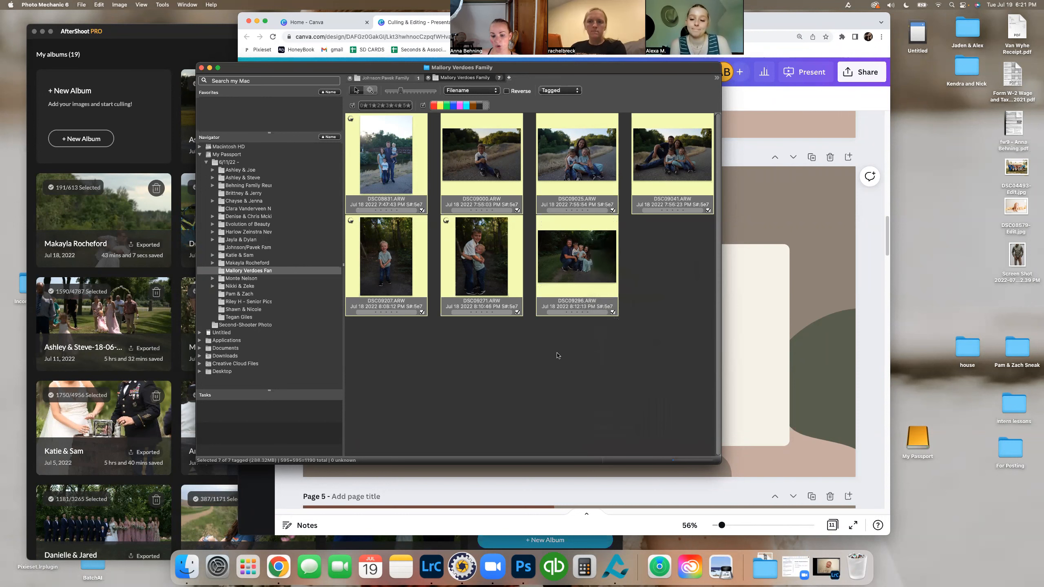
Step: Switch to Lightroom Classic and load the photos from the Untitled memory card for import
left_click(439, 571)
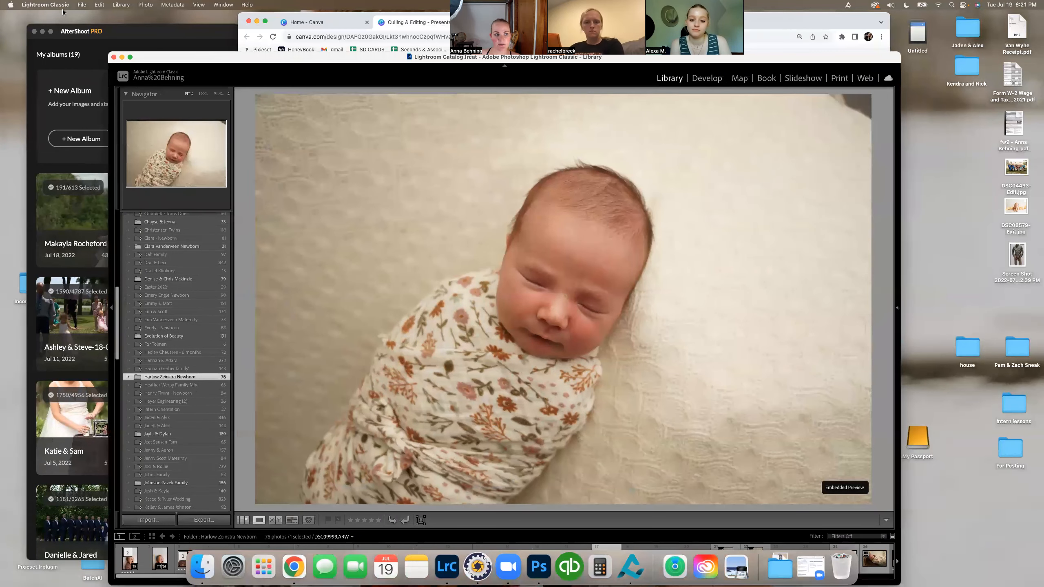
left_click(82, 4)
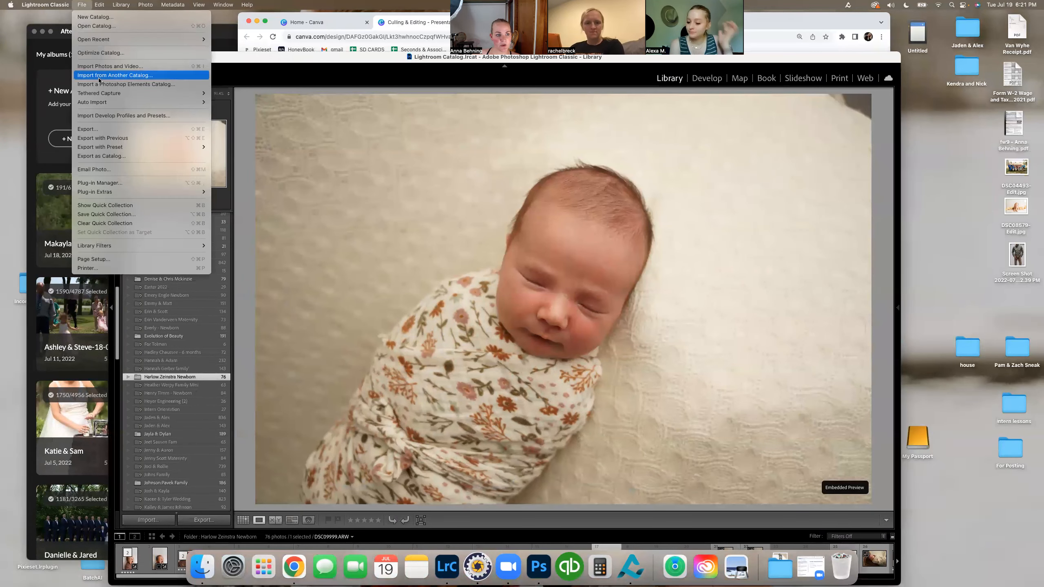
left_click(104, 66)
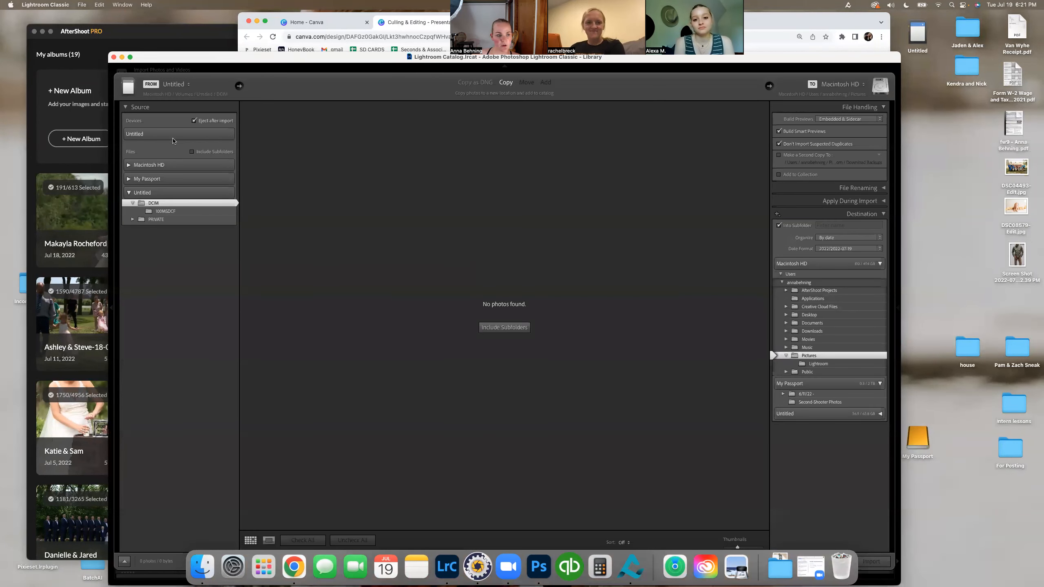
left_click(173, 136)
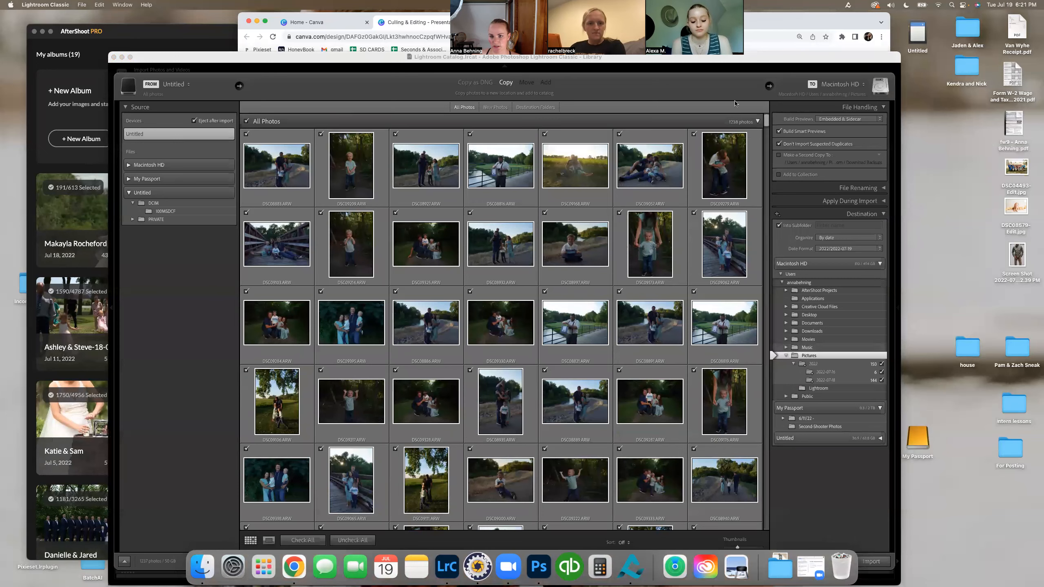
left_click_drag(782, 63, 778, 53)
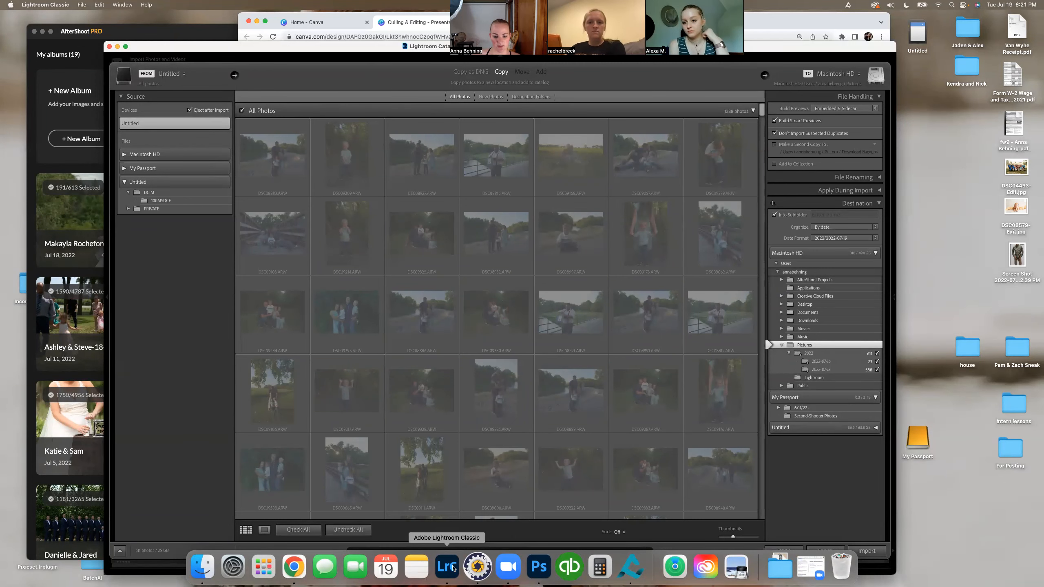
Step: Switch back to Photo Mechanic and send all the selected tagged photos to the editing program
left_click(477, 567)
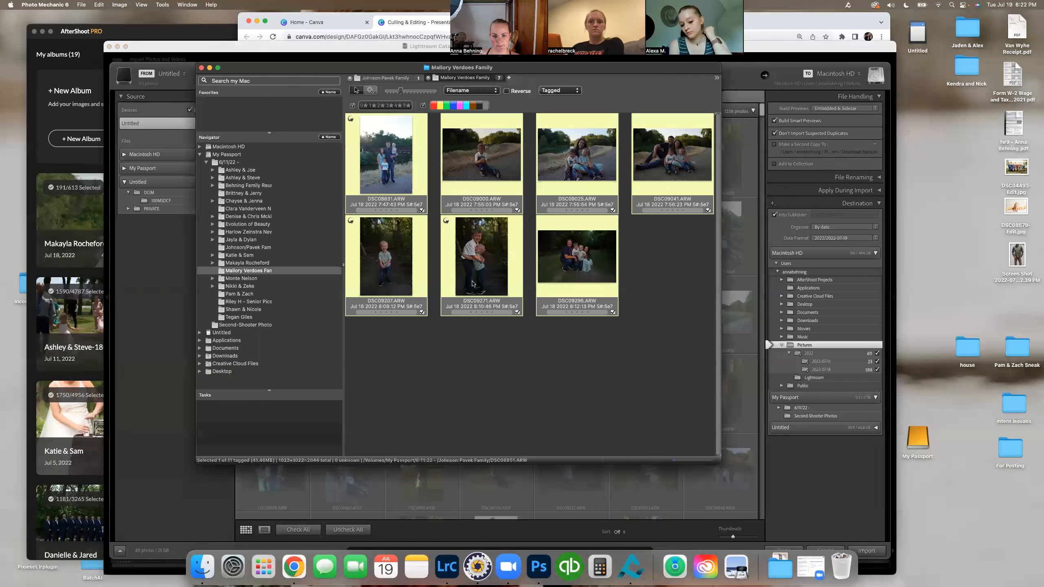
right_click(479, 162)
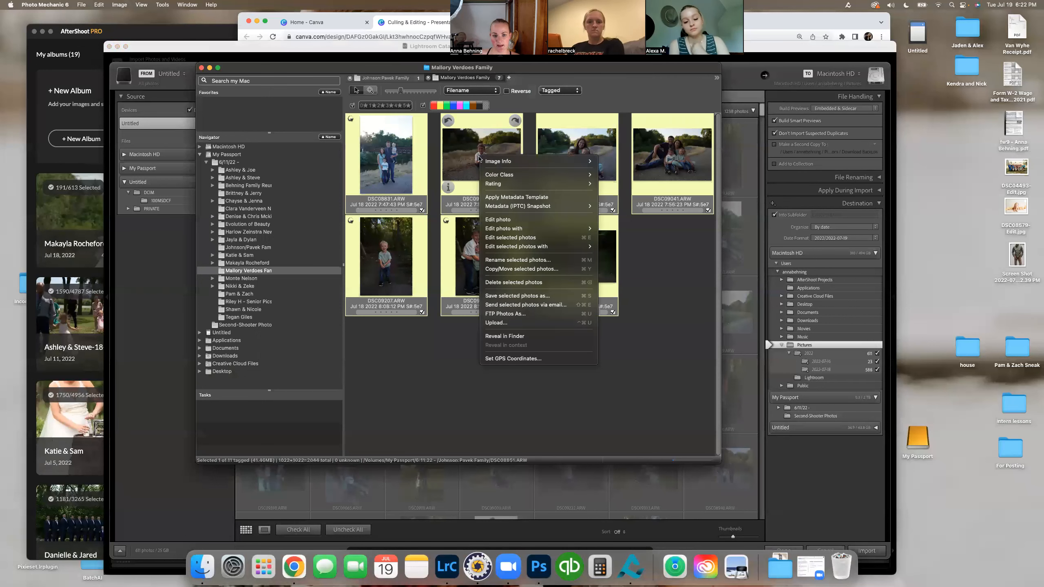
left_click(547, 237)
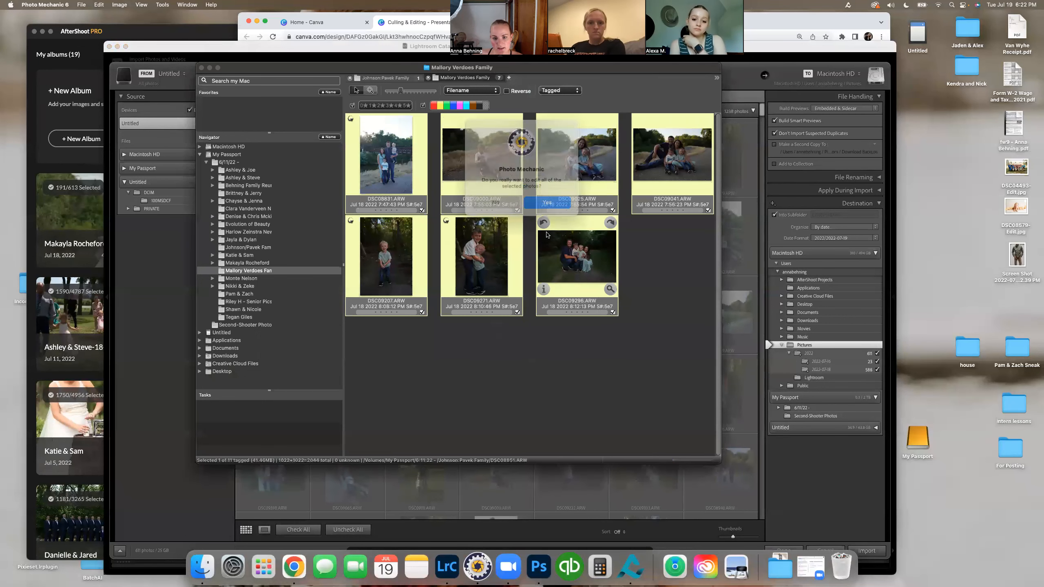
left_click(547, 202)
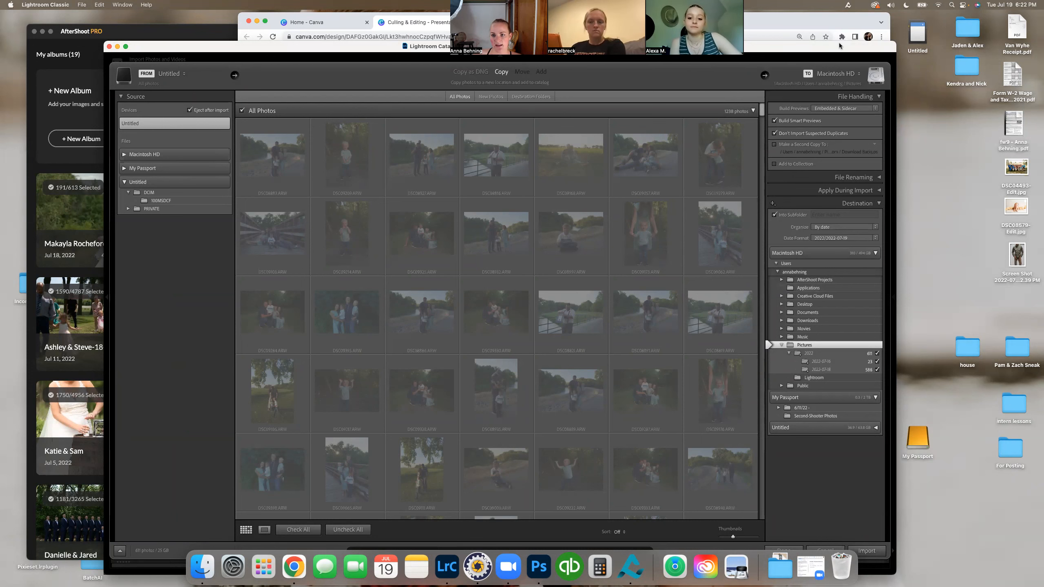
Step: Cancel the Lightroom Classic photo import and switch to the Culling slide of the Canva presentation in Chrome
left_click_drag(839, 47, 837, 22)
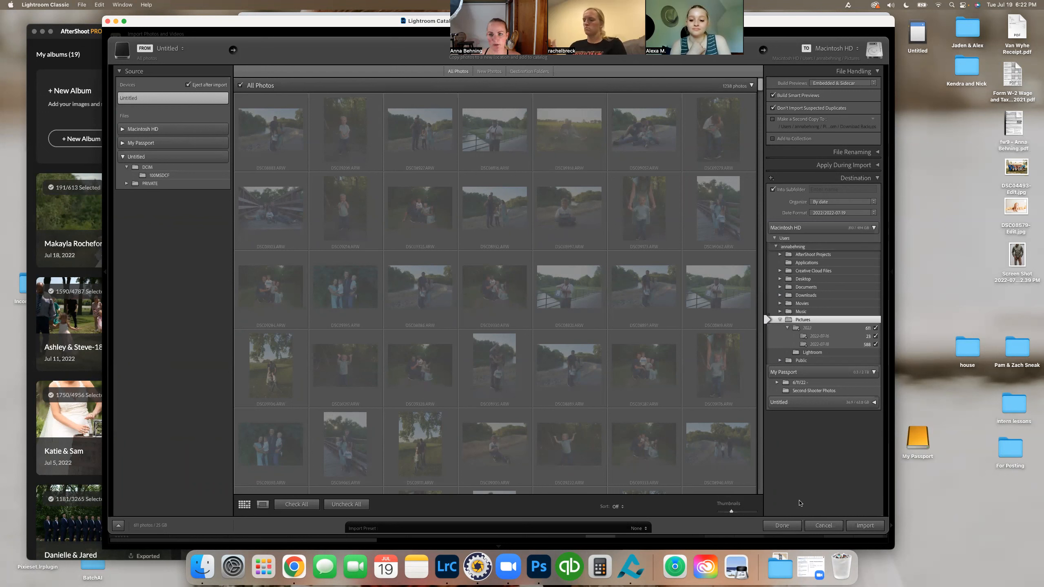
left_click(824, 526)
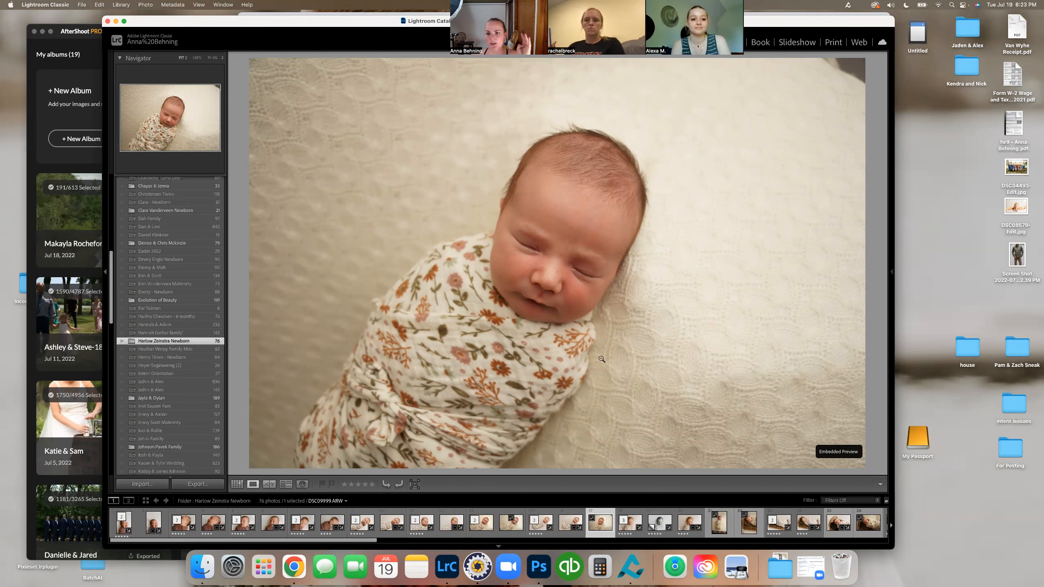
left_click(293, 567)
scroll(498, 313, "down", 5)
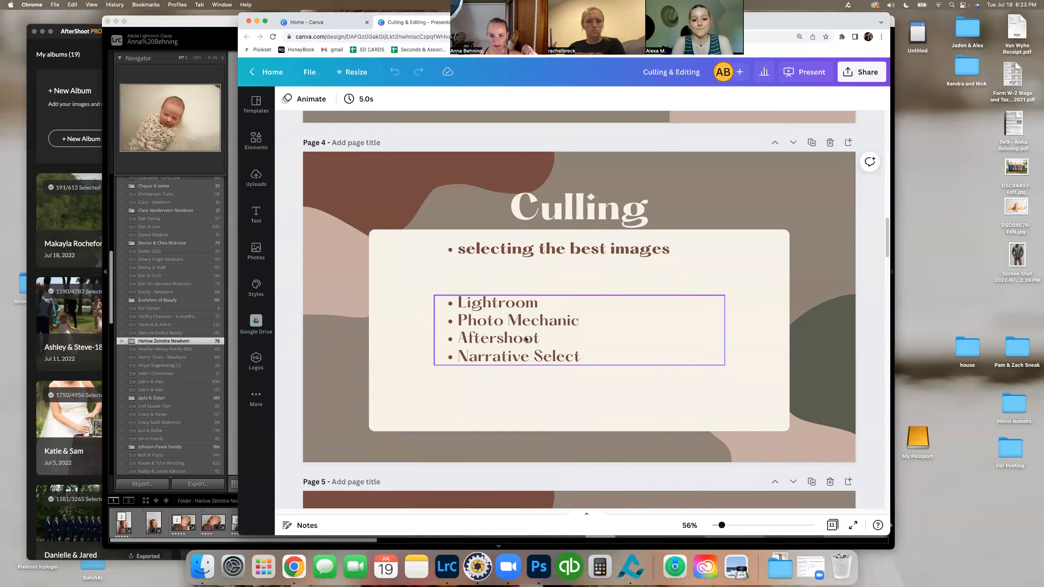
Step: Bring the Lightroom Basics slide into view, switch to Lightroom Classic, and move its window clear of the video call thumbnails
scroll(747, 260, "down", 4)
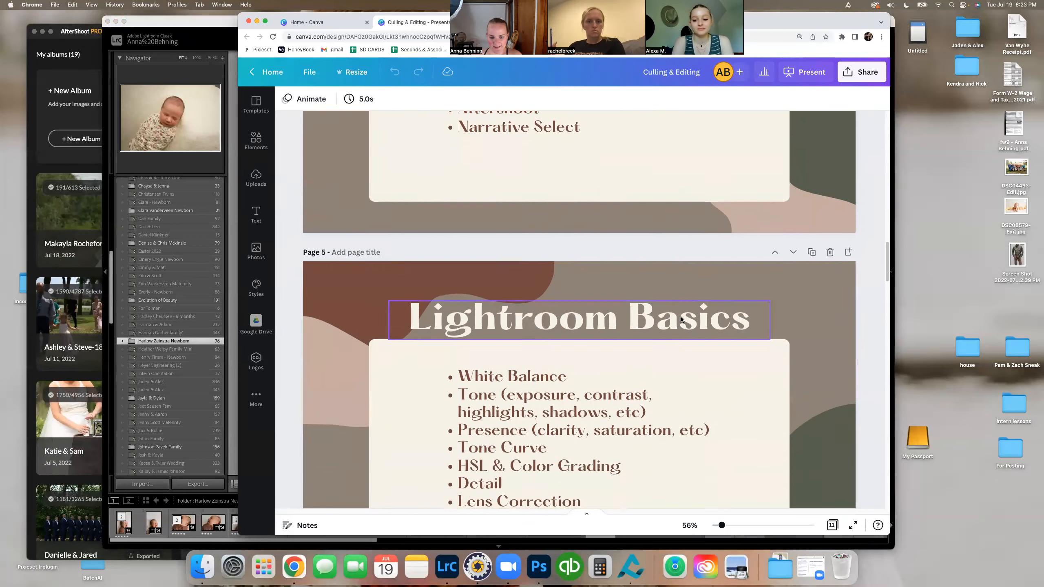
left_click(213, 20)
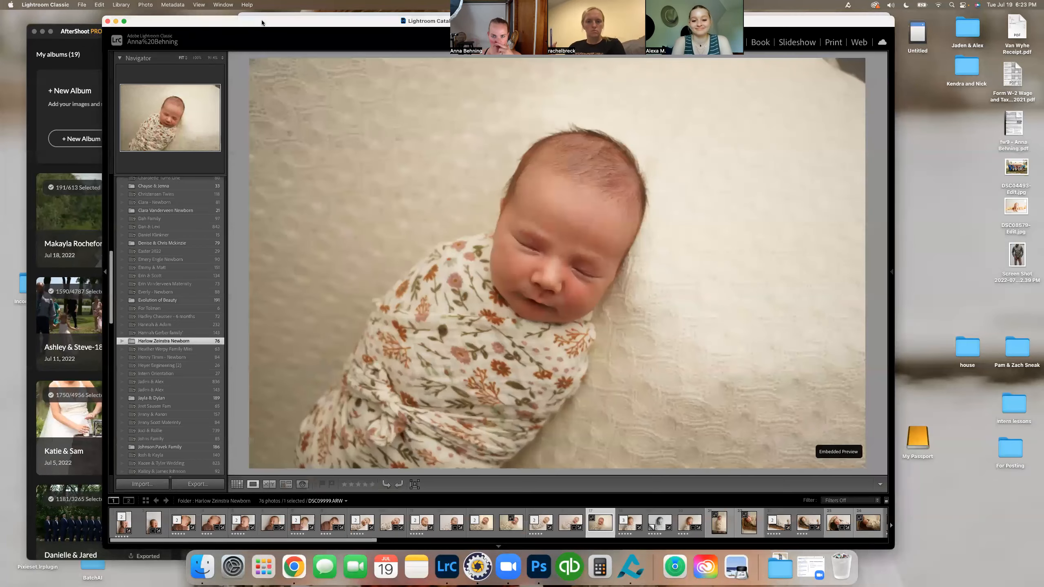
left_click_drag(382, 23, 402, 80)
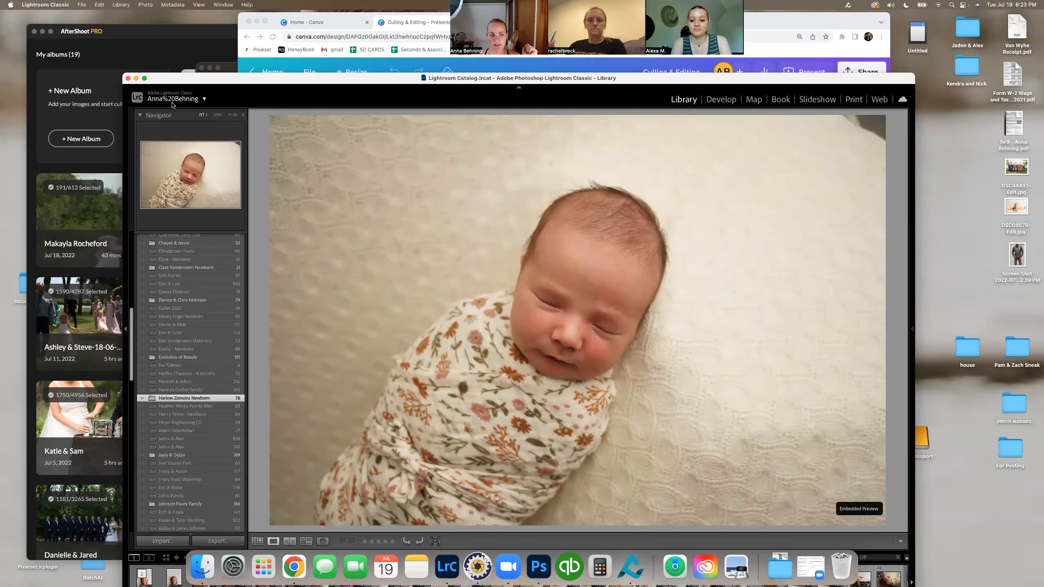
Step: Examine how the Library organises photos into catalog entries, client folders on the My Passport drive, and collections
scroll(156, 309, "up", 15)
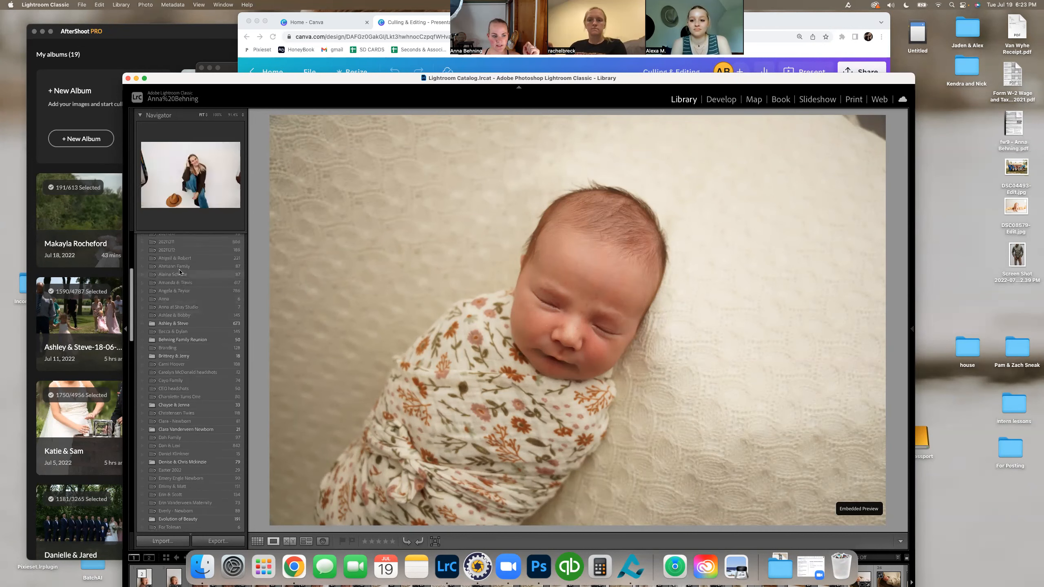
left_click(158, 317)
scroll(177, 312, "down", 15)
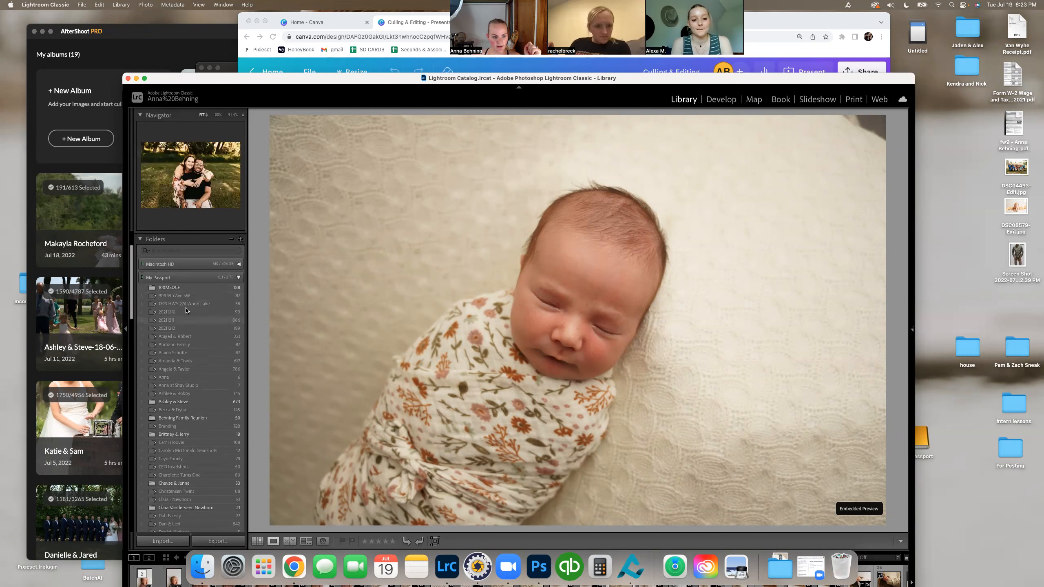
scroll(192, 293, "down", 15)
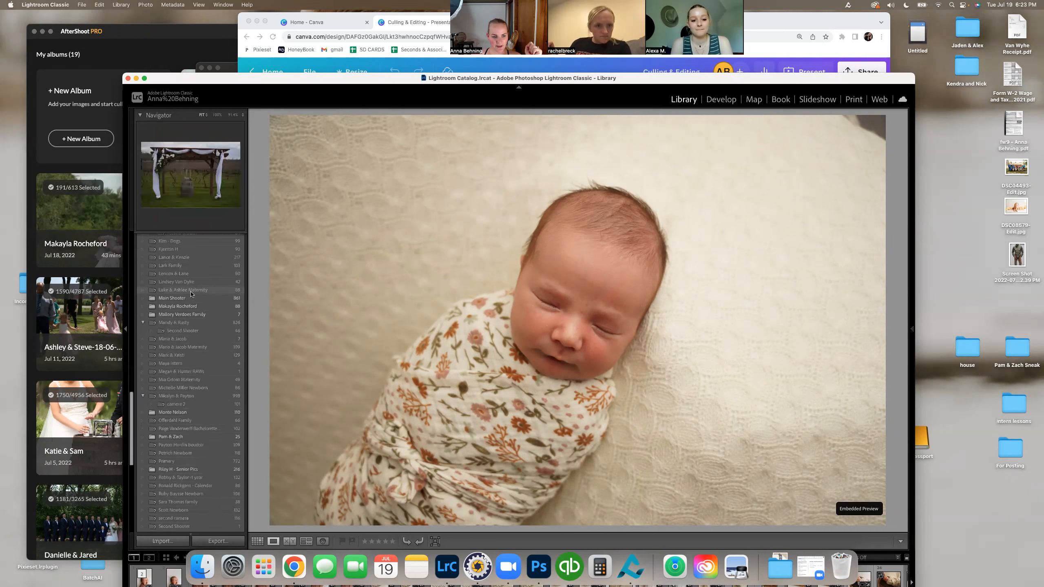
scroll(192, 293, "up", 20)
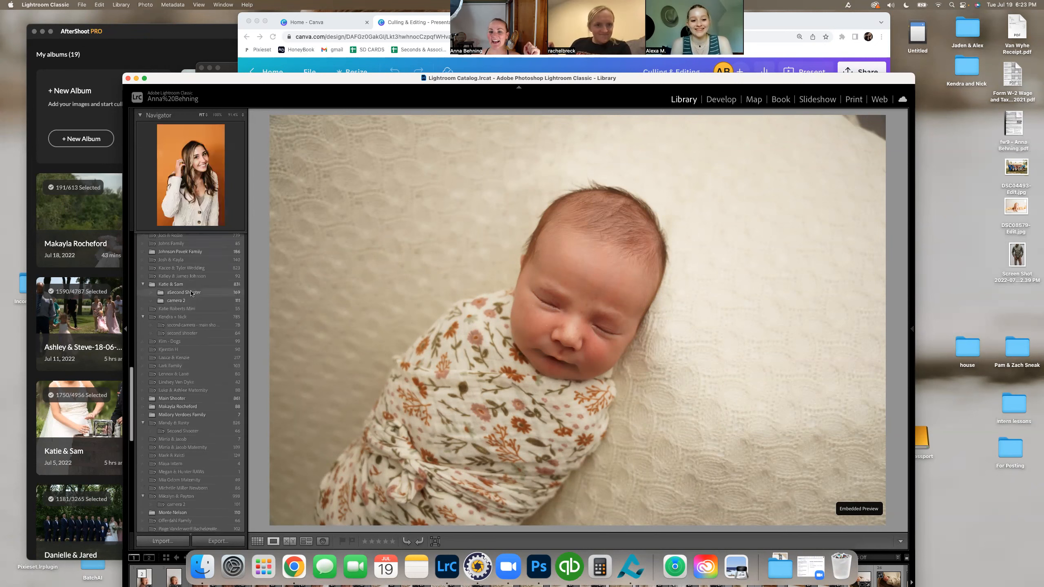
scroll(191, 292, "up", 5)
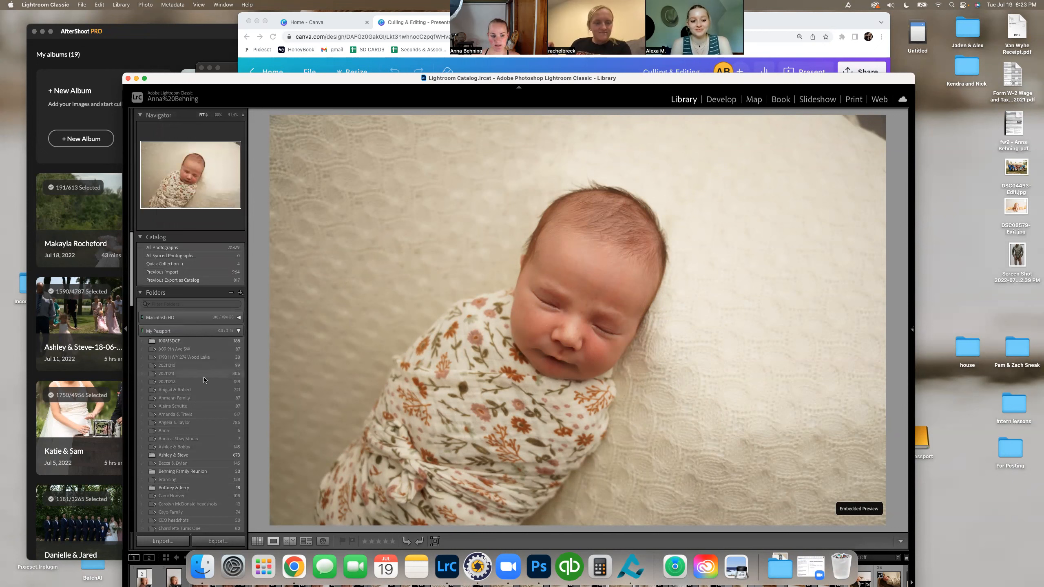
scroll(173, 310, "down", 2)
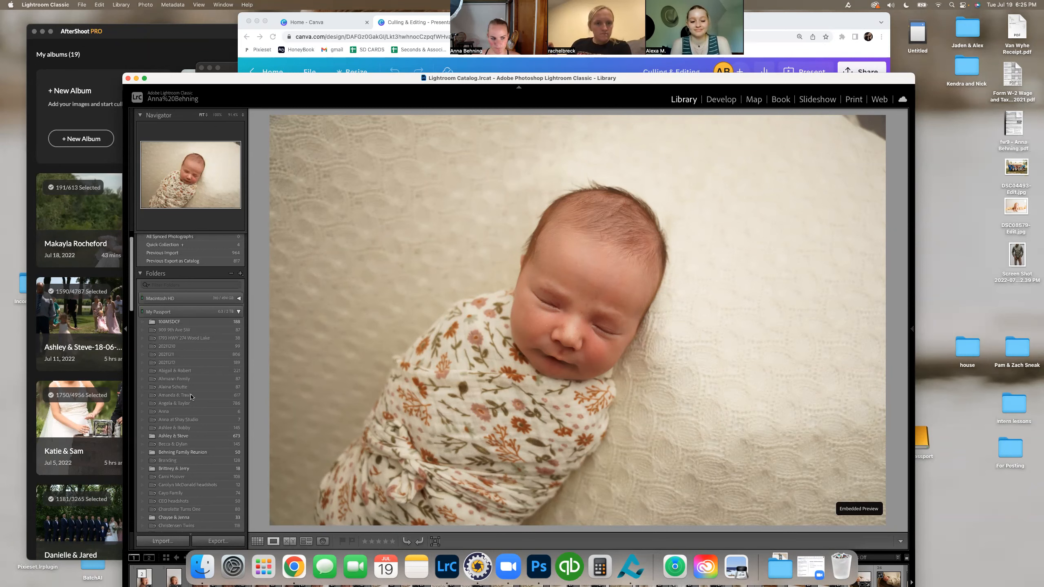
scroll(190, 370, "down", 3)
scroll(191, 398, "down", 20)
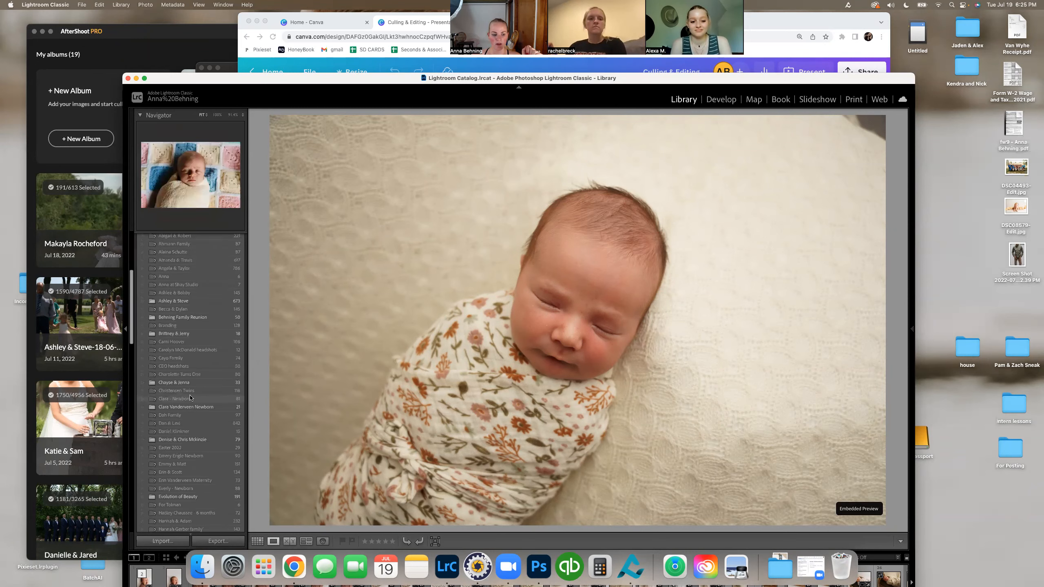
scroll(190, 398, "down", 15)
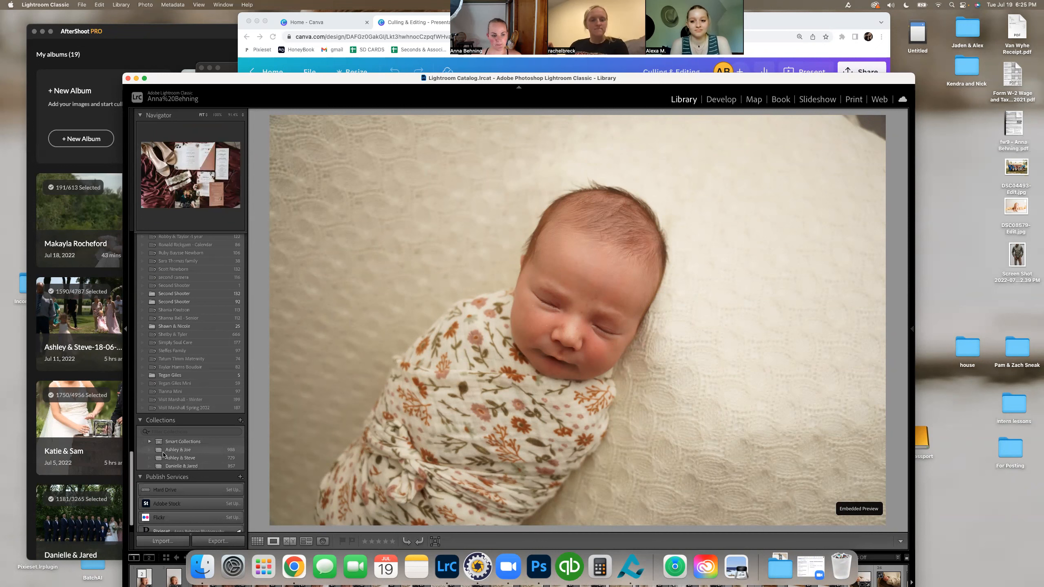
Step: Select the Main Shooter folder together with the first bold Second Shooter folder in the Library
scroll(218, 277, "up", 2)
scroll(218, 277, "up", 1)
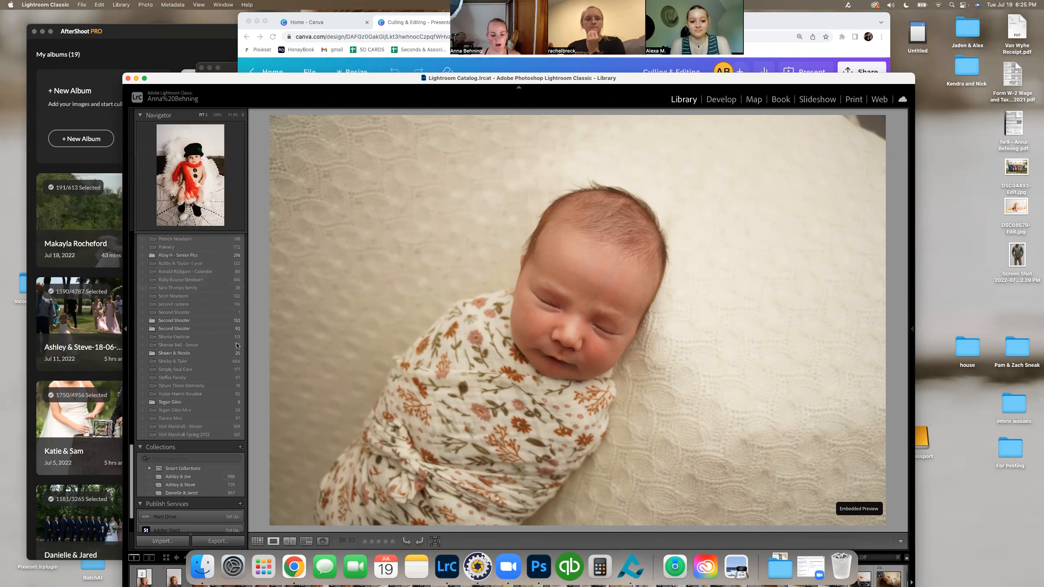
scroll(201, 489, "up", 1)
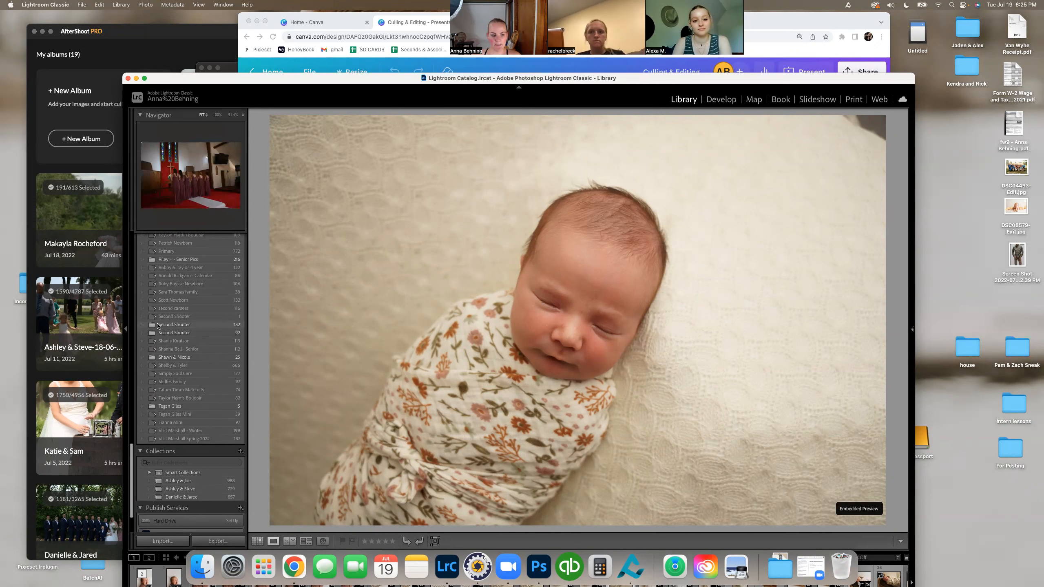
scroll(158, 325, "up", 5)
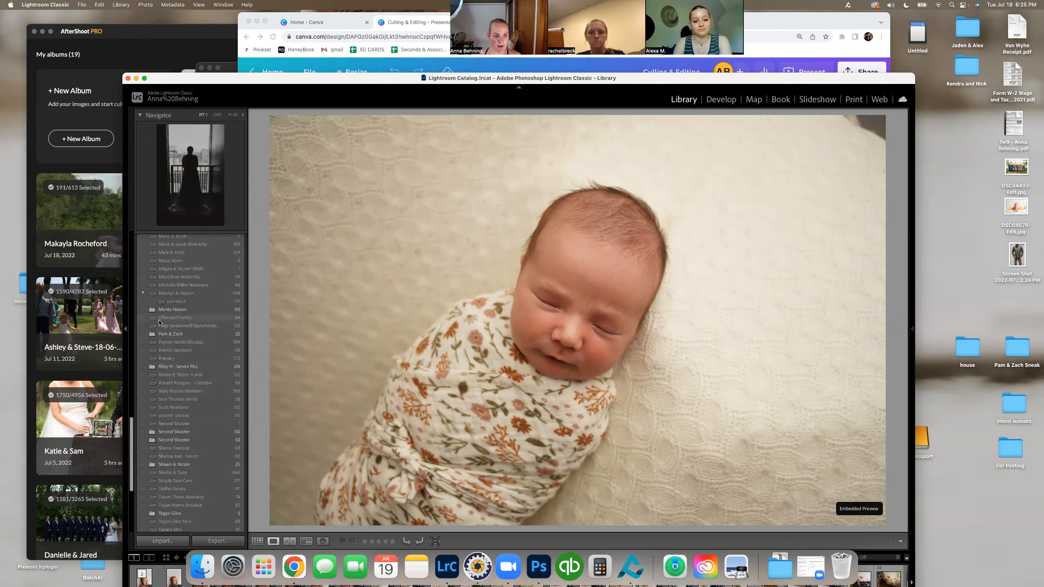
scroll(181, 260, "up", 4)
left_click(181, 256)
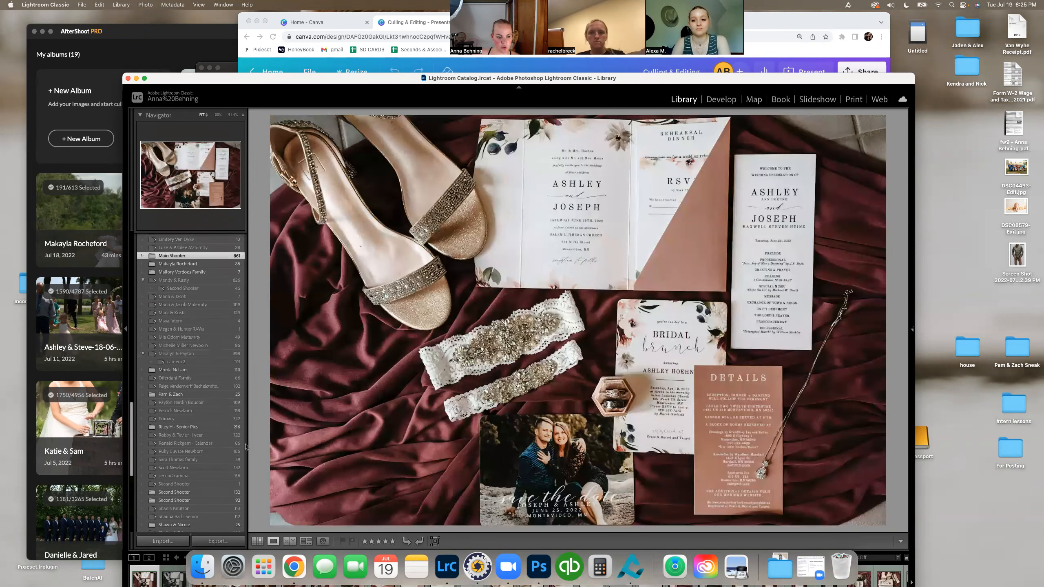
left_click(227, 492, "super")
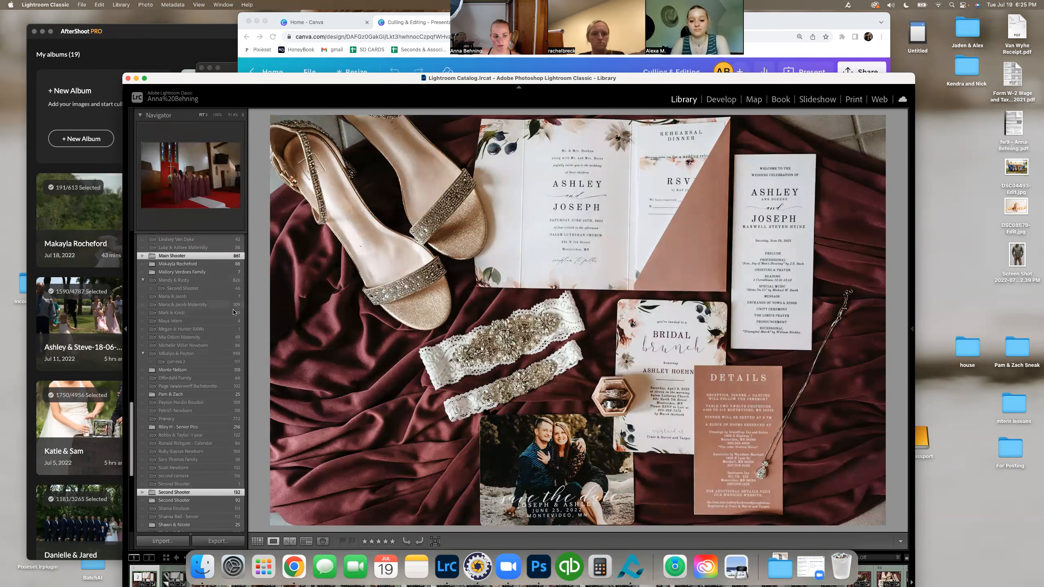
Step: Open the first wedding collection listed below Smart Collections and reposition the window to check the collection's filmstrip
scroll(214, 391, "down", 10)
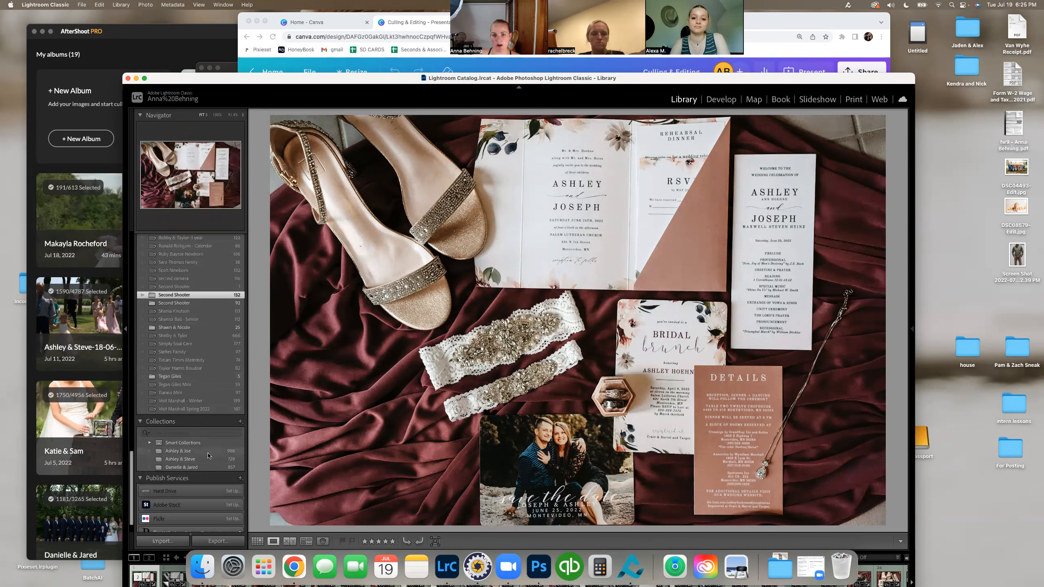
left_click(205, 451)
left_click_drag(578, 76, 575, 13)
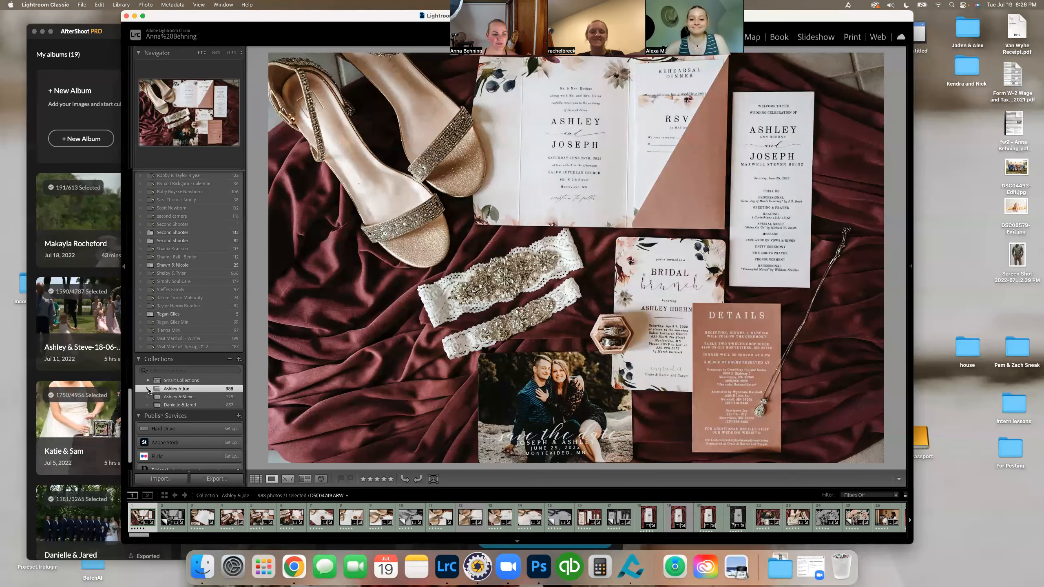
left_click_drag(826, 18, 838, 69)
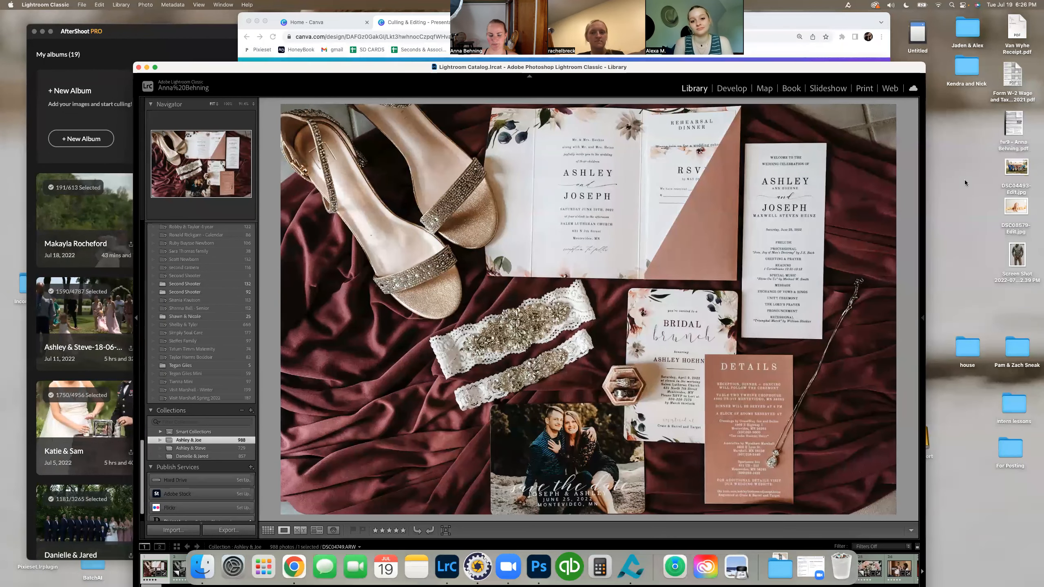
Step: Open the newborn session folder located just above the Family Mini folder on the My Passport drive
scroll(225, 332, "down", 3)
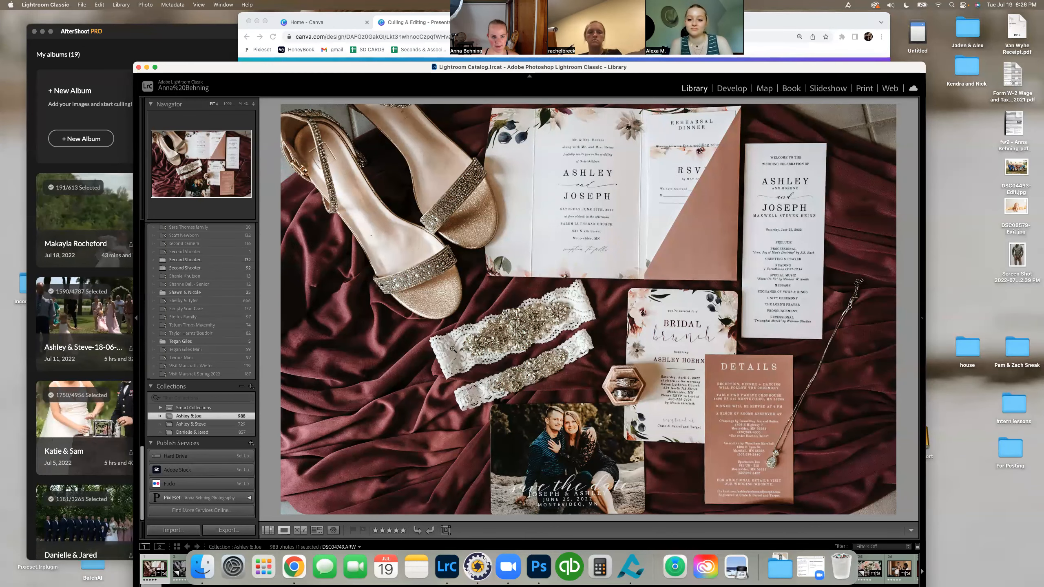
scroll(217, 312, "up", 10)
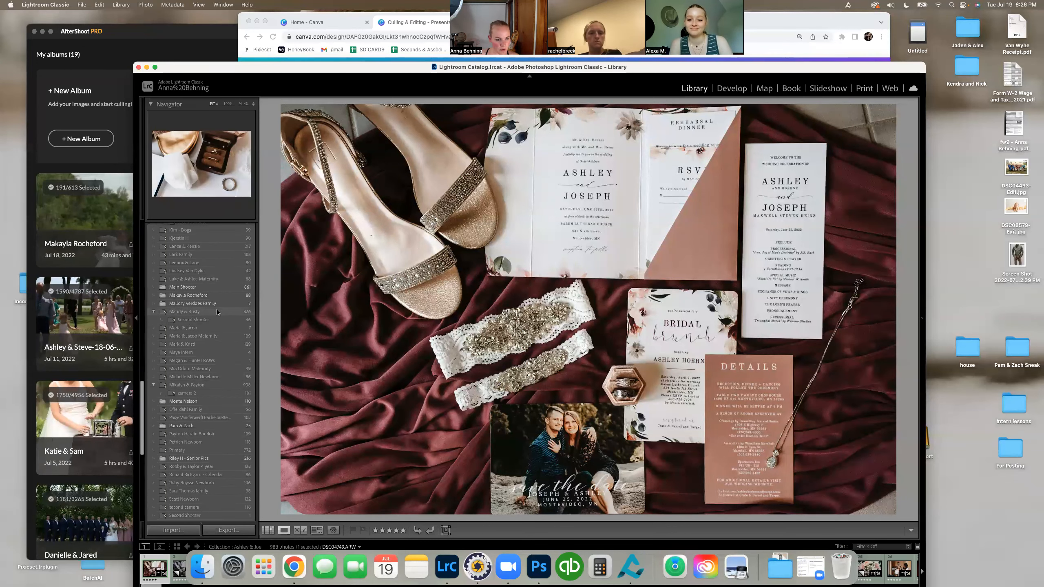
scroll(217, 312, "up", 8)
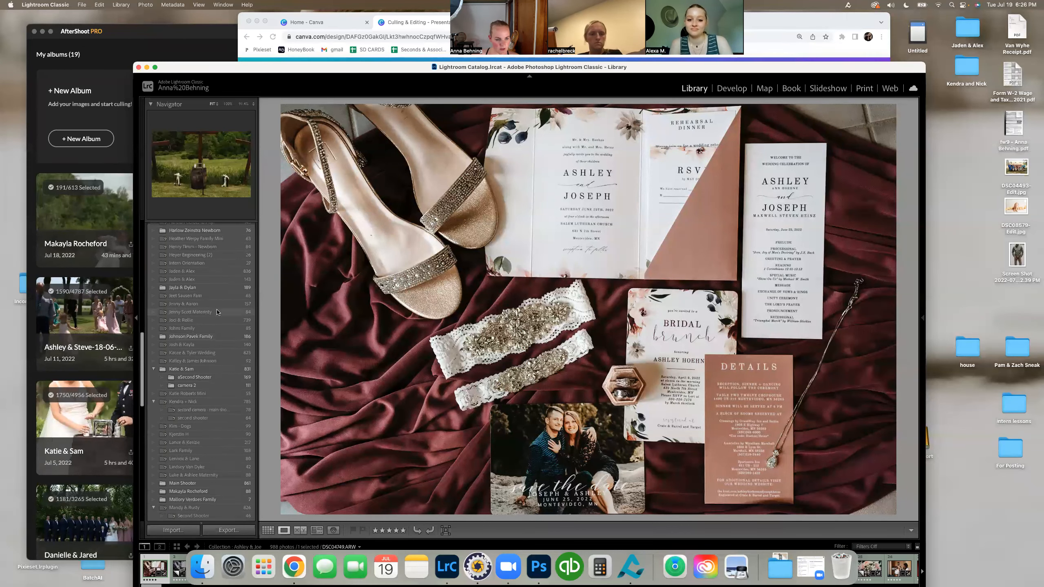
scroll(217, 313, "up", 5)
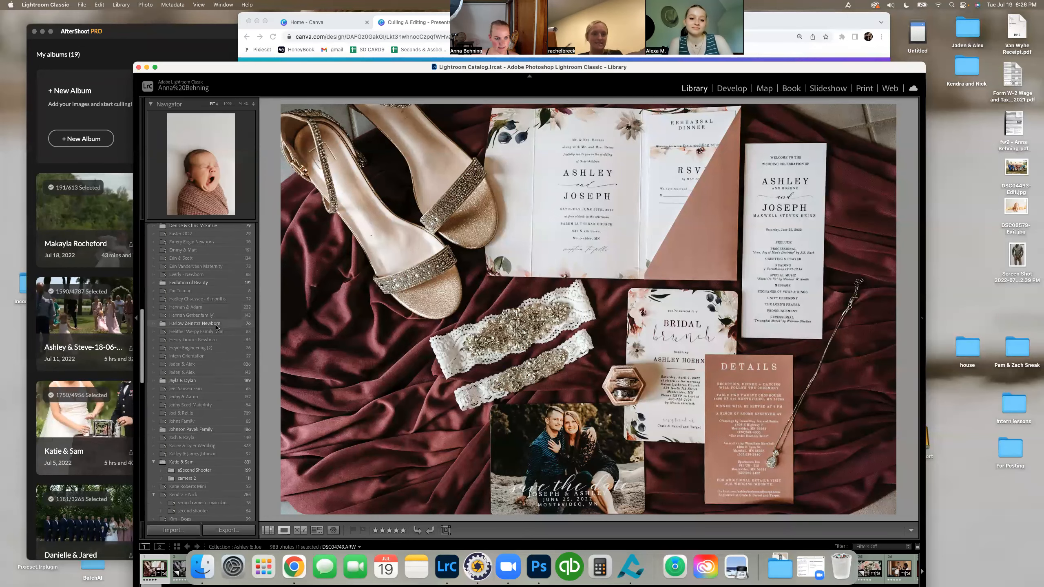
left_click(194, 324)
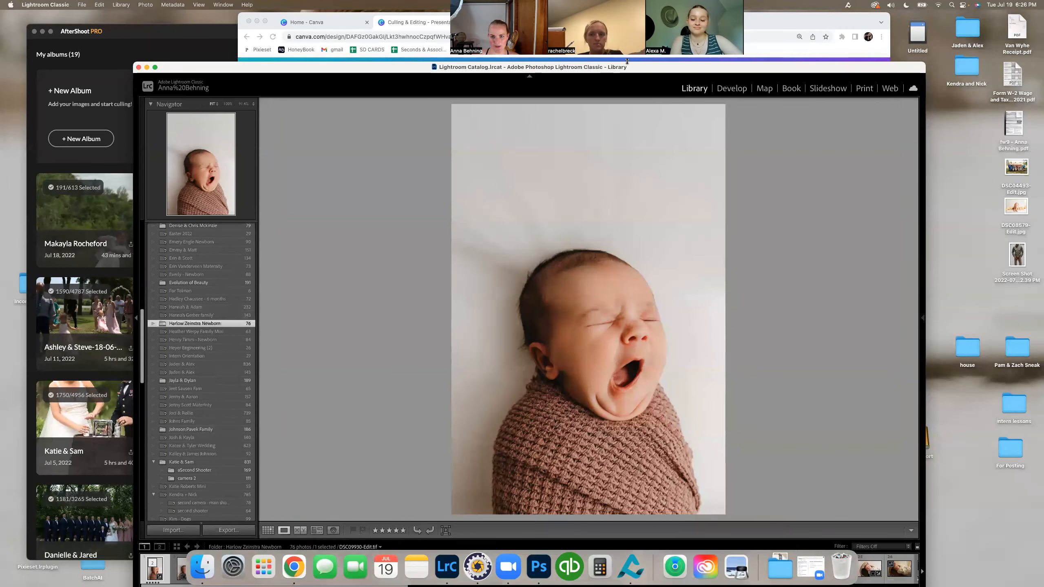
Step: Select photo DSC09999.ARW of the baby in the floral wrap and reposition the window so the module names show
left_click_drag(627, 67, 628, 29)
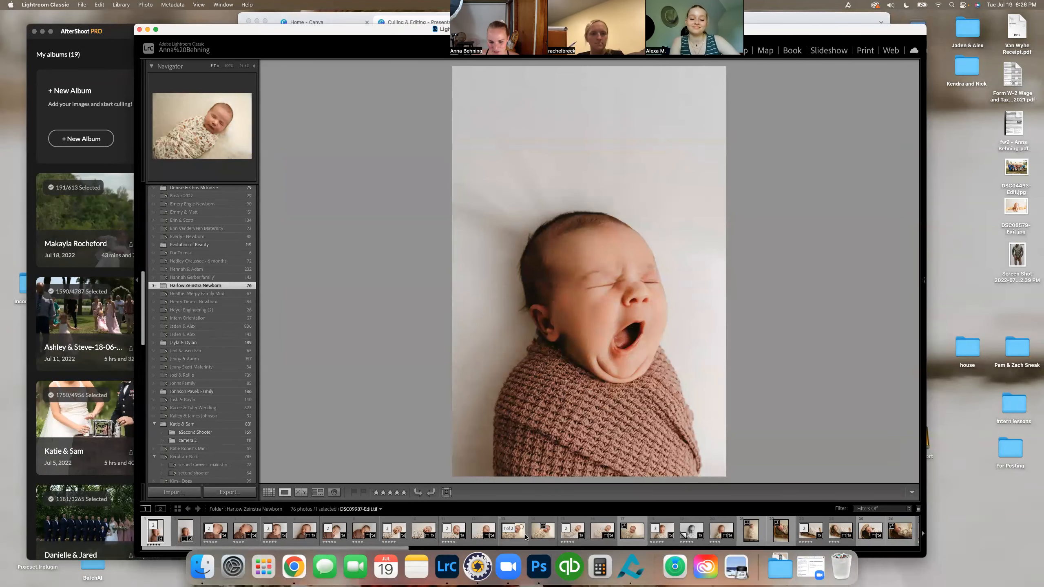
left_click(632, 531)
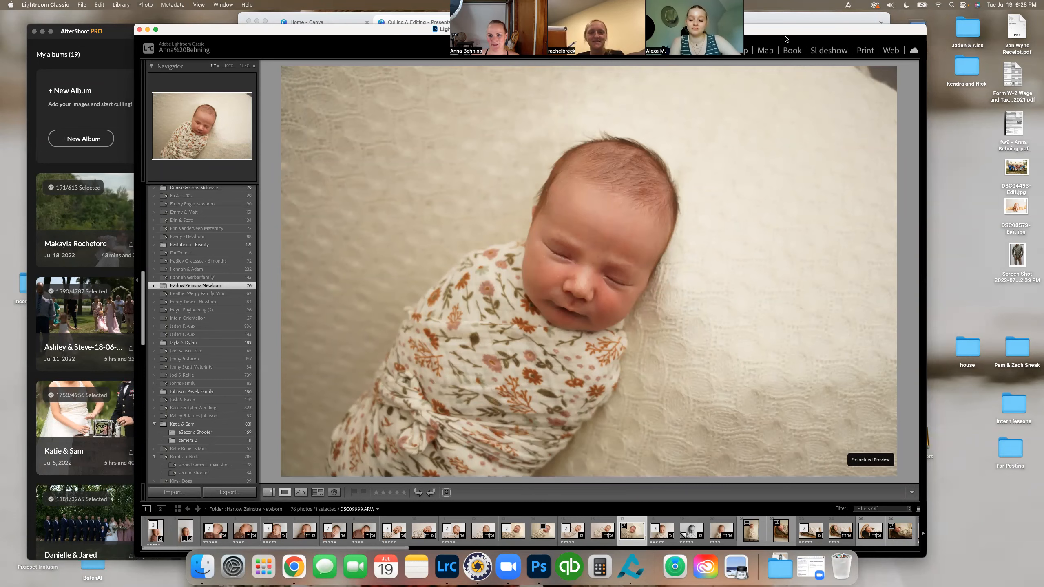
left_click_drag(789, 33, 750, 62)
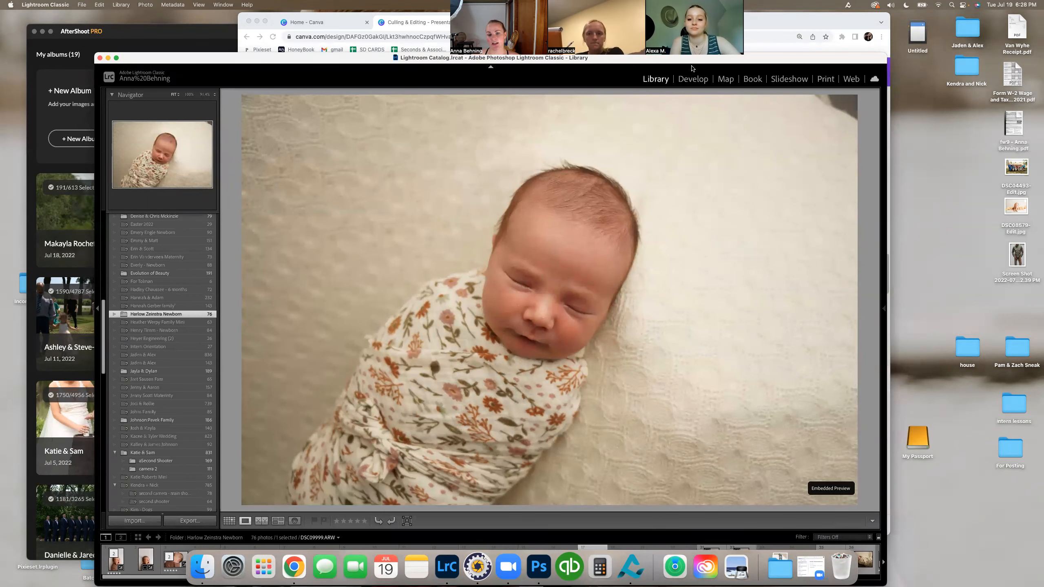
Step: Open the newborn photo in the Develop module, collapse Presets and expand its edit History
left_click(693, 81)
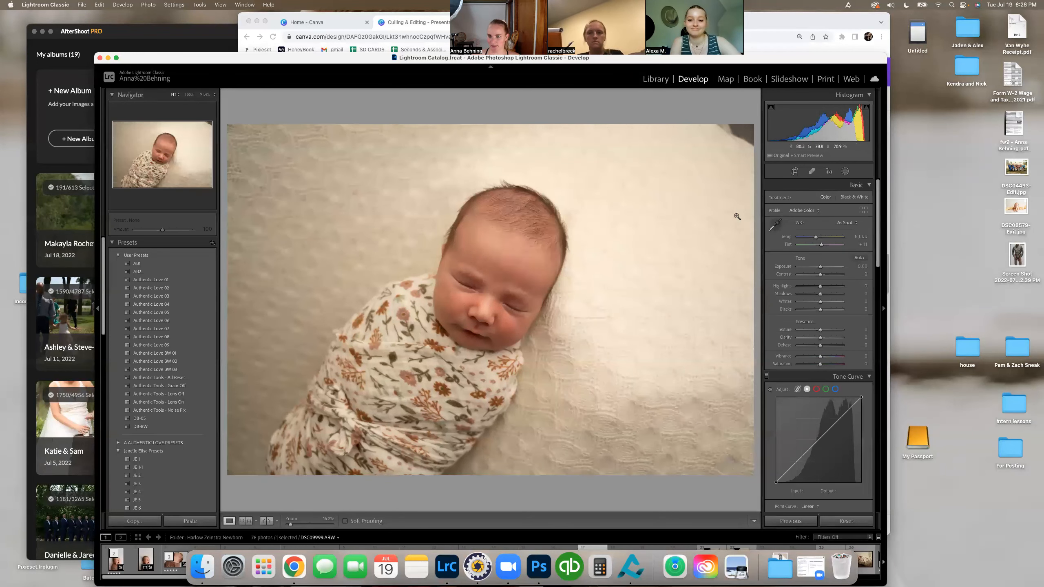
left_click(112, 243)
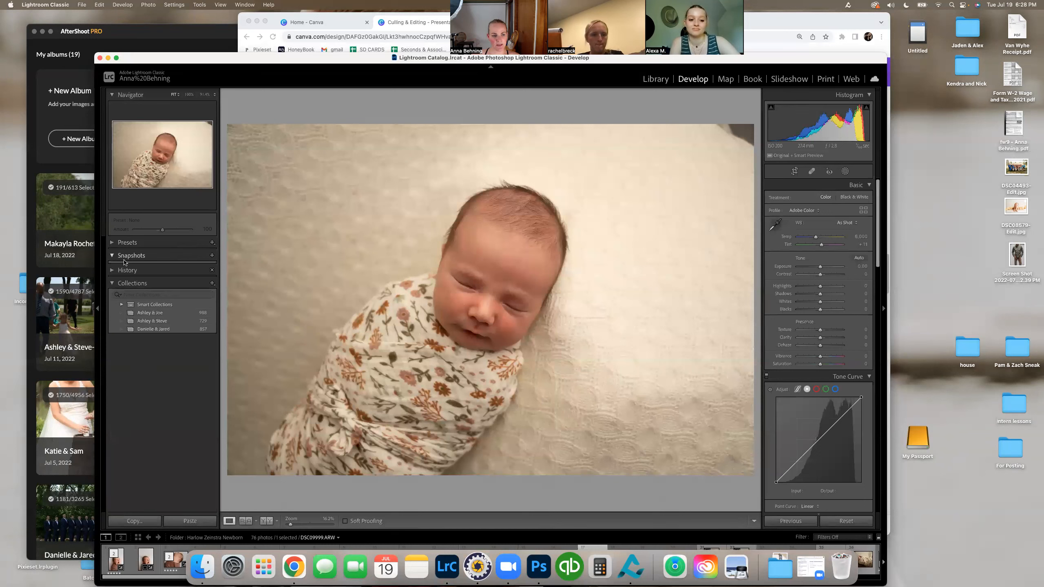
left_click(112, 271)
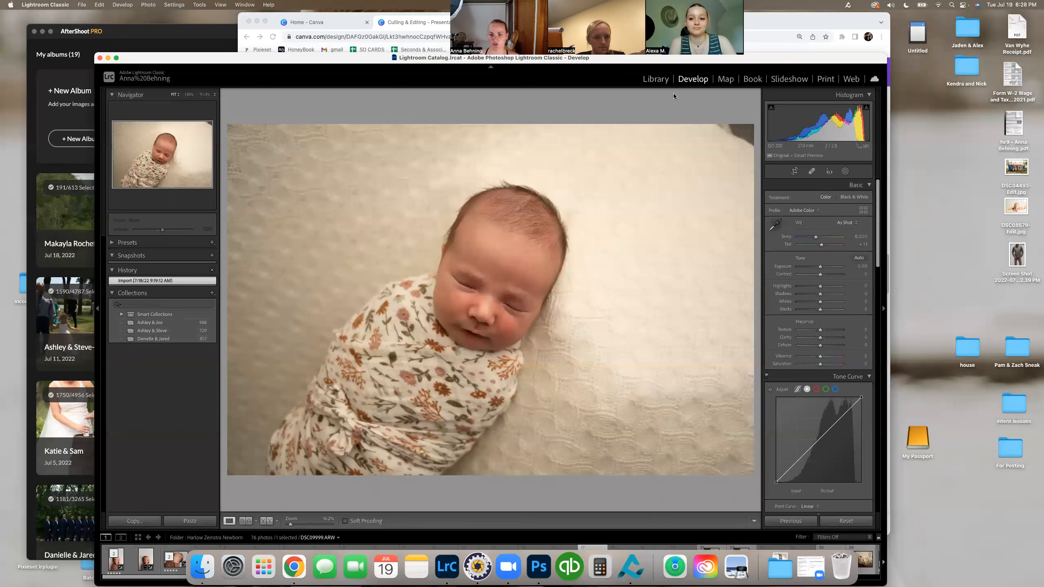
Step: Compare the Library and Develop modules for the newborn photo, then expand Presets in Develop and examine the available preset groups
left_click(658, 79)
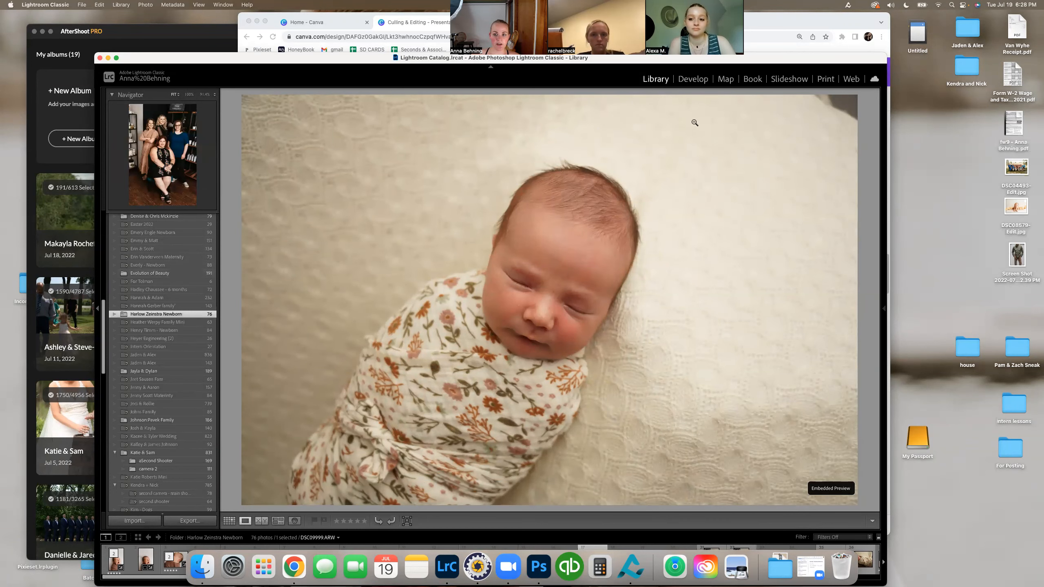
left_click(693, 79)
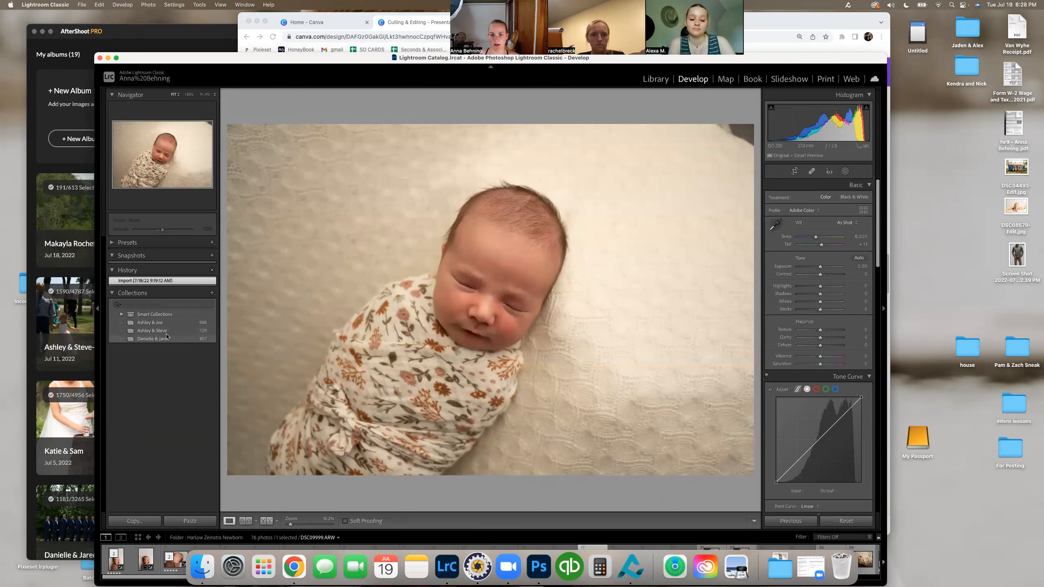
left_click(149, 242)
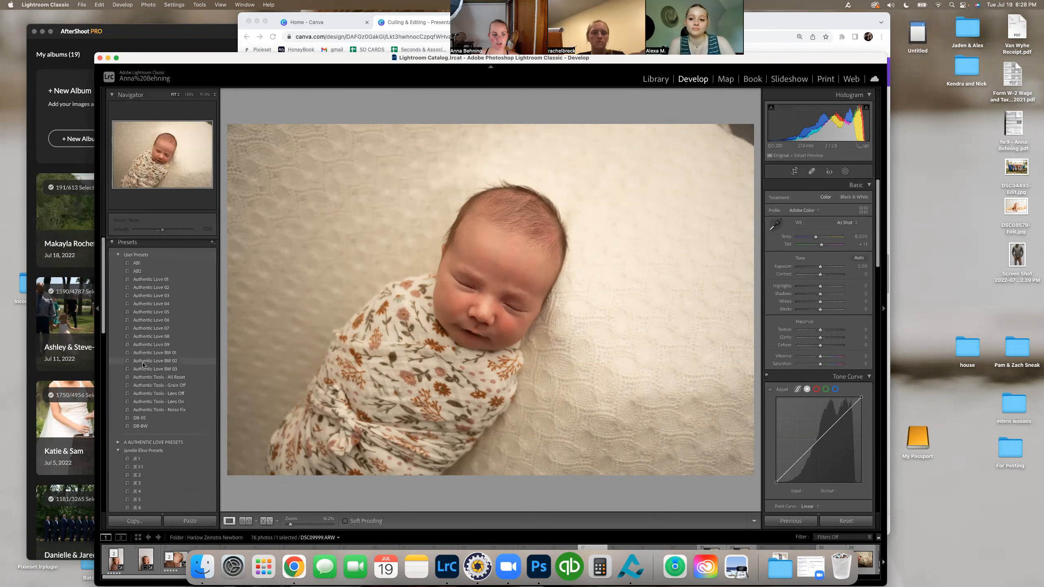
scroll(154, 452, "down", 15)
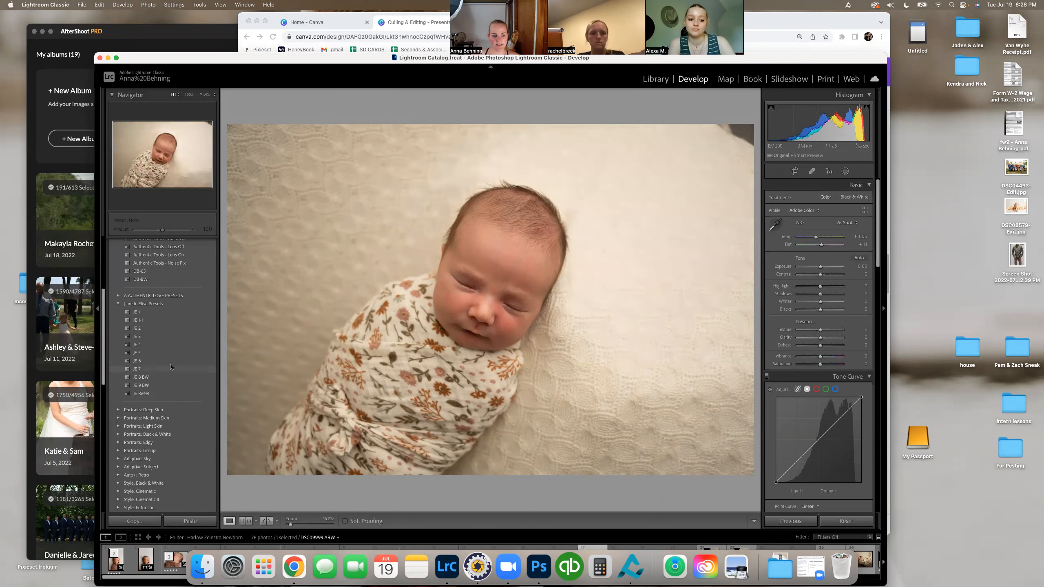
scroll(160, 354, "up", 15)
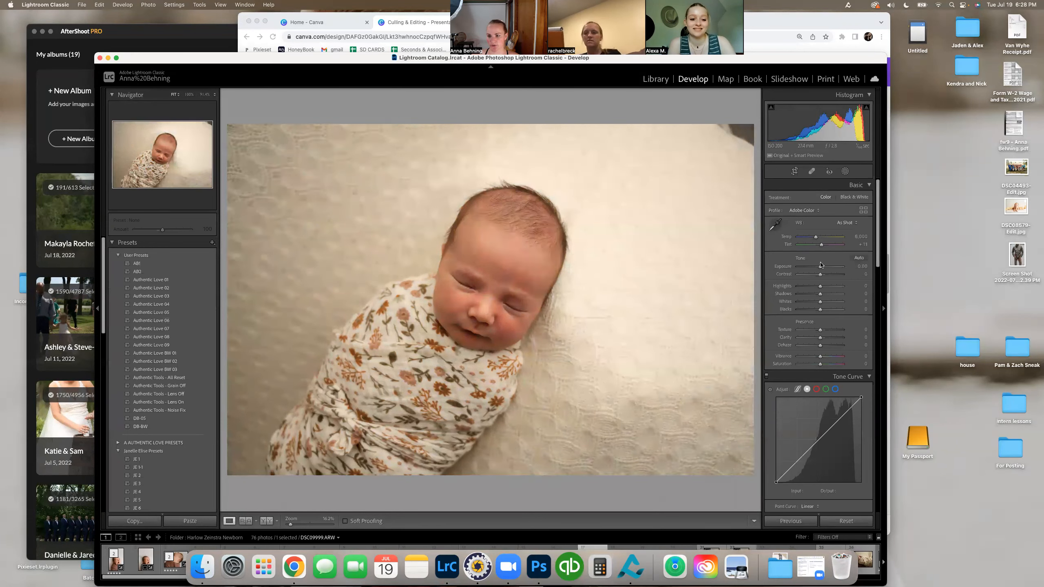
Step: Look through the Develop adjustment sections from Basic down to Color Grading and return to Basic
scroll(835, 256, "down", 1)
scroll(835, 256, "down", 5)
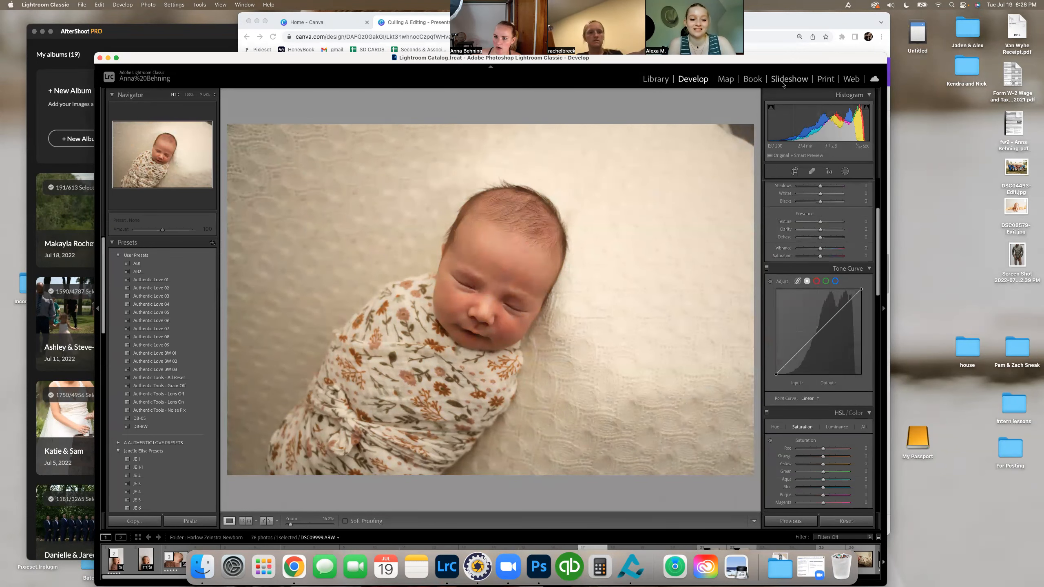
scroll(799, 289, "down", 20)
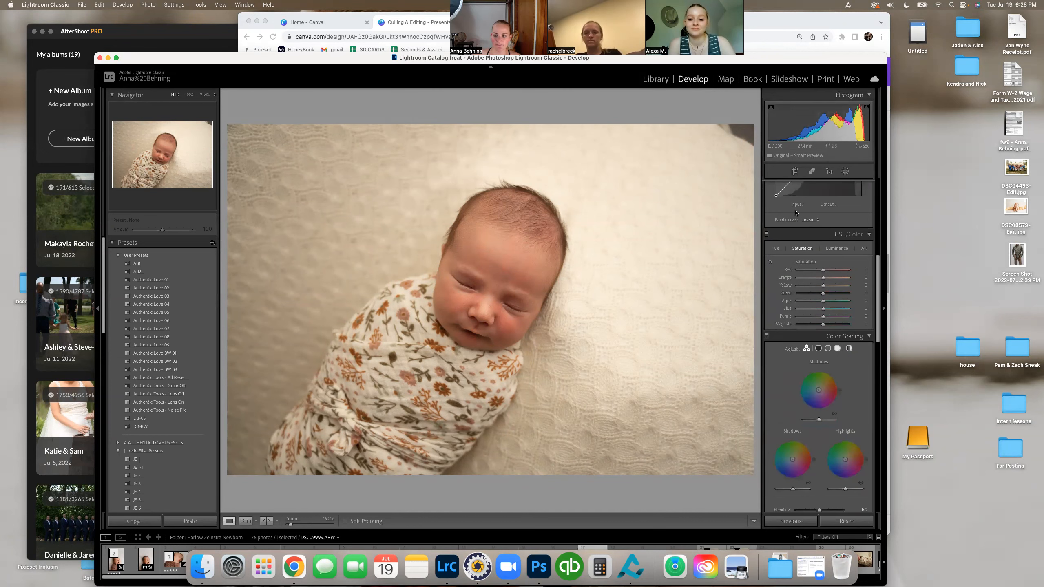
scroll(799, 289, "down", 5)
scroll(800, 284, "up", 20)
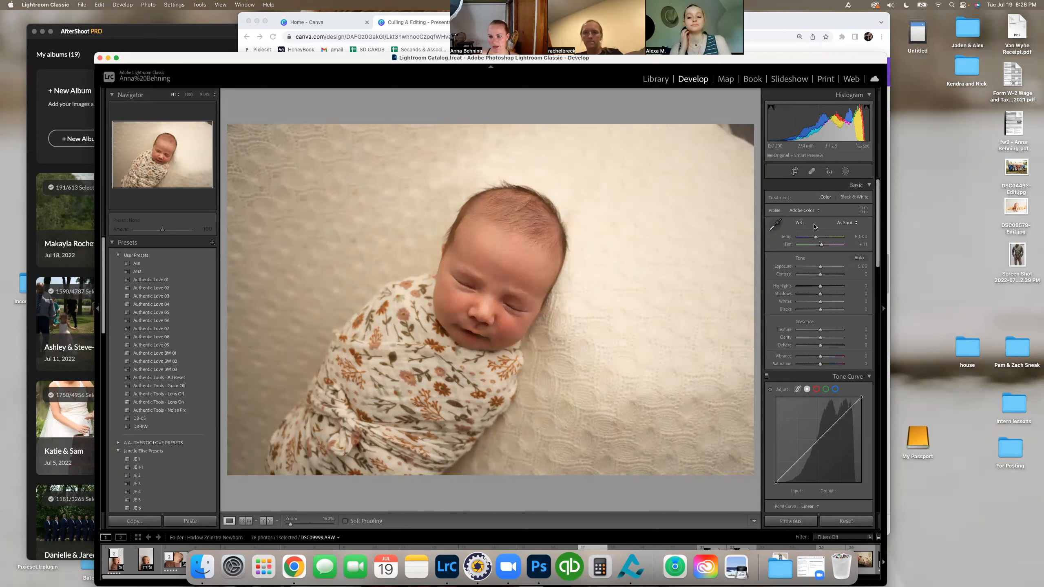
Step: Try sampling the pale blanket beside the baby's head for the white balance, and undo the change
left_click(775, 229)
left_click(608, 264)
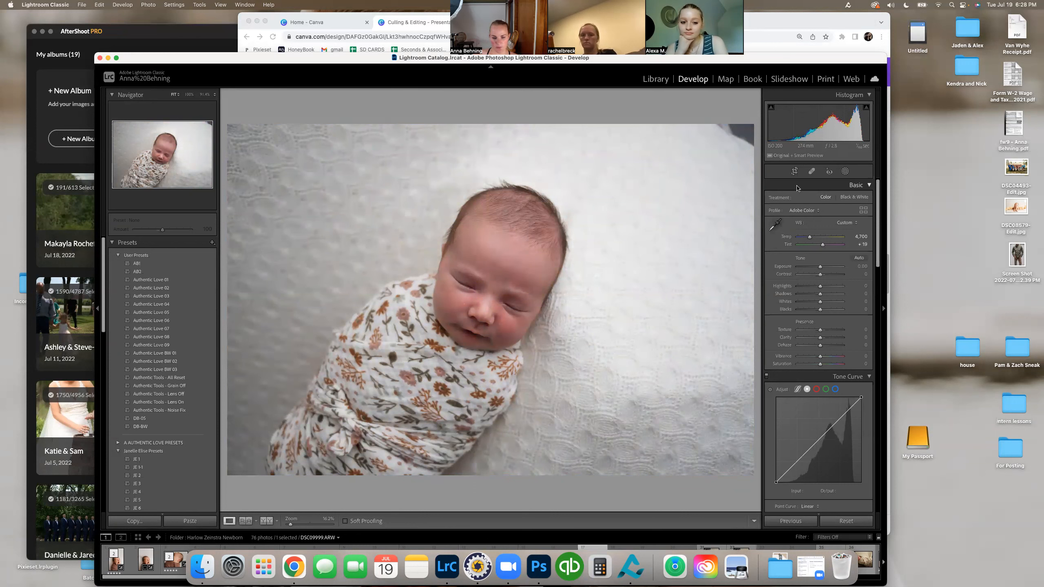
key("super+z")
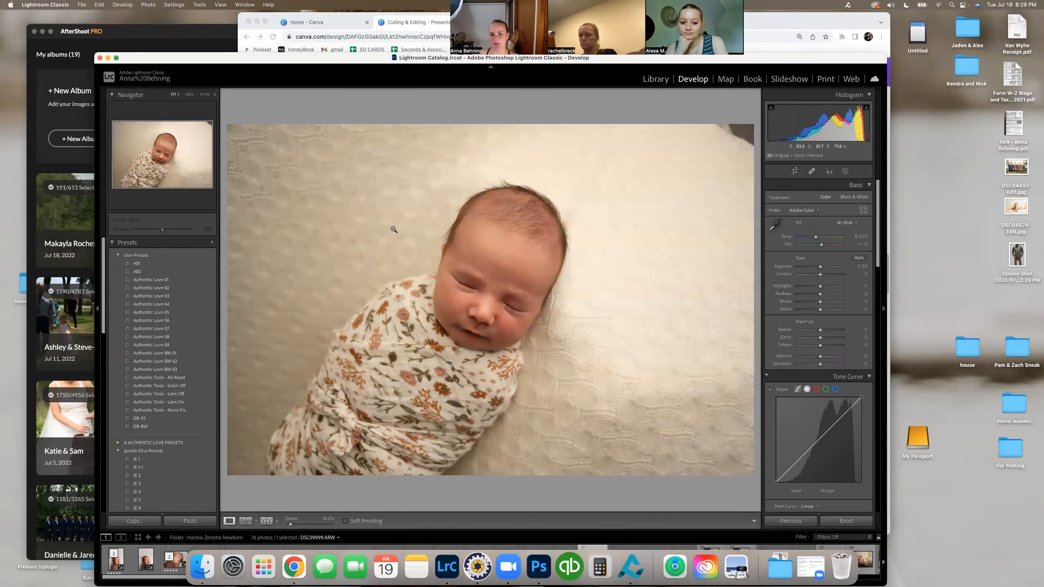
Step: Sample the blanket beside the baby's head as the neutral white balance target, and warm the temperature to about 6,000
key("w")
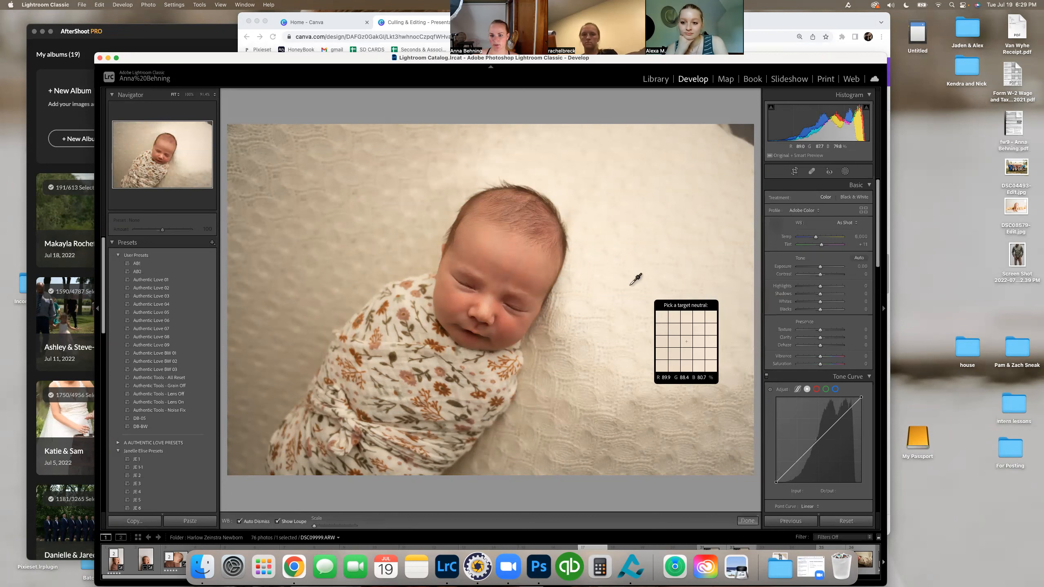
left_click(622, 254)
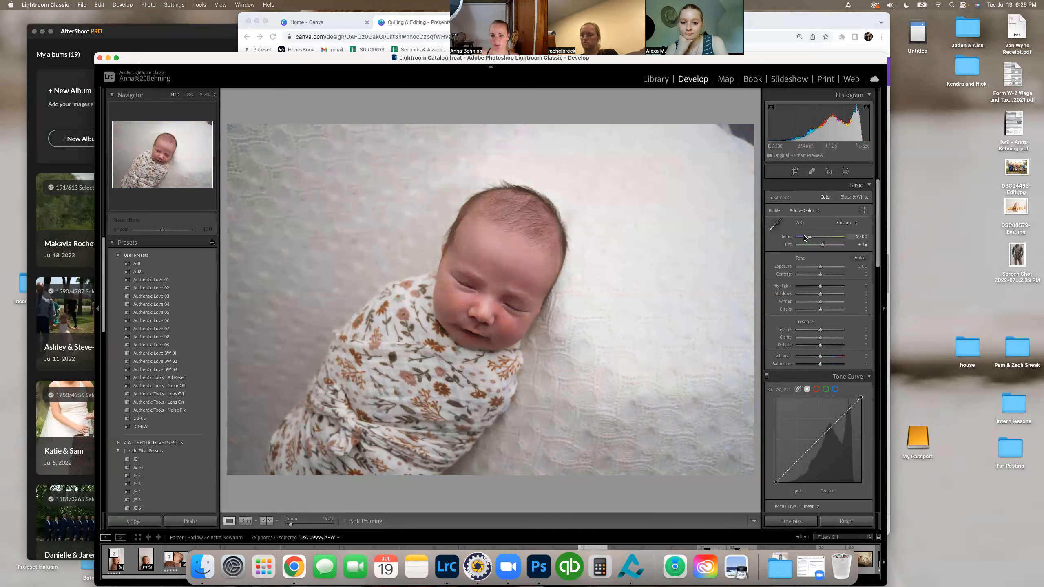
left_click_drag(808, 239, 816, 240)
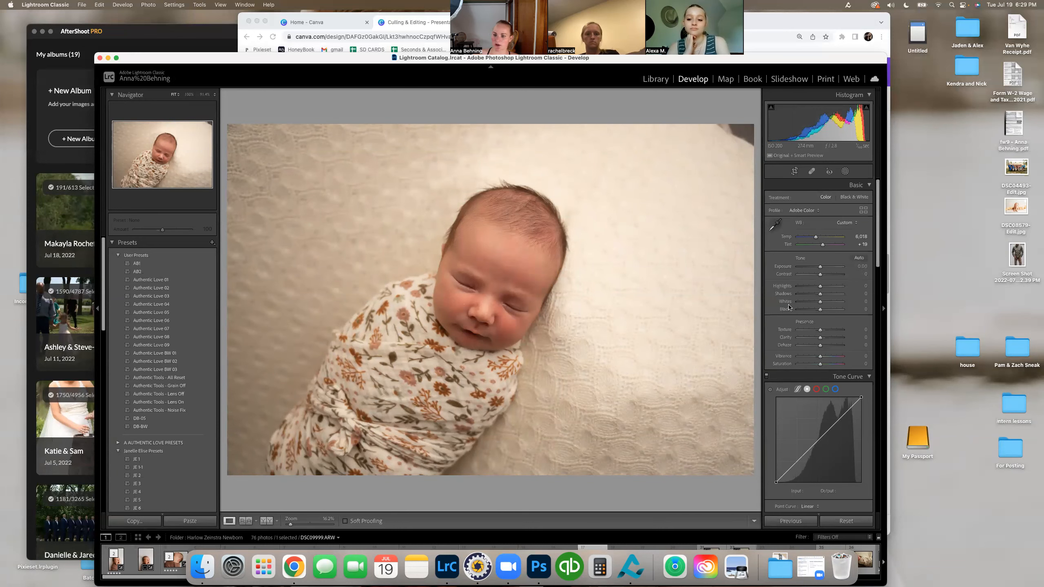
Step: Try an Exposure adjustment on the newborn photo and reset it to its default
left_click_drag(819, 267, 820, 272)
double_click(821, 269)
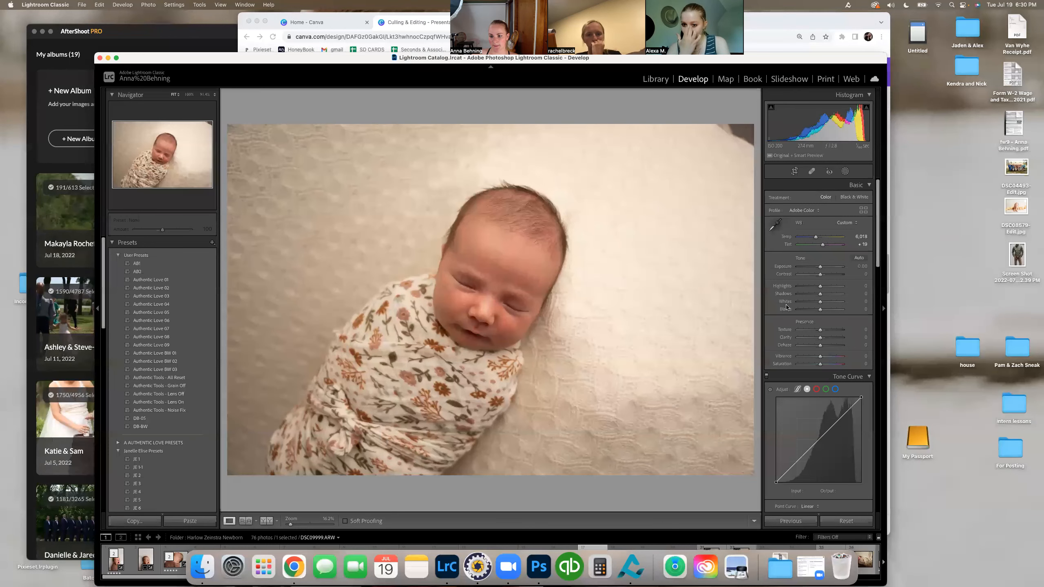
Step: Shape the Tone Curve with shadow, midtone and highlight points at about 53/40, 138/134 and 213/198 (input/output)
scroll(787, 334, "down", 1)
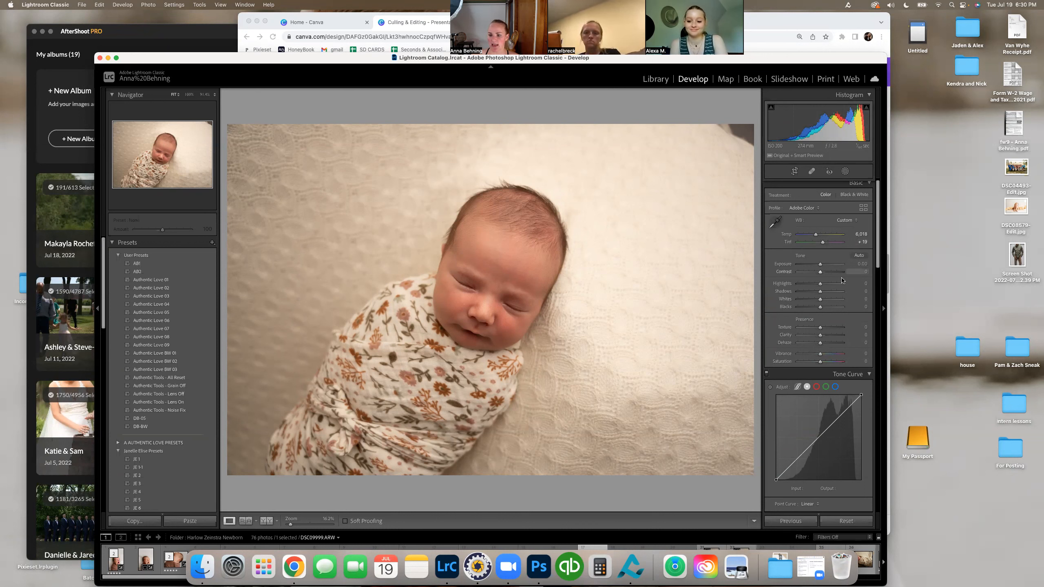
scroll(836, 364, "down", 5)
scroll(832, 275, "down", 4)
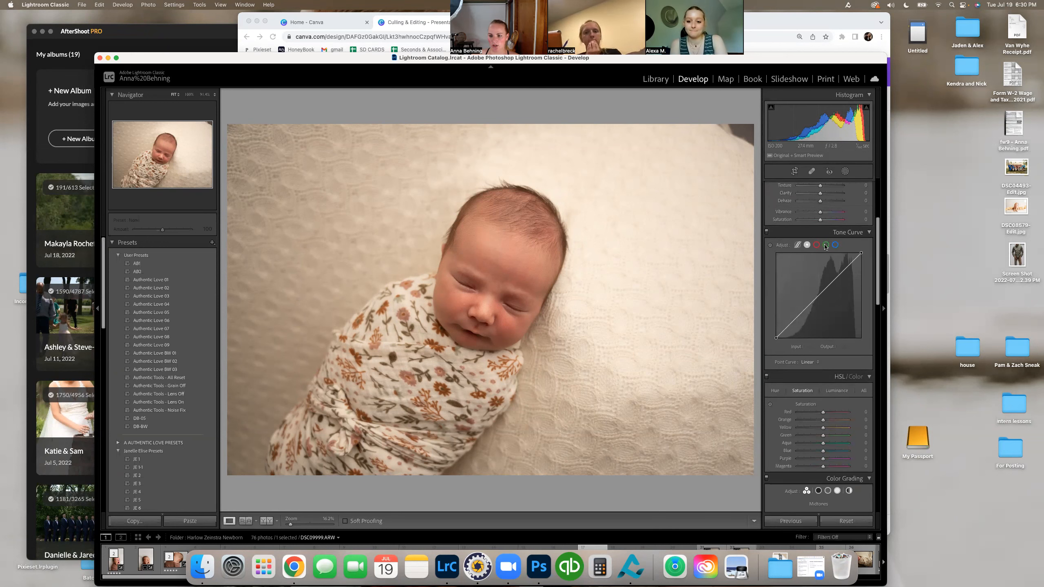
left_click_drag(797, 323, 787, 329)
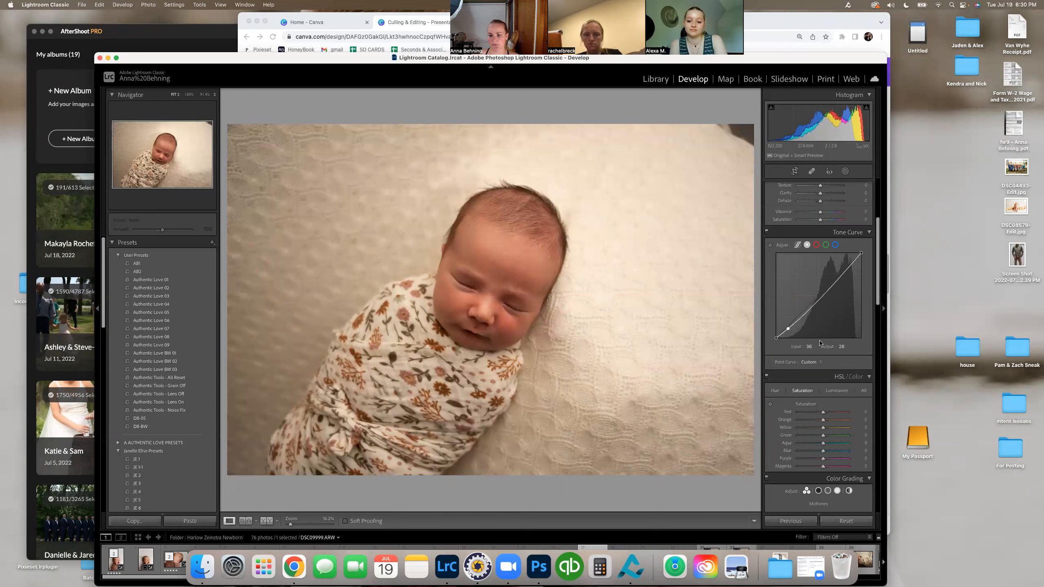
left_click_drag(809, 309, 847, 272)
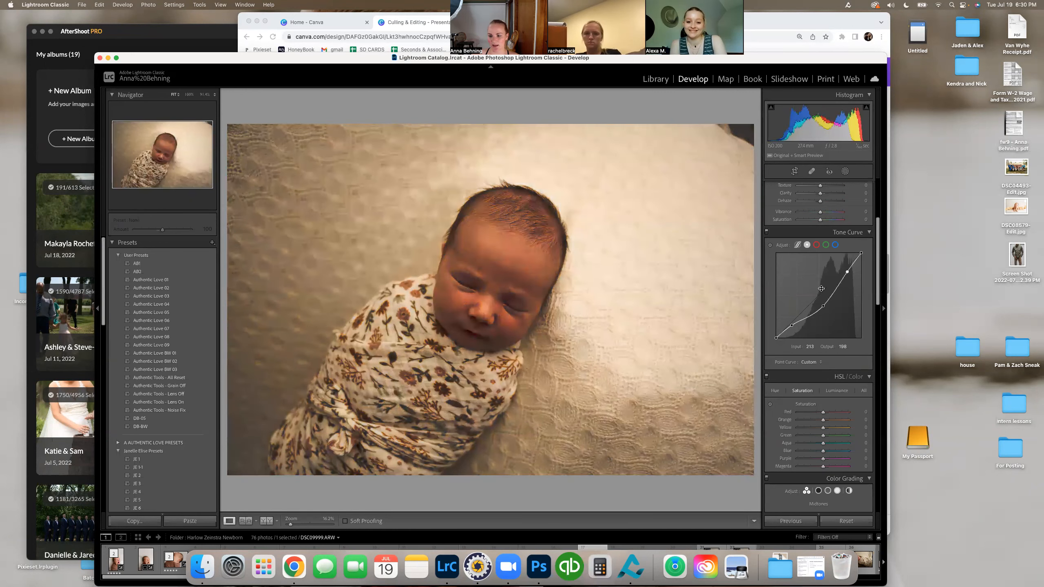
left_click_drag(822, 308, 823, 295)
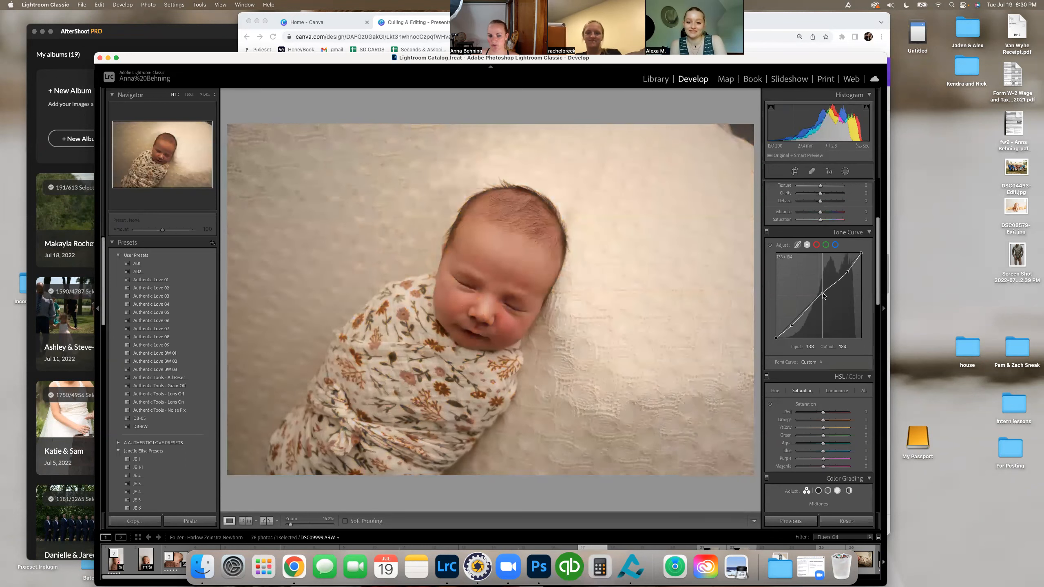
left_click_drag(792, 326, 791, 324)
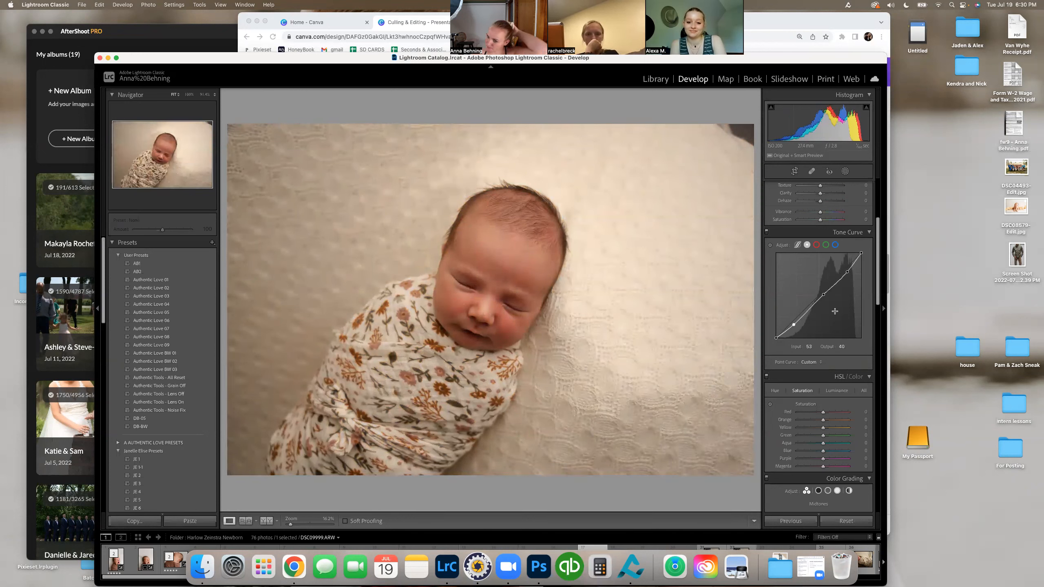
Step: Try HSL Red saturation at -100 and a slightly lower Red luminance, resetting both to 0
scroll(822, 353, "down", 2)
scroll(821, 353, "down", 3)
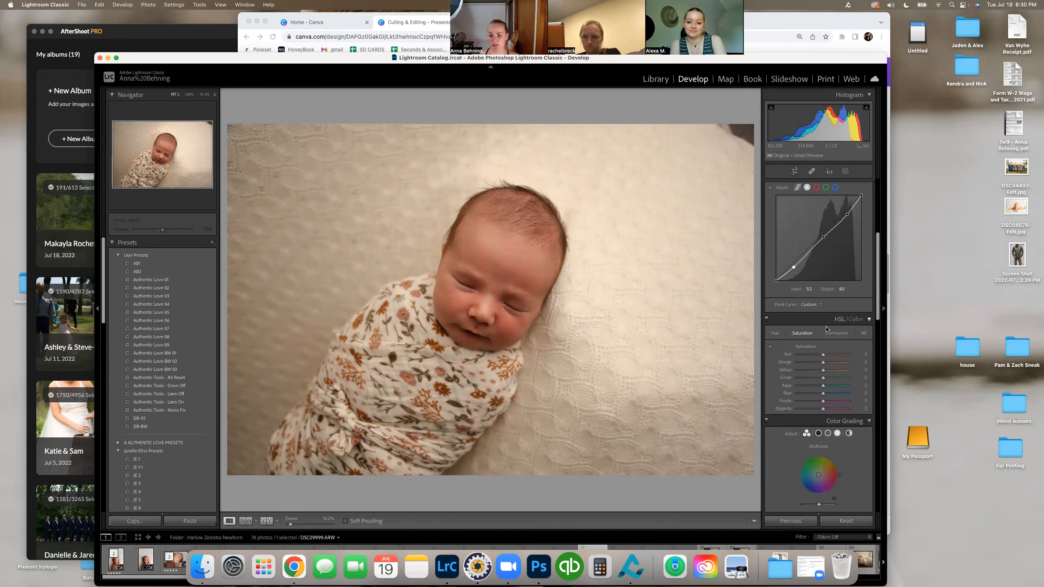
left_click(776, 334)
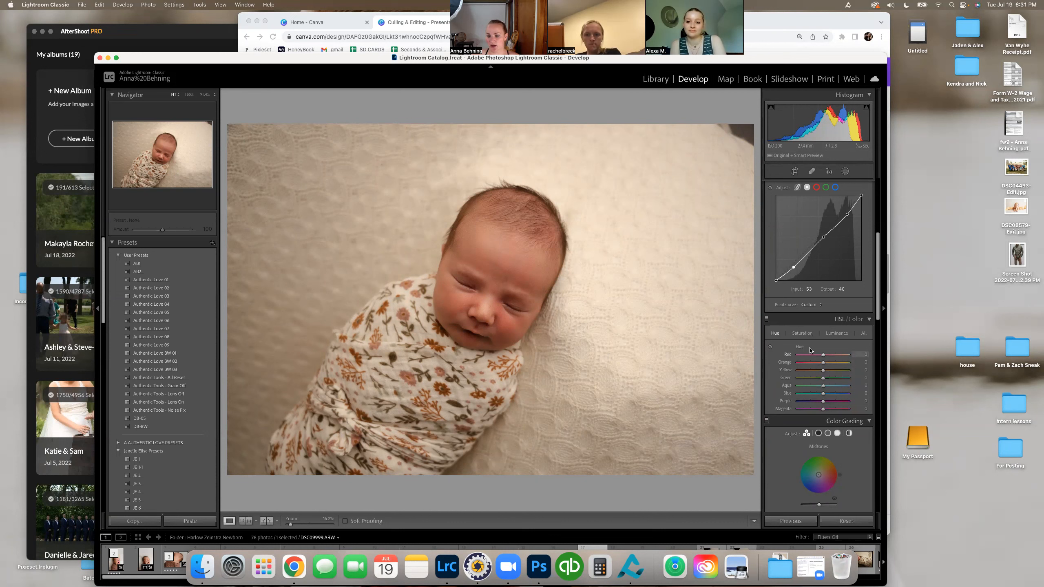
left_click(806, 334)
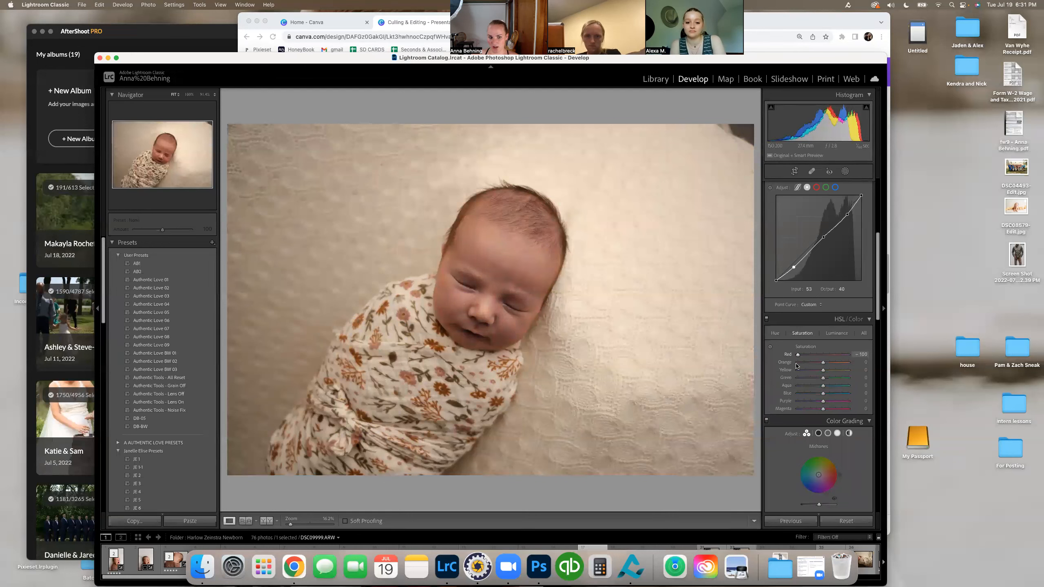
double_click(821, 355)
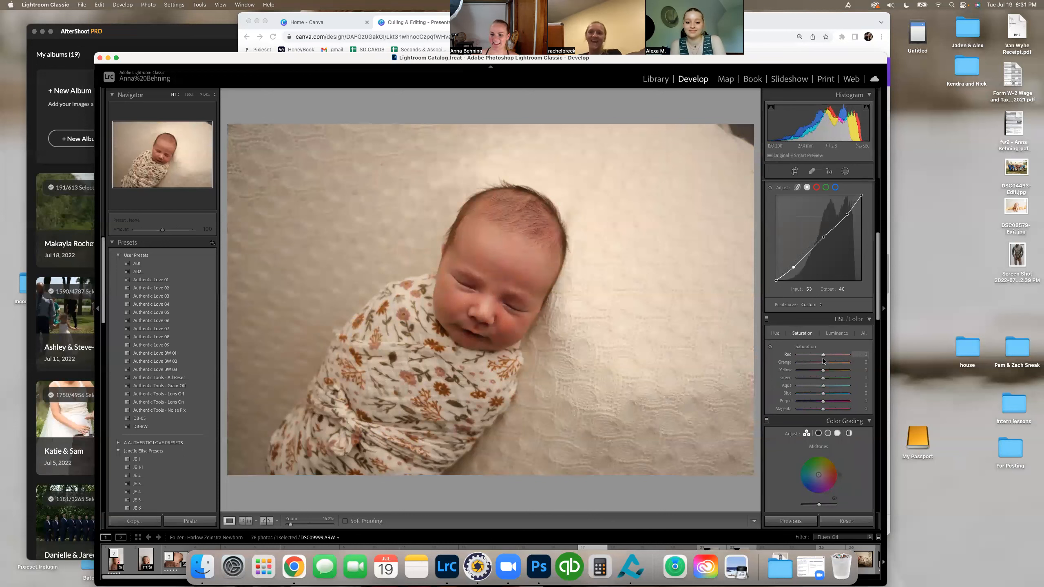
left_click(834, 333)
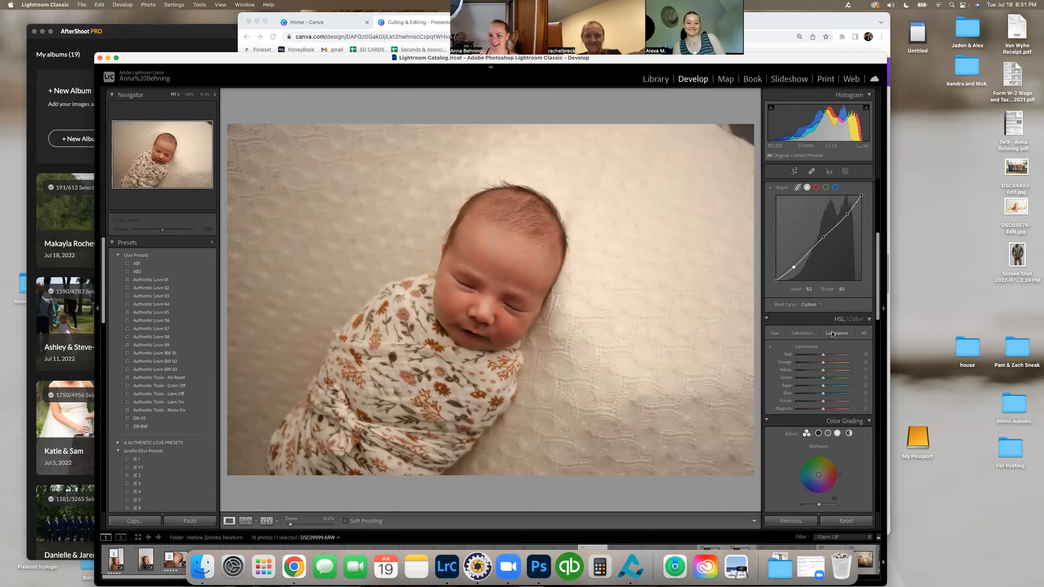
mouse_move(823, 354)
left_mouse_down()
mouse_move(886, 359)
mouse_move(739, 357)
mouse_move(834, 359)
mouse_move(821, 354)
left_mouse_up()
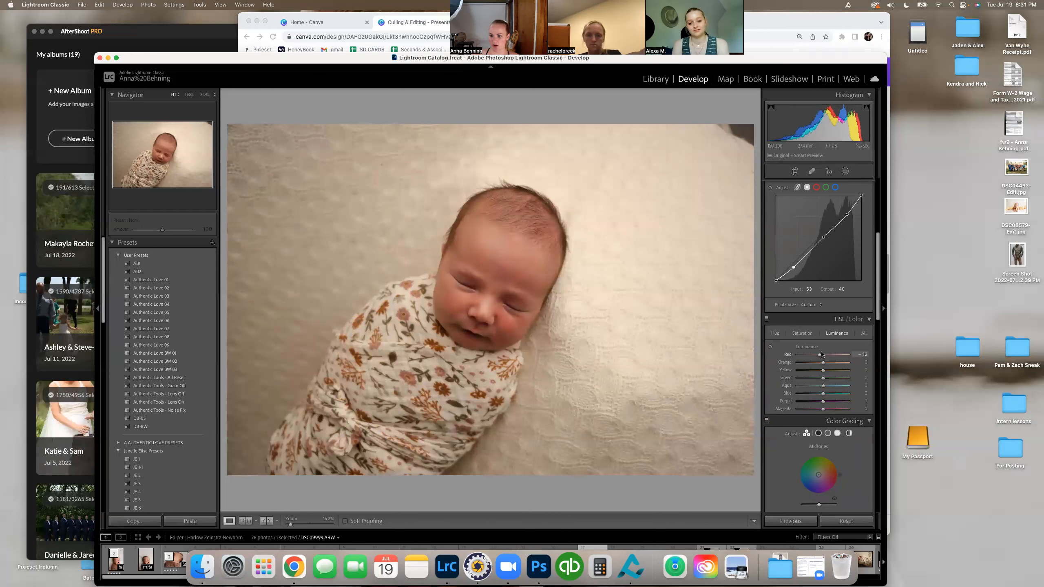
double_click(823, 354)
Step: Use Color Grading to tint the midtones slightly green at saturation 2 and the shadows with hue 346, saturation 3
scroll(825, 353, "down", 3)
scroll(825, 352, "down", 3)
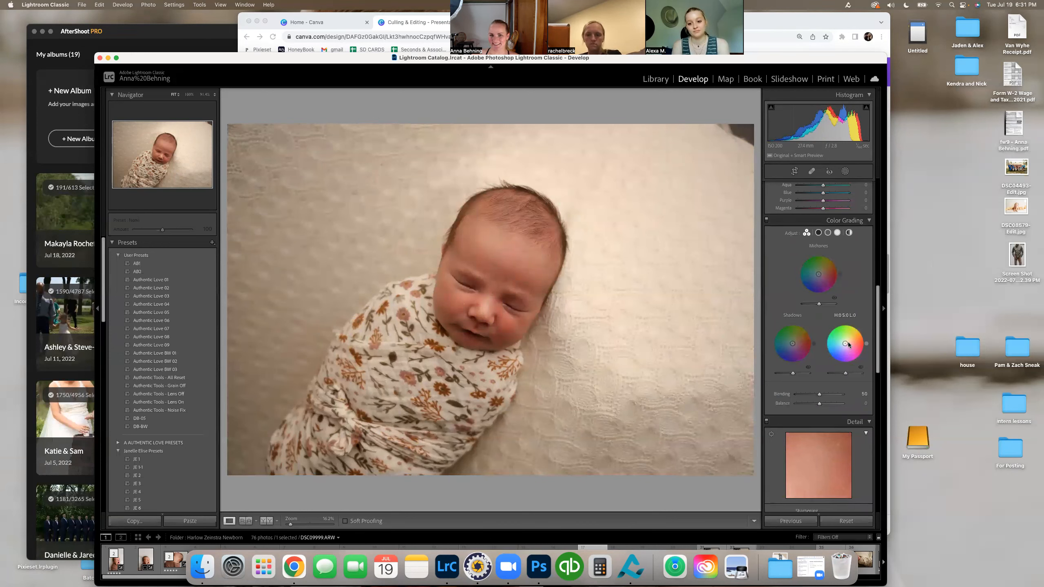
mouse_move(819, 274)
left_mouse_down()
mouse_move(813, 283)
mouse_move(805, 269)
mouse_move(815, 263)
mouse_move(818, 289)
mouse_move(810, 273)
mouse_move(818, 276)
left_mouse_up()
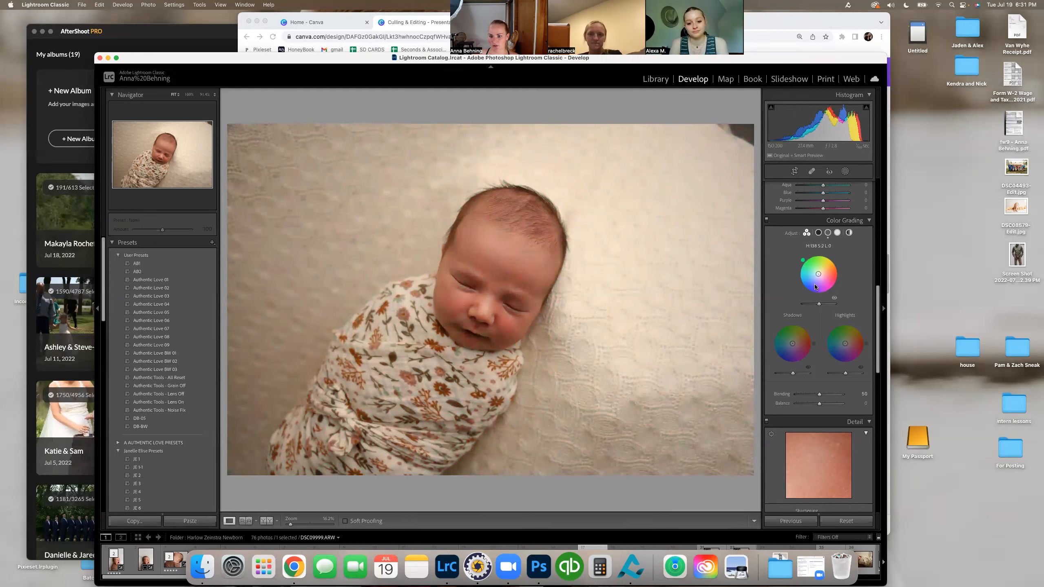
left_click(793, 344)
left_click_drag(795, 344, 792, 343)
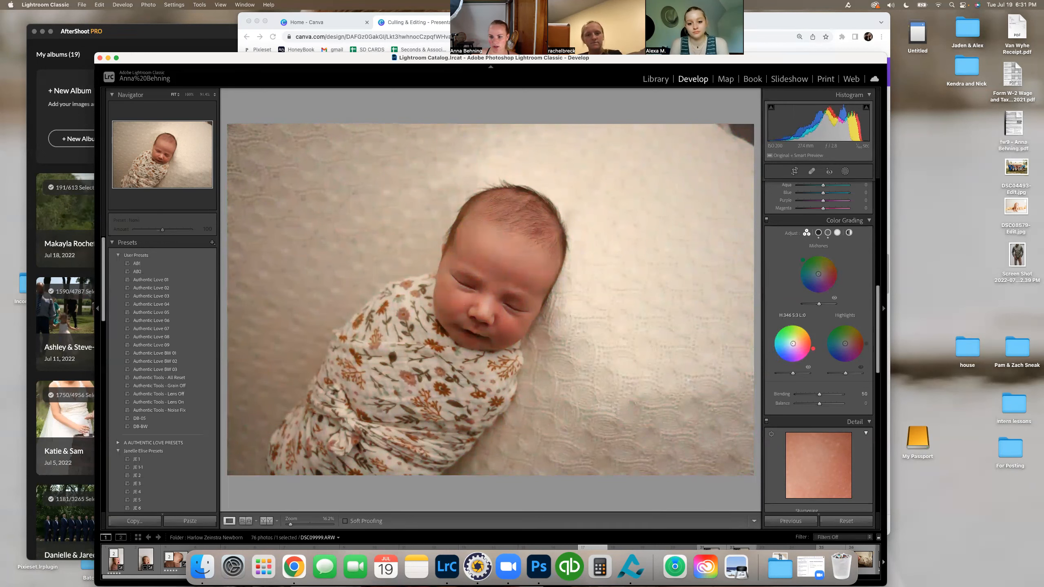
Step: Try luminance noise reduction at about 45, inspect the baby's skin and hair up close, and reset it to 0
scroll(793, 345, "down", 10)
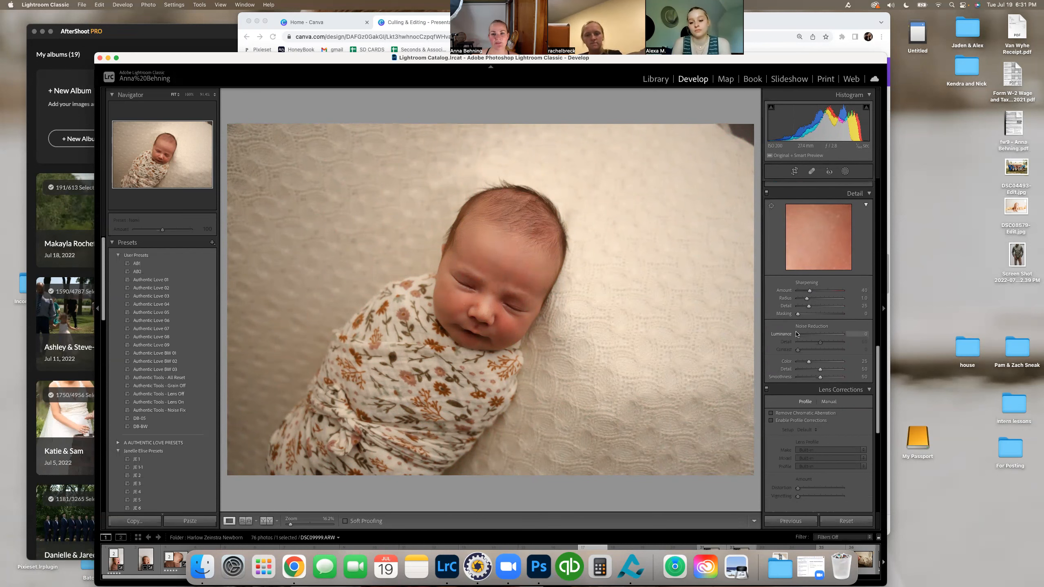
left_click(812, 335)
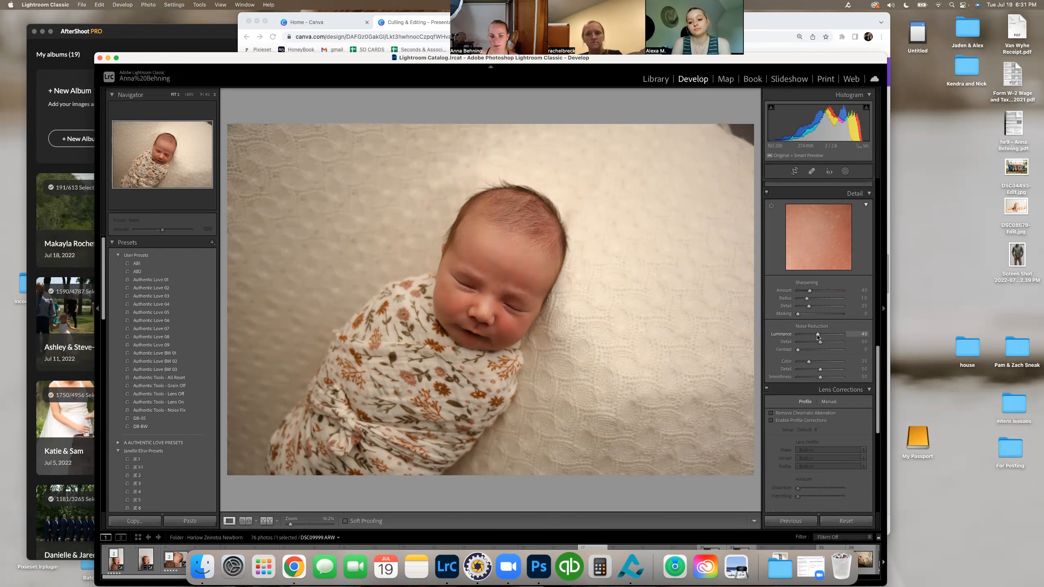
left_click(628, 298)
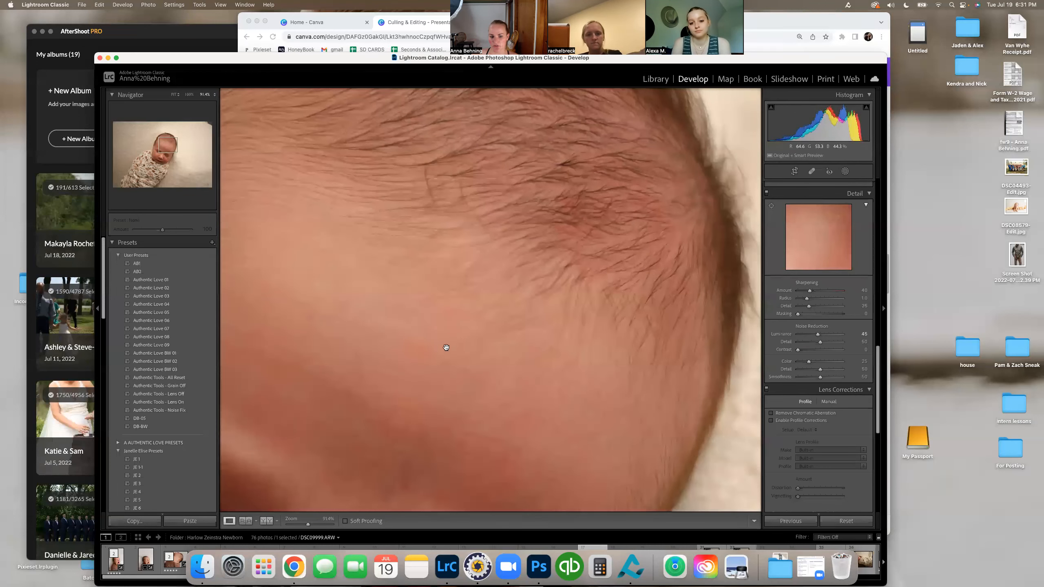
left_click(467, 337)
double_click(805, 336)
Step: Enable lens profile corrections and the removal of chromatic aberration for the newborn photo
scroll(852, 366, "down", 4)
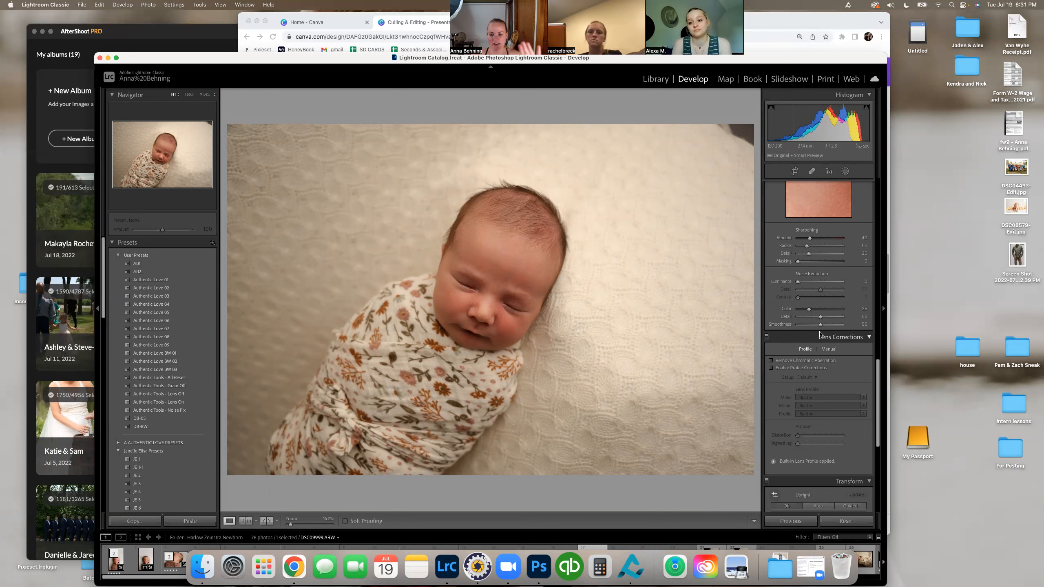
left_click(793, 370)
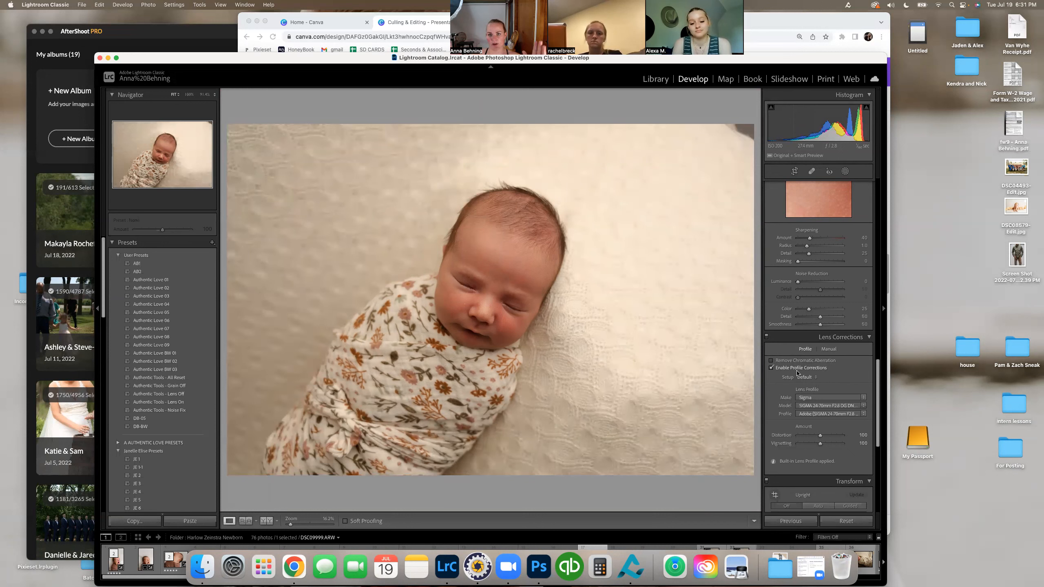
left_click(798, 361)
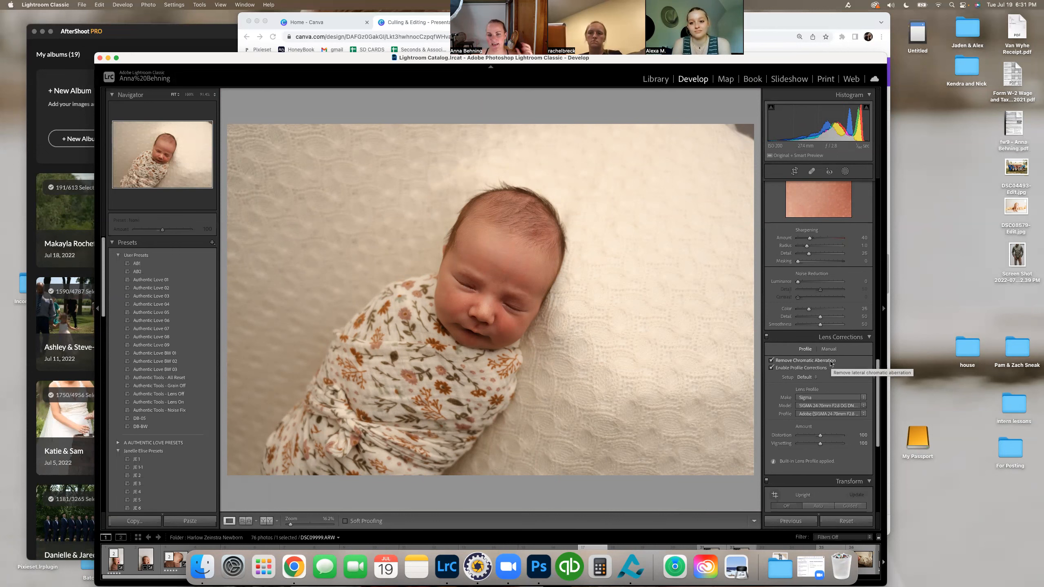
Step: Look through the Transform and Effects adjustments, and examine the settings offered for a new develop preset without creating one
scroll(851, 349, "down", 4)
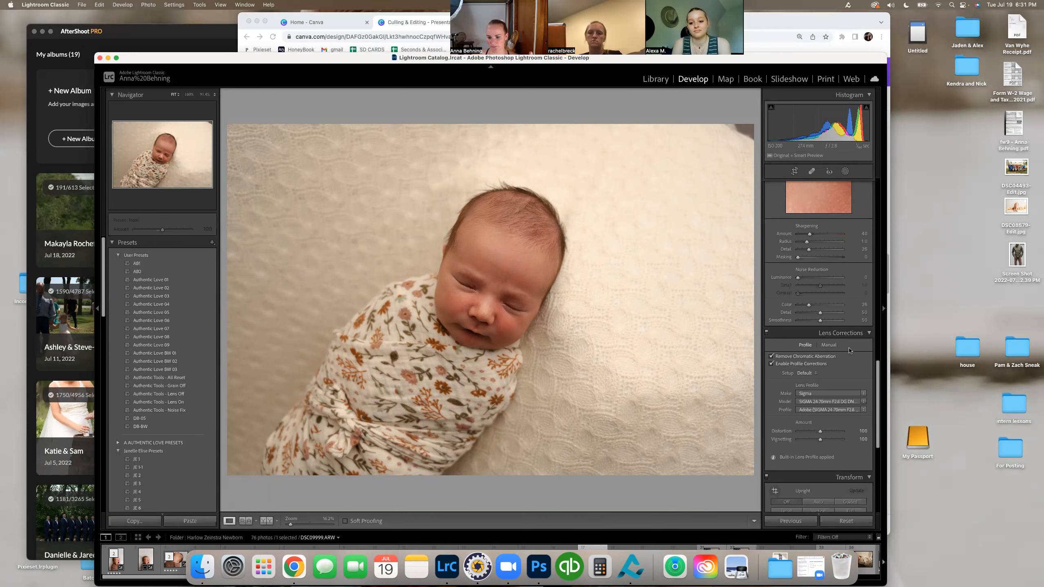
scroll(851, 348, "down", 7)
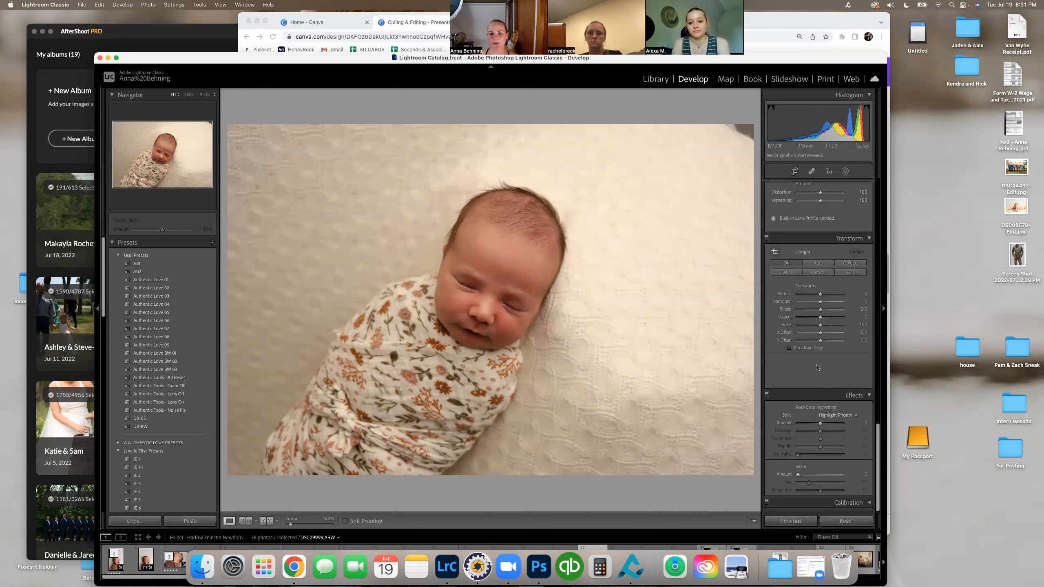
scroll(817, 367, "up", 15)
scroll(819, 290, "up", 10)
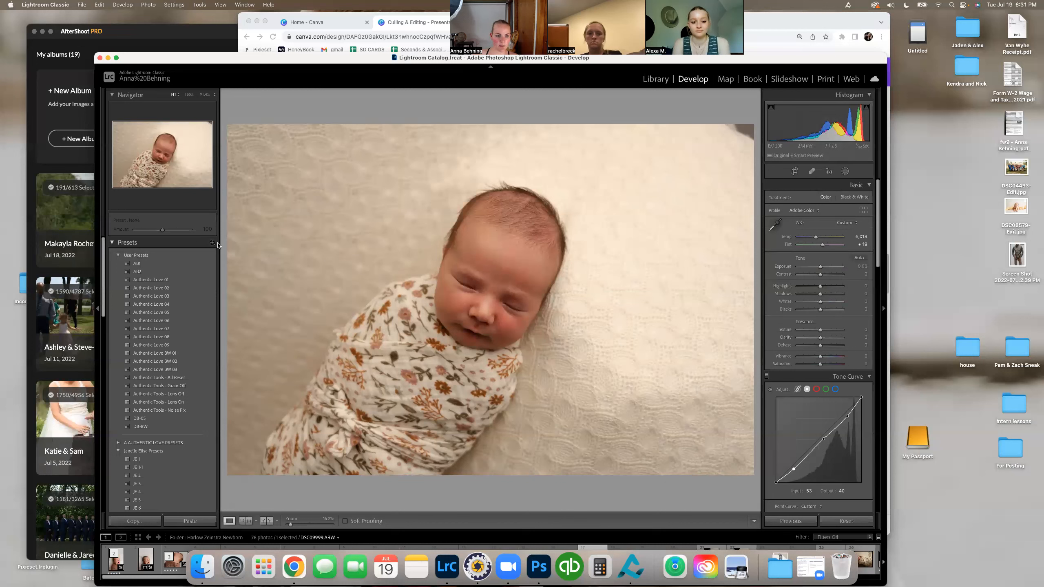
left_click(212, 242)
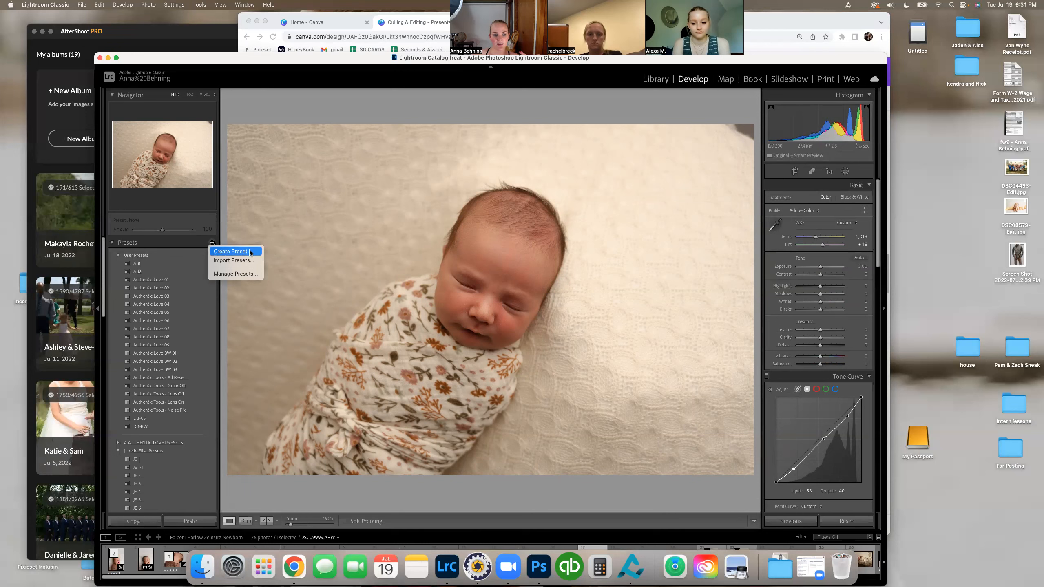
left_click(233, 253)
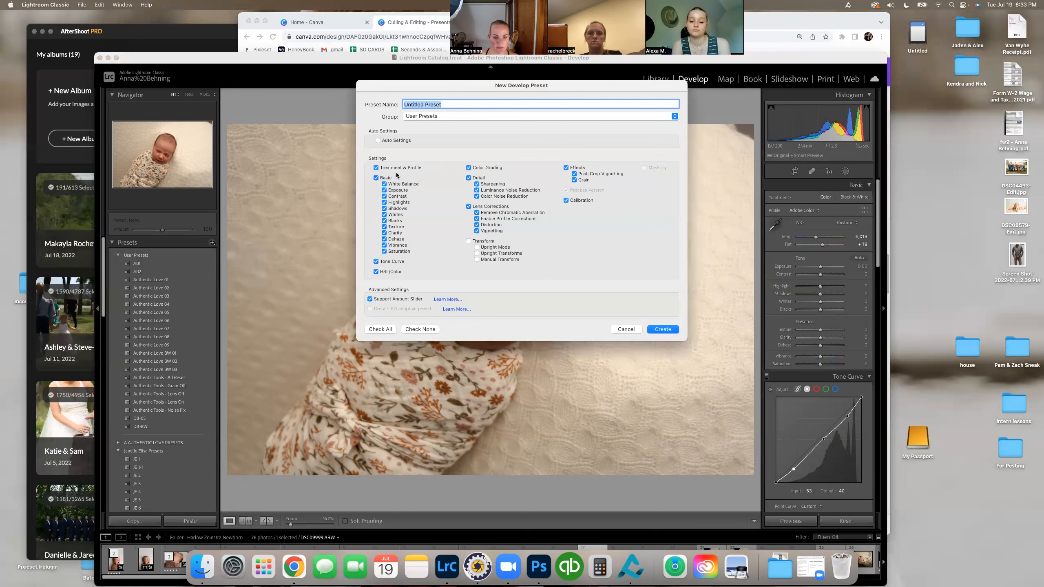
left_click(625, 329)
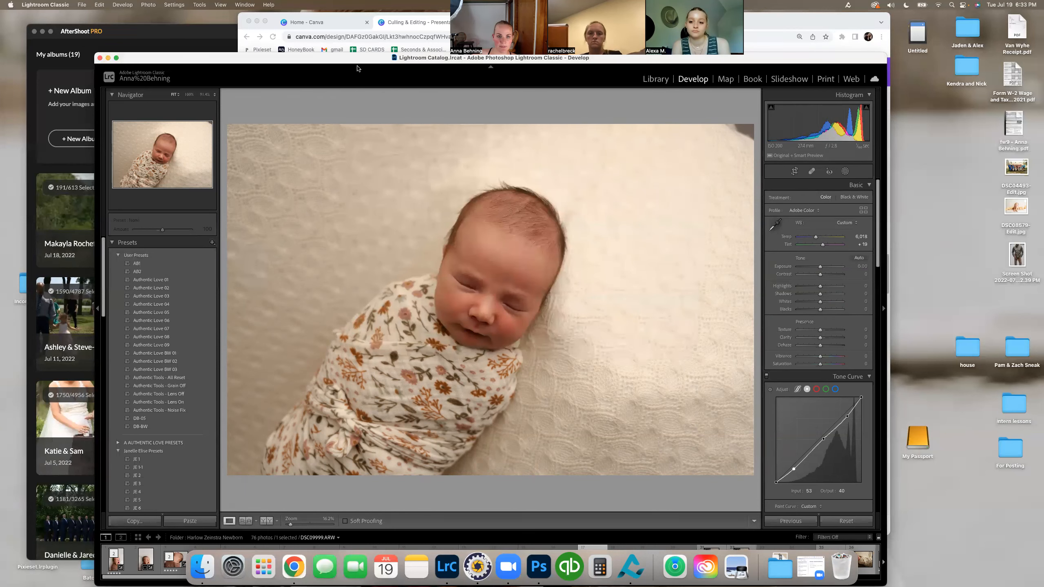
Step: Compare the unedited photo of the swaddled newborn with its edited copy and review the copy's tone, color and detail settings
left_click_drag(358, 62, 361, 38)
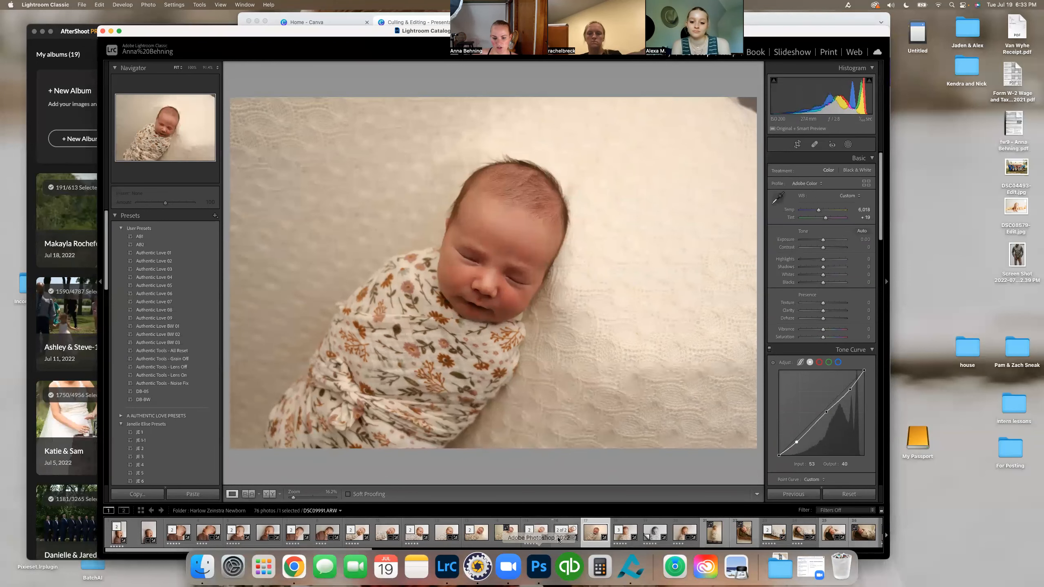
left_click(536, 536)
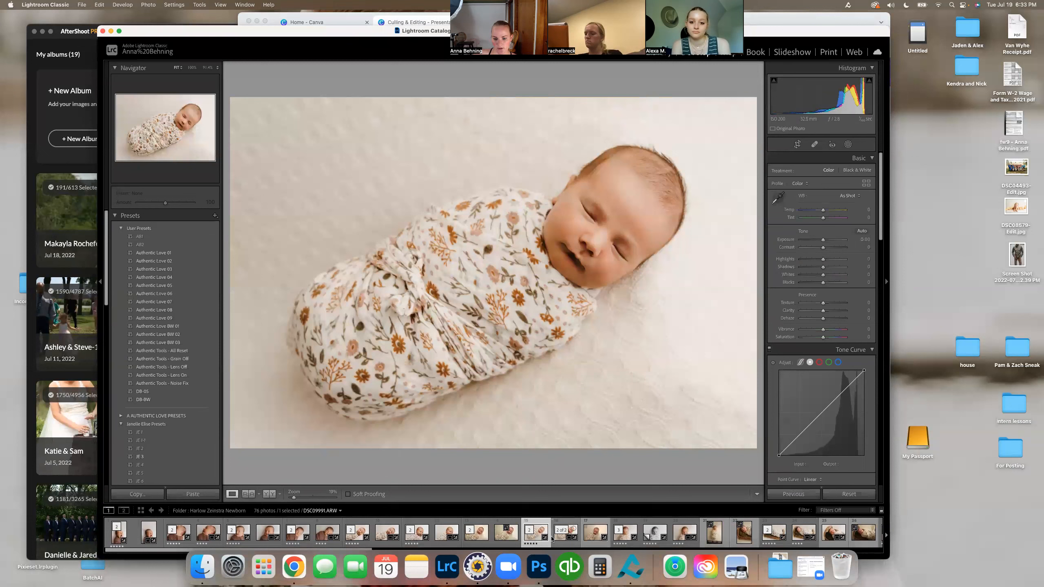
left_click(566, 533)
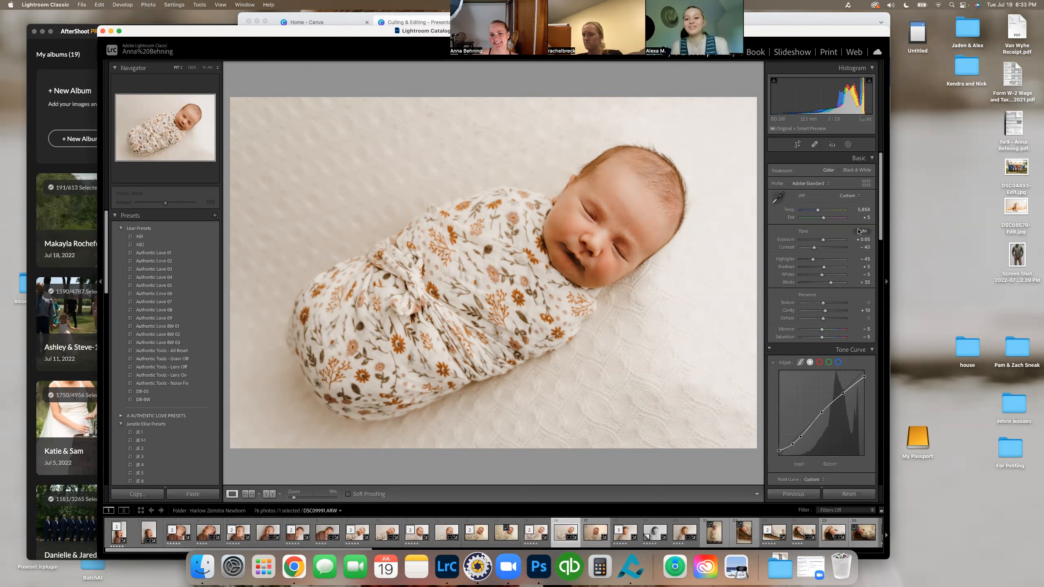
scroll(847, 287, "down", 4)
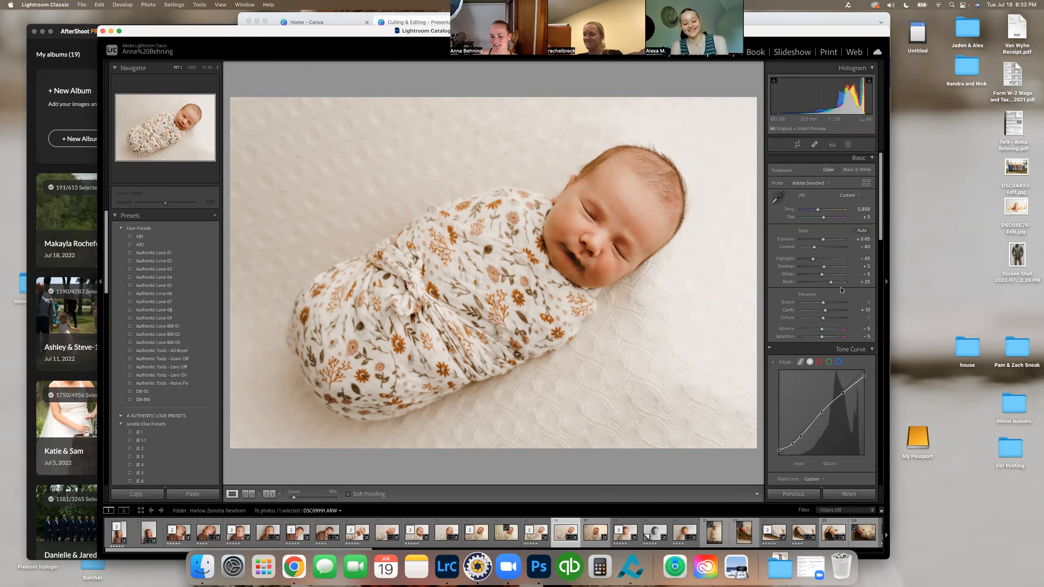
scroll(847, 287, "down", 5)
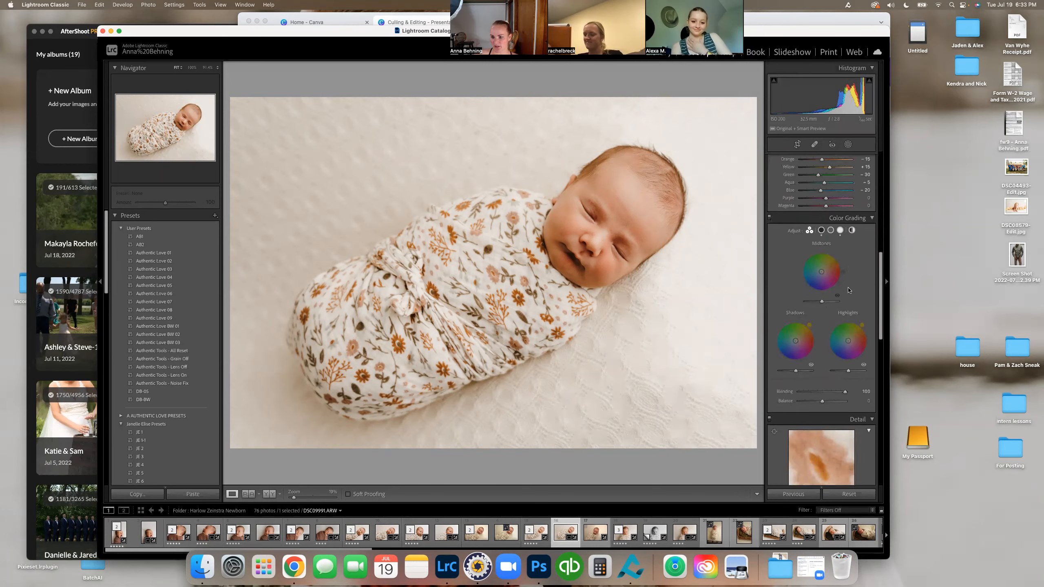
scroll(848, 290, "up", 4)
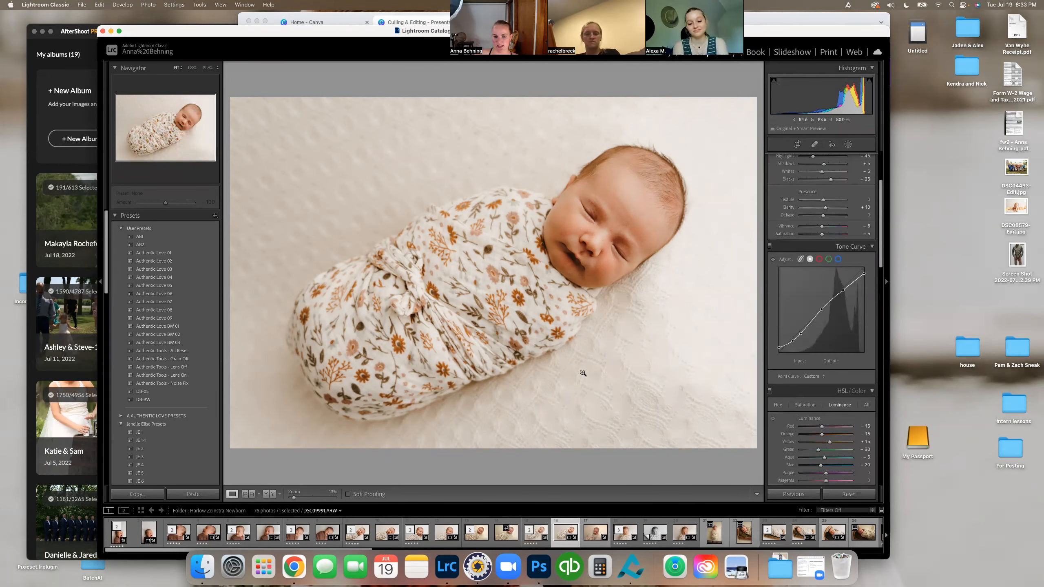
Step: Copy the edited newborn photo's develop settings with the preselected options and paste them onto DSC09999.ARW
key("super+shift+c")
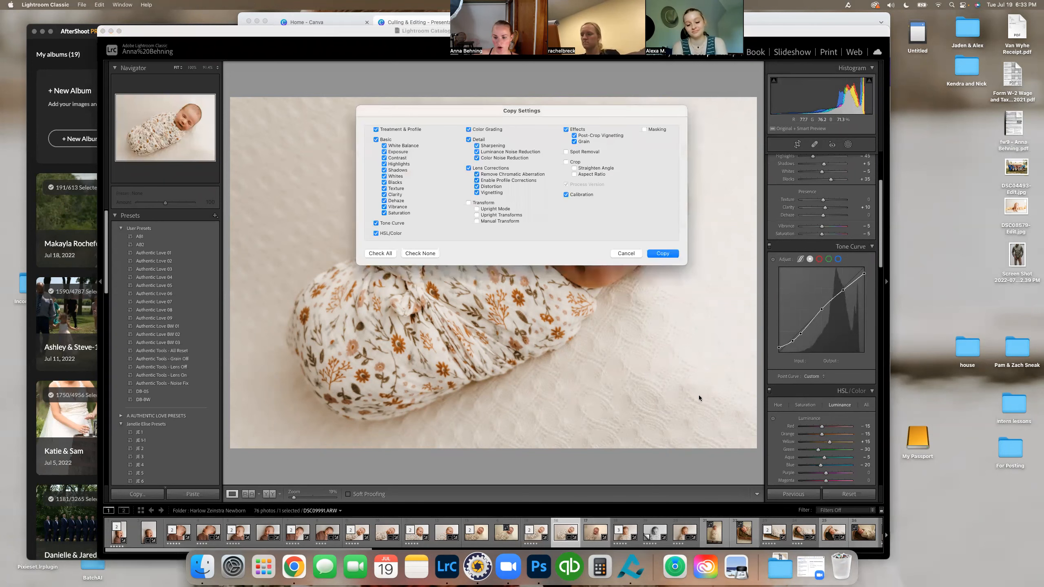
left_click(660, 252)
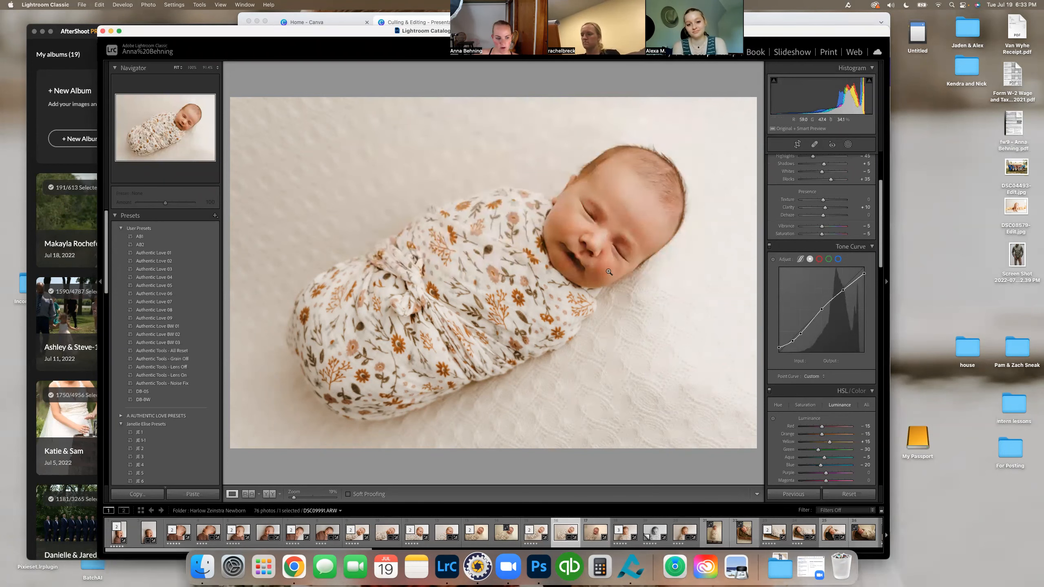
left_click(140, 496)
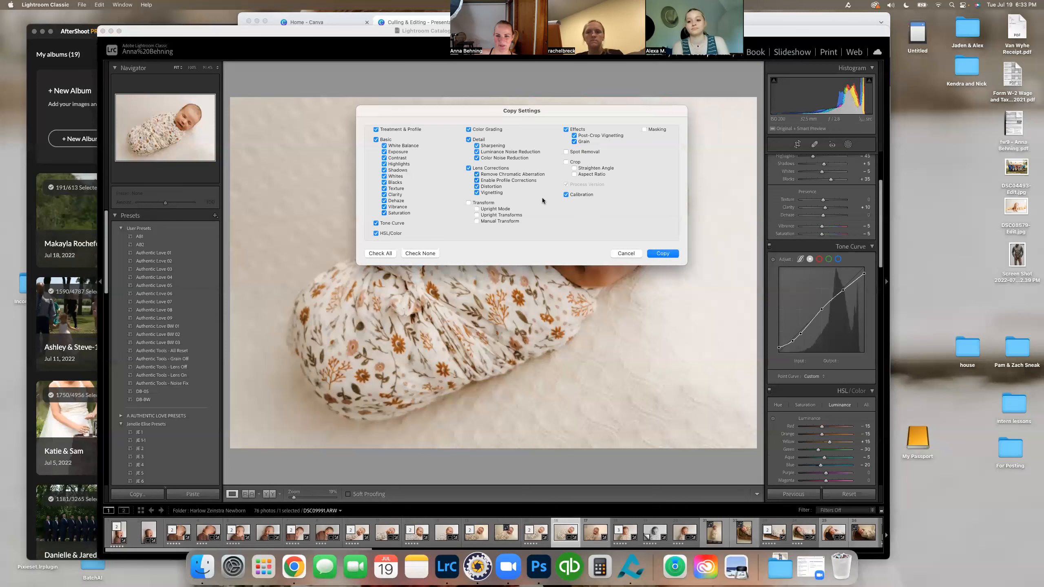
left_click(661, 251)
key("Right")
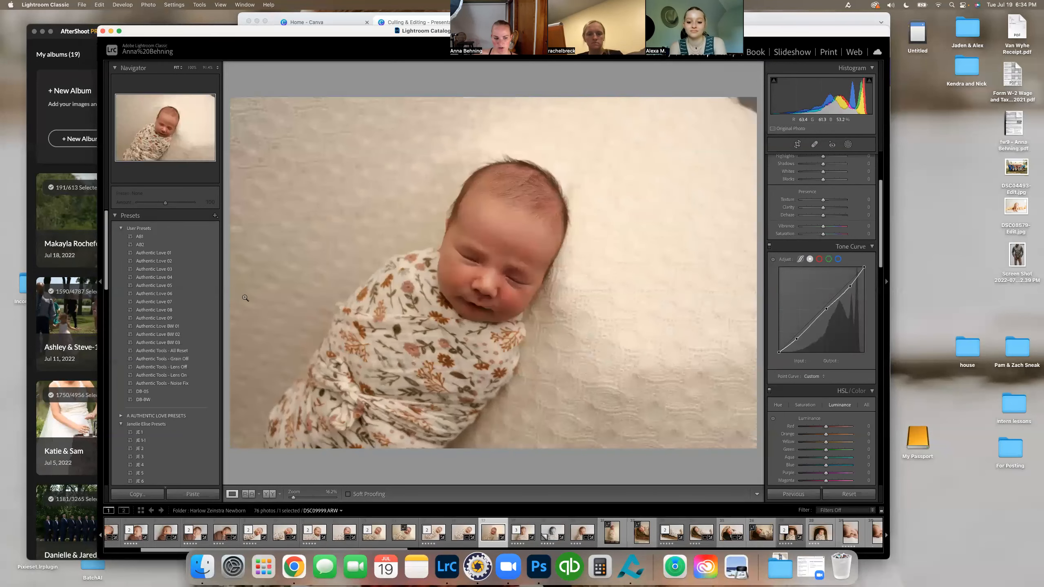
left_click(192, 494)
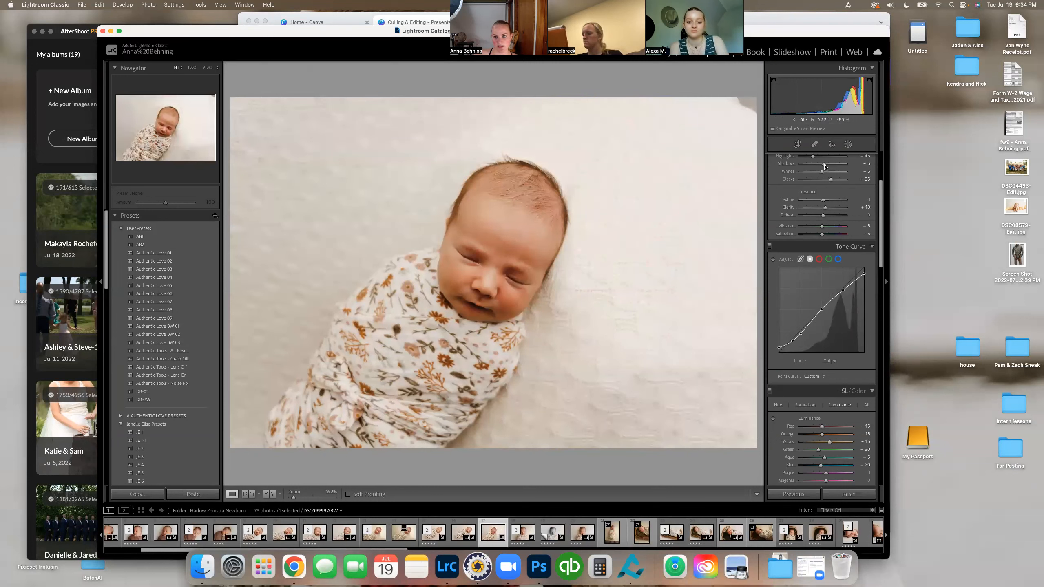
Step: Rotate the crop of DSC09999.ARW to an angle of about 5.45, reposition the baby within the frame, and apply the crop
left_click(797, 144)
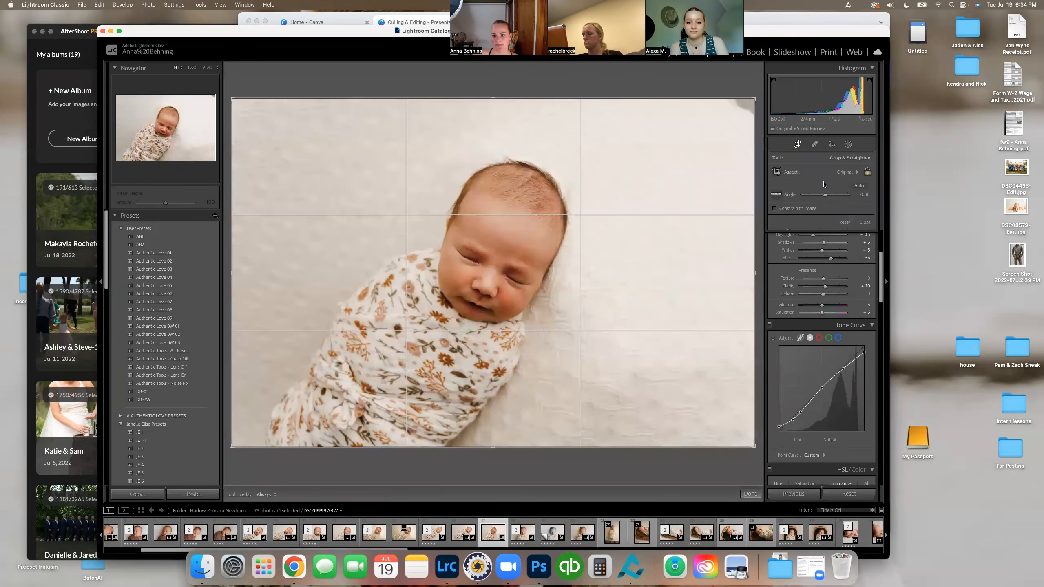
left_click_drag(824, 197, 829, 196)
left_click_drag(580, 231, 583, 226)
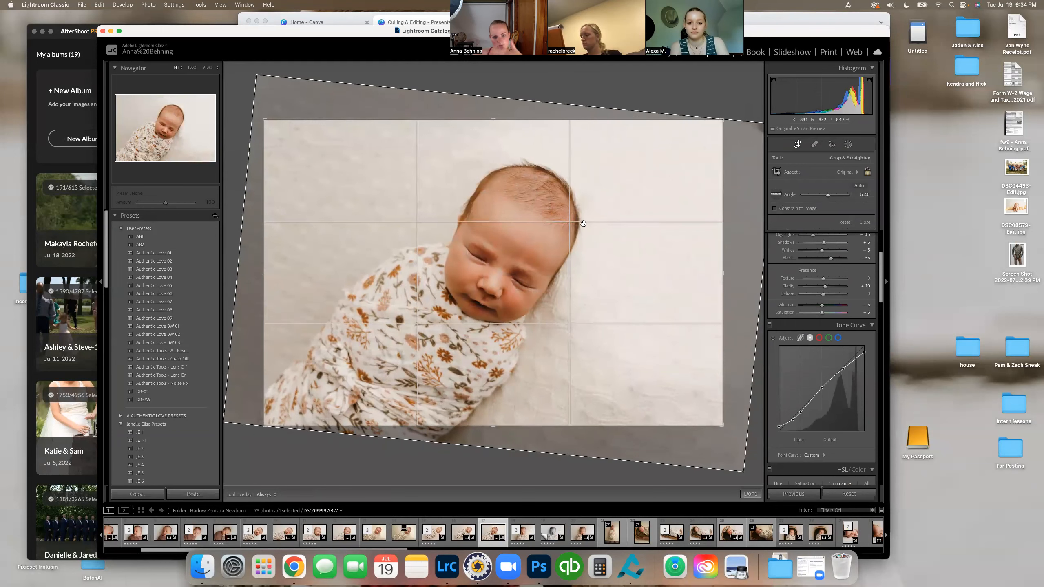
left_click_drag(585, 204, 606, 222)
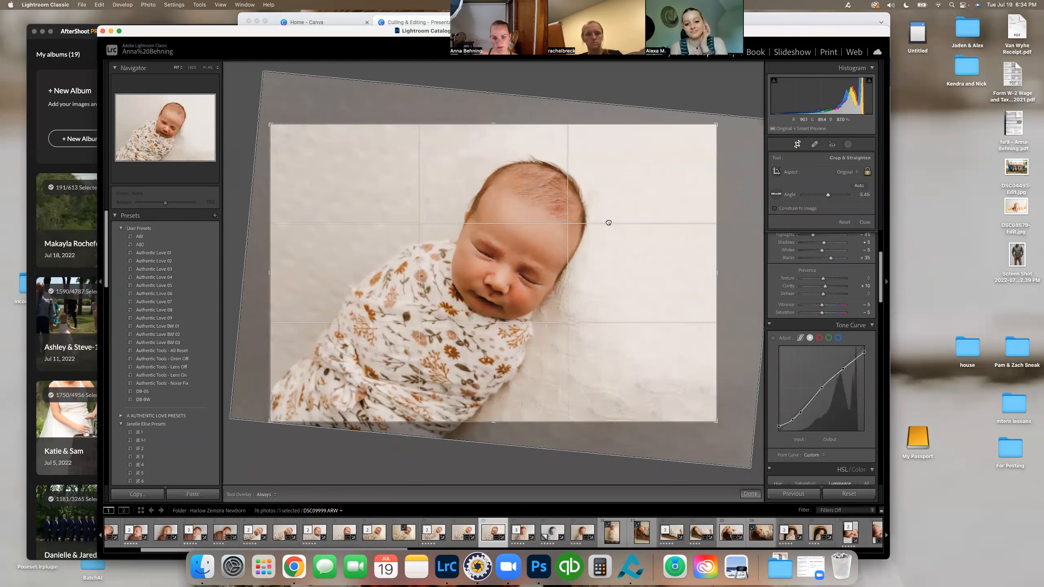
key("Return")
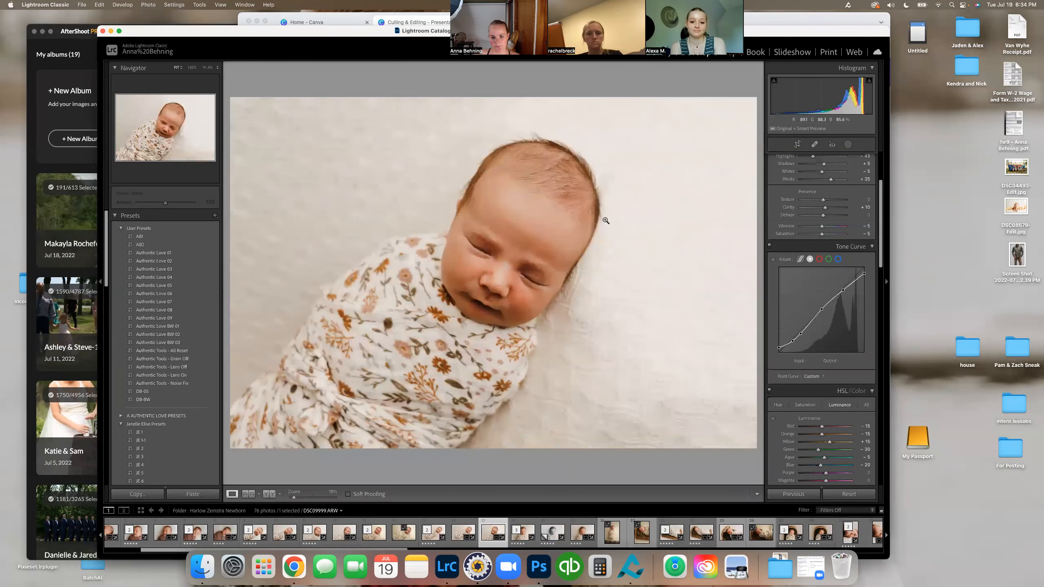
left_click(797, 145)
left_click(796, 146)
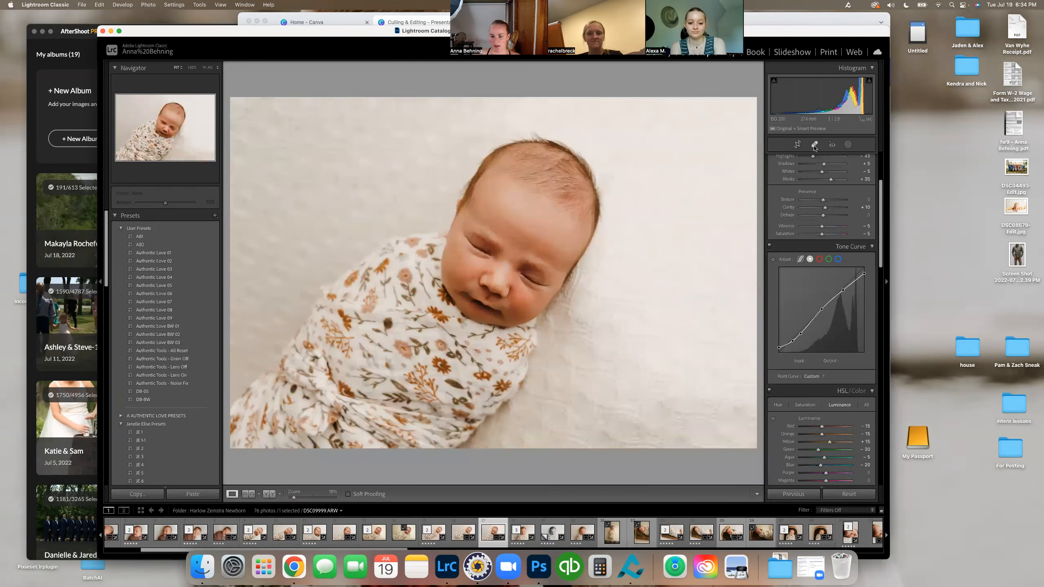
Step: Heal the small light spot on the baby's cheek beside the nose using a reduced Heal brush
left_click(814, 145)
left_click(814, 144)
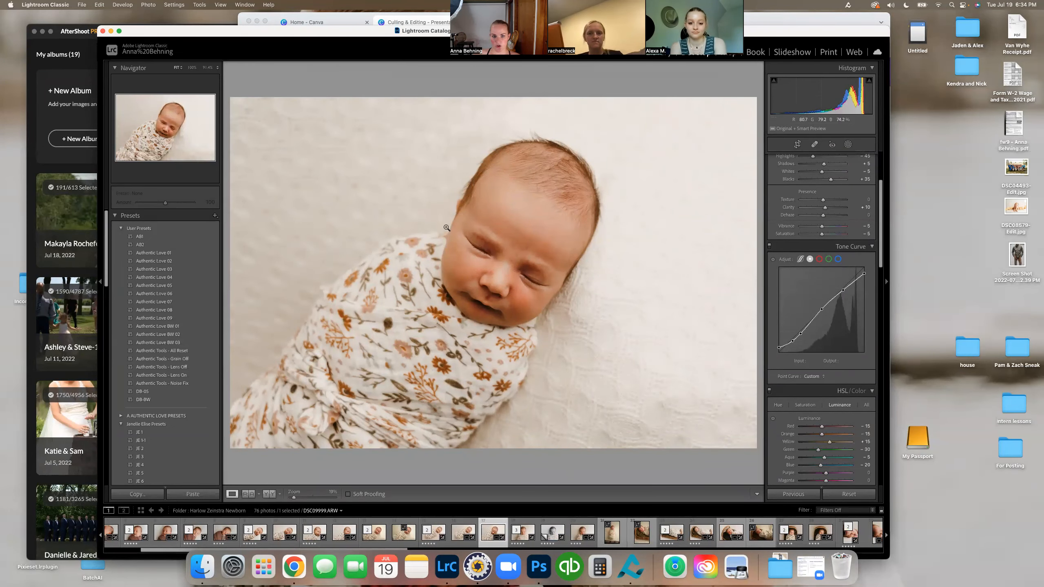
left_click(522, 308)
scroll(522, 308, "down", 6)
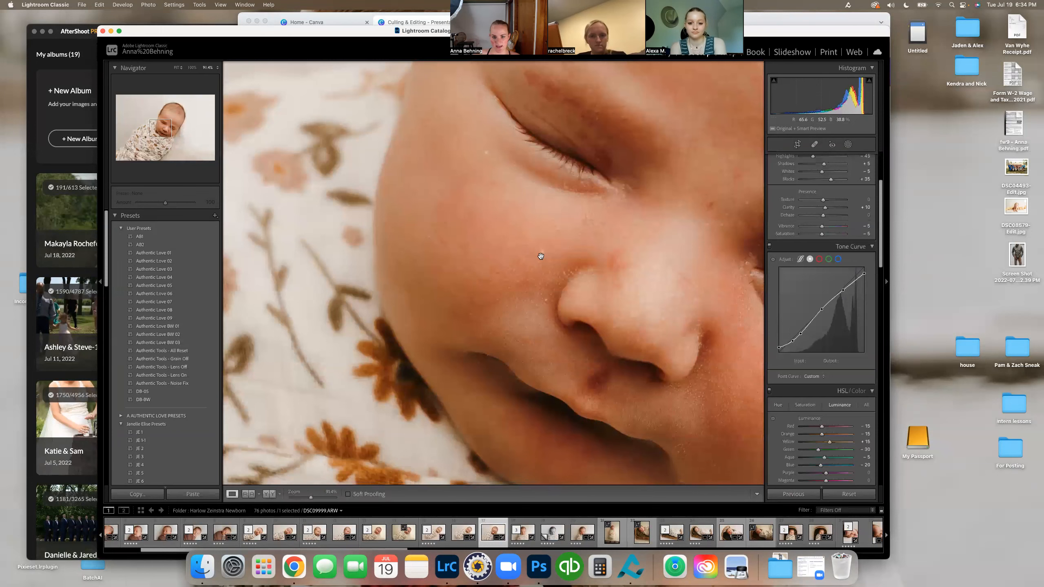
left_click(821, 145)
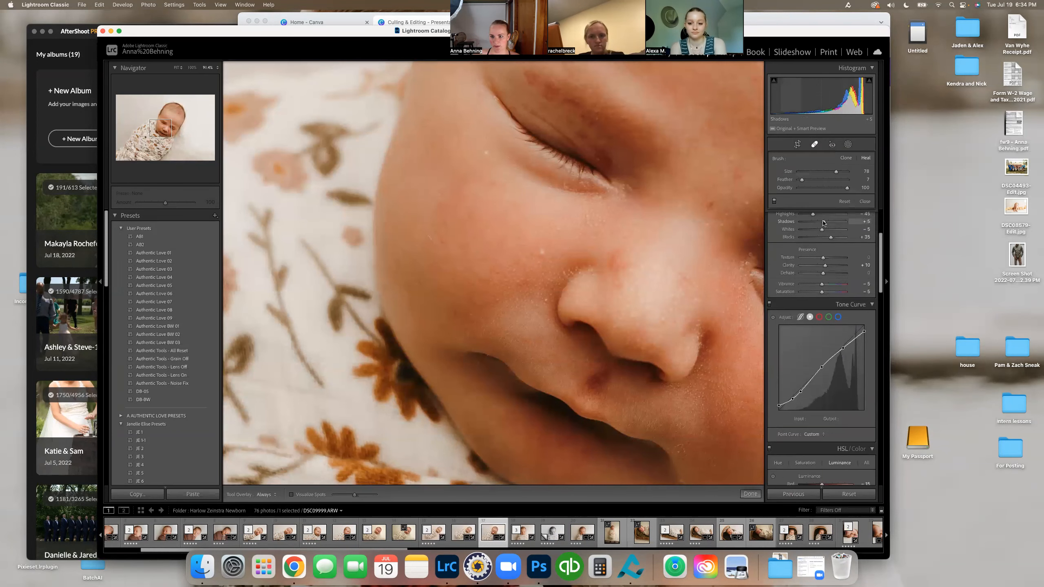
left_click(815, 145)
left_click(815, 145)
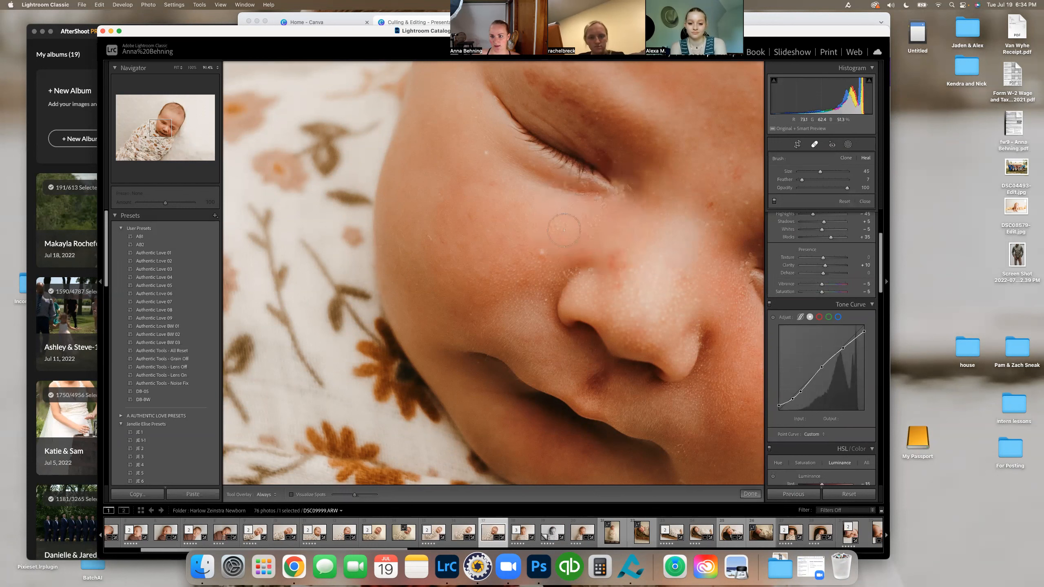
left_click_drag(822, 172, 810, 172)
left_click(540, 250)
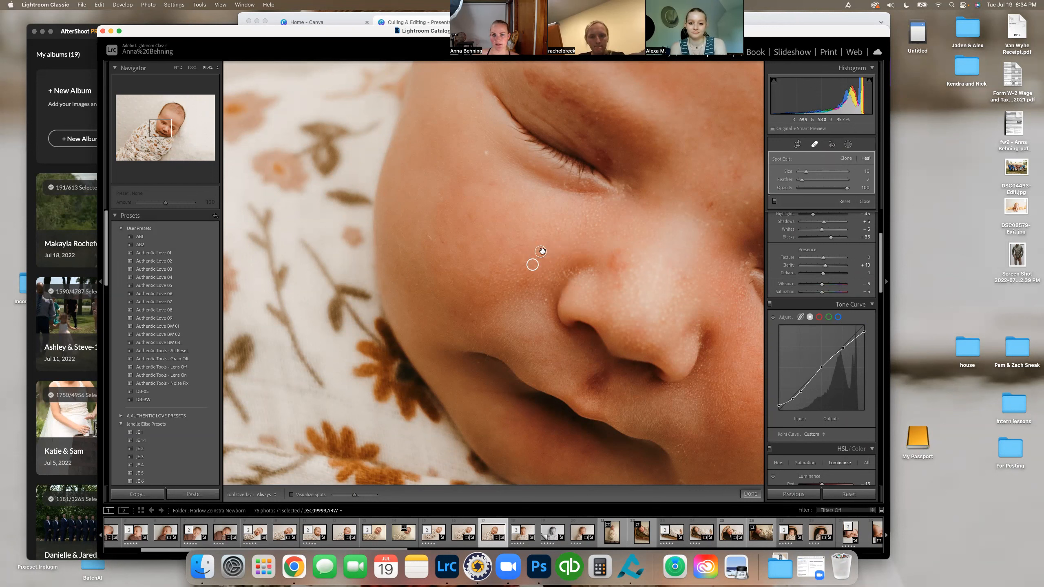
key("q")
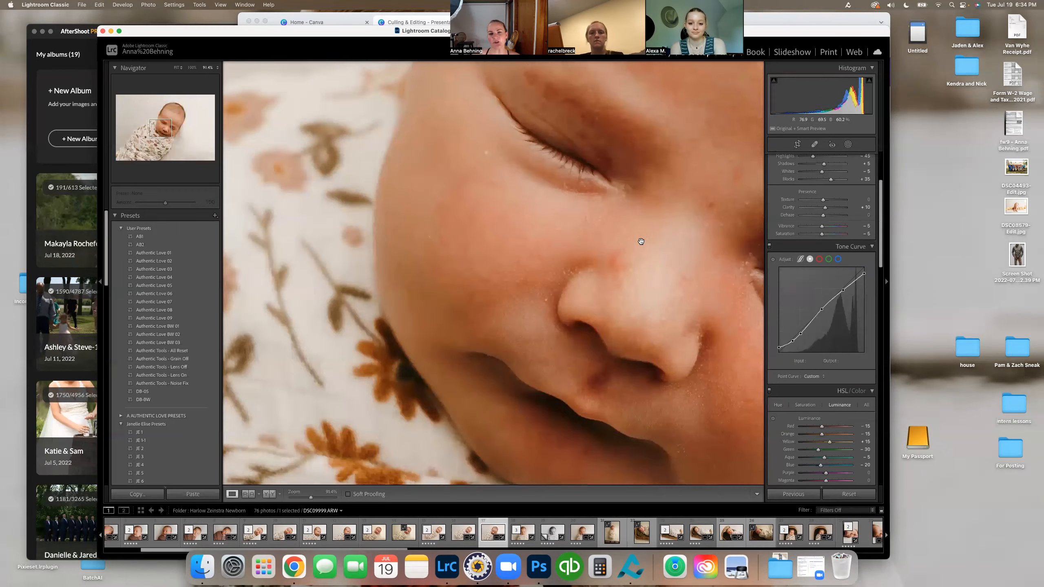
Step: Inspect the baby's eyes and forehead up close, and look at the Red Eye Correction options
left_click_drag(633, 216, 543, 245)
left_click_drag(683, 159, 613, 252)
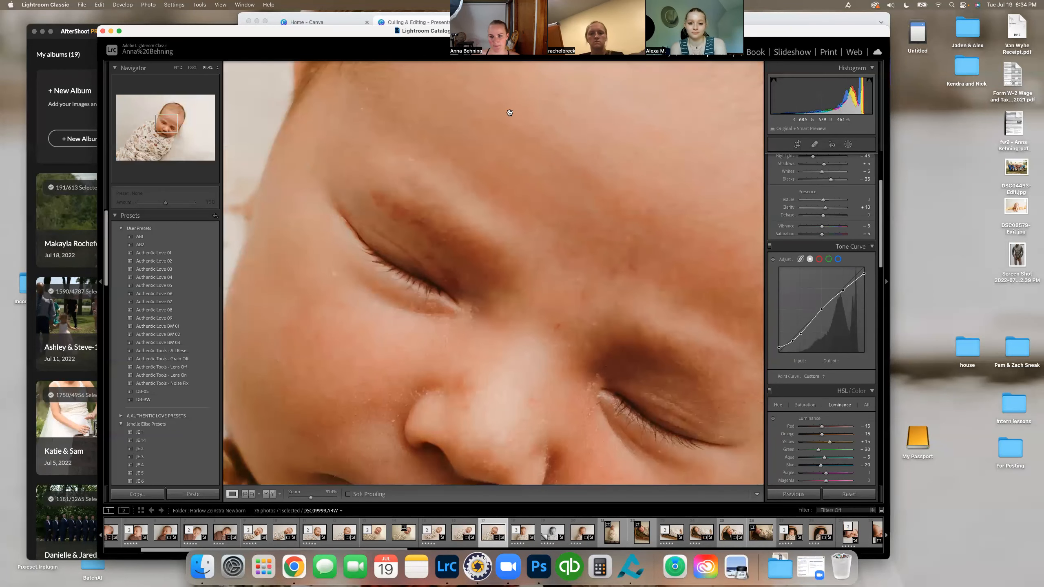
left_click(628, 185)
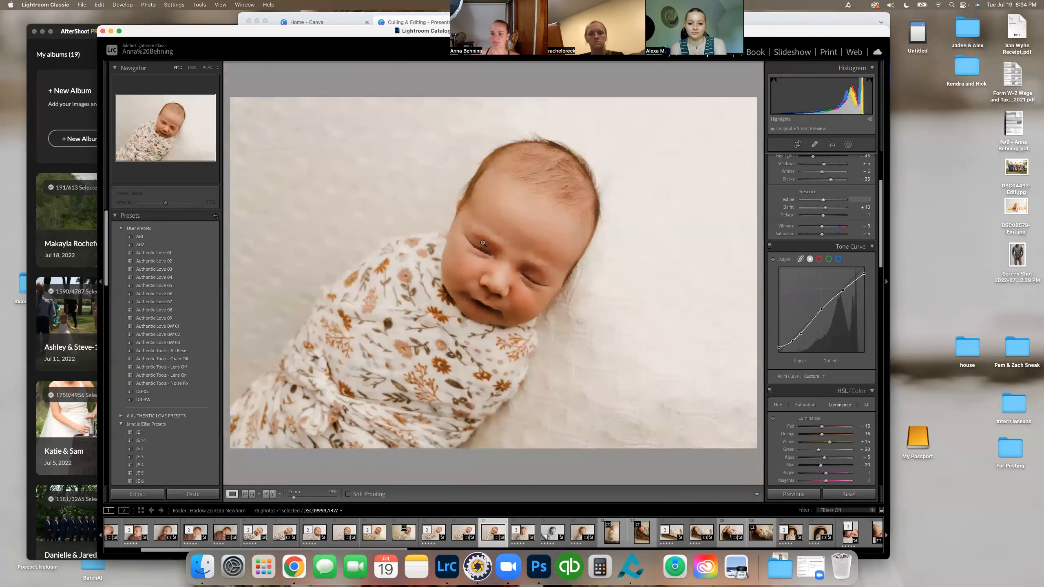
left_click(832, 145)
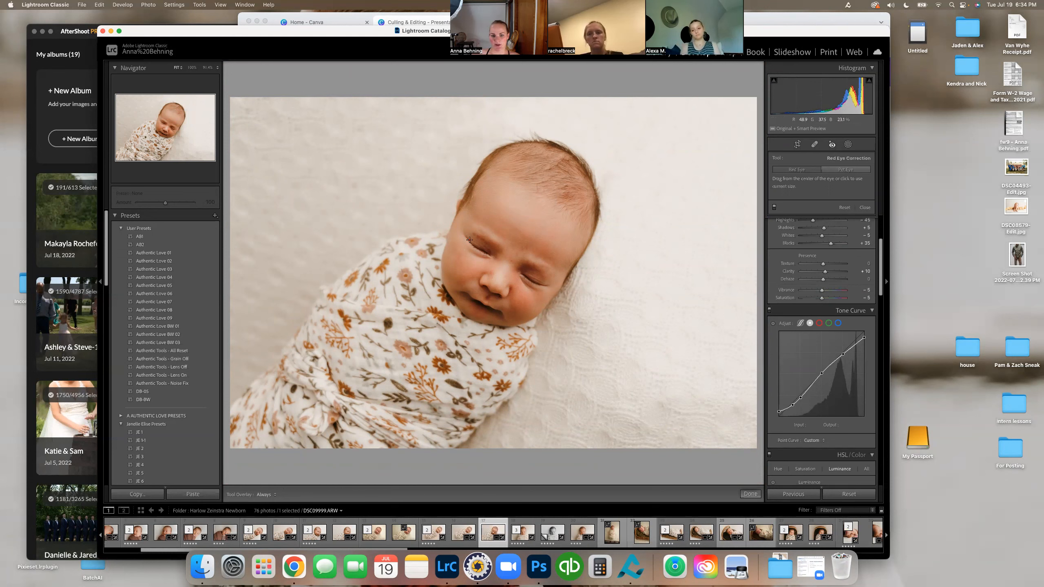
left_click(832, 145)
Step: Mask the baby with Select Subject, try a slight exposure adjustment on it, and delete the mask
left_click(848, 145)
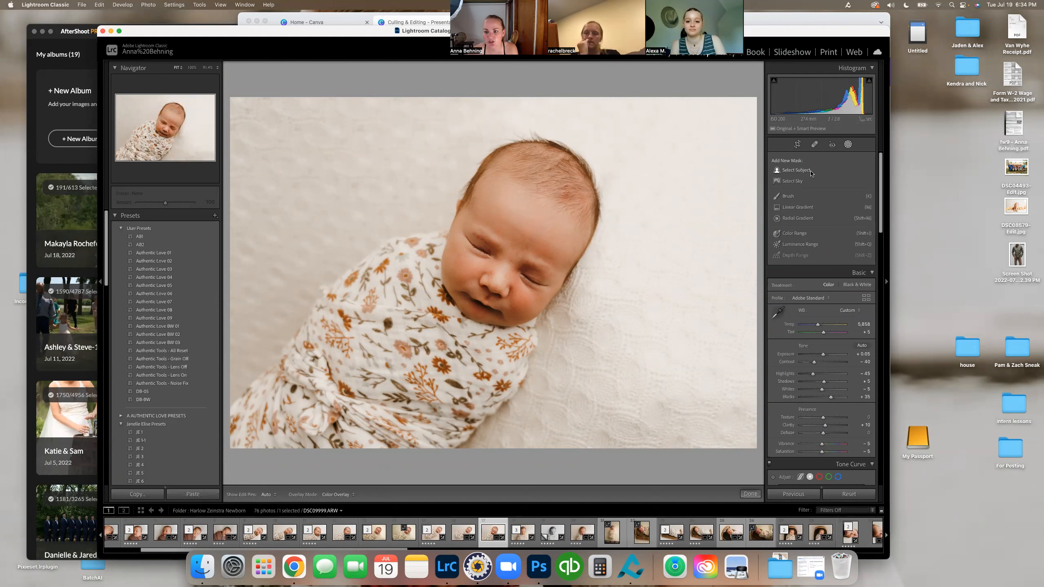
left_click(811, 173)
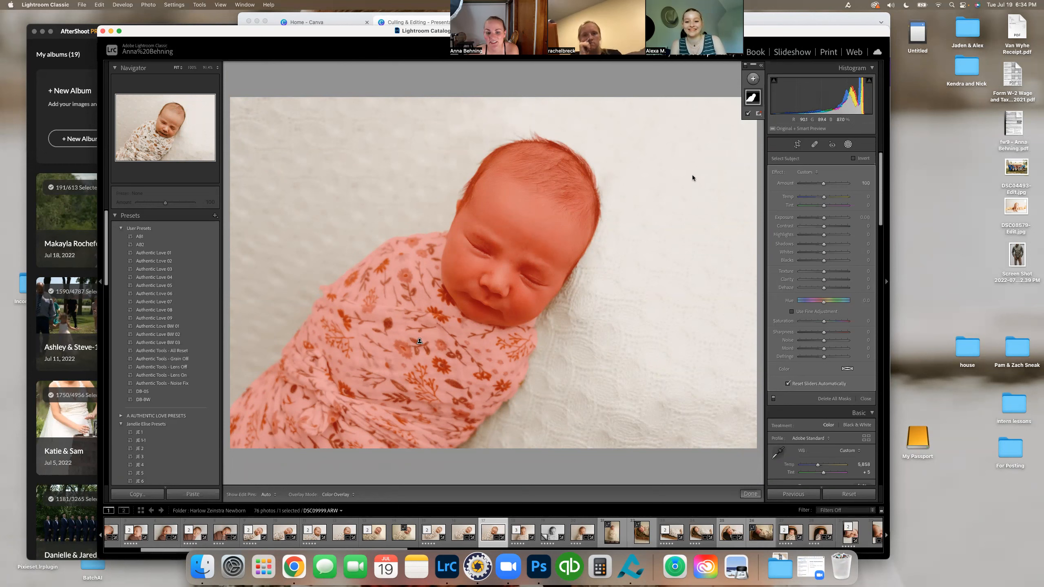
left_click_drag(824, 221, 824, 226)
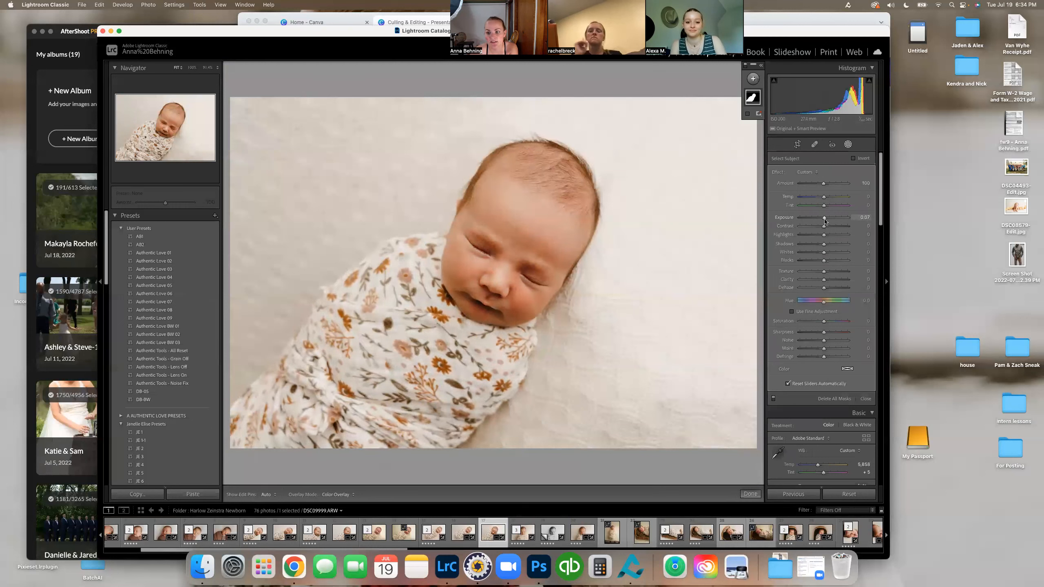
left_click(848, 145)
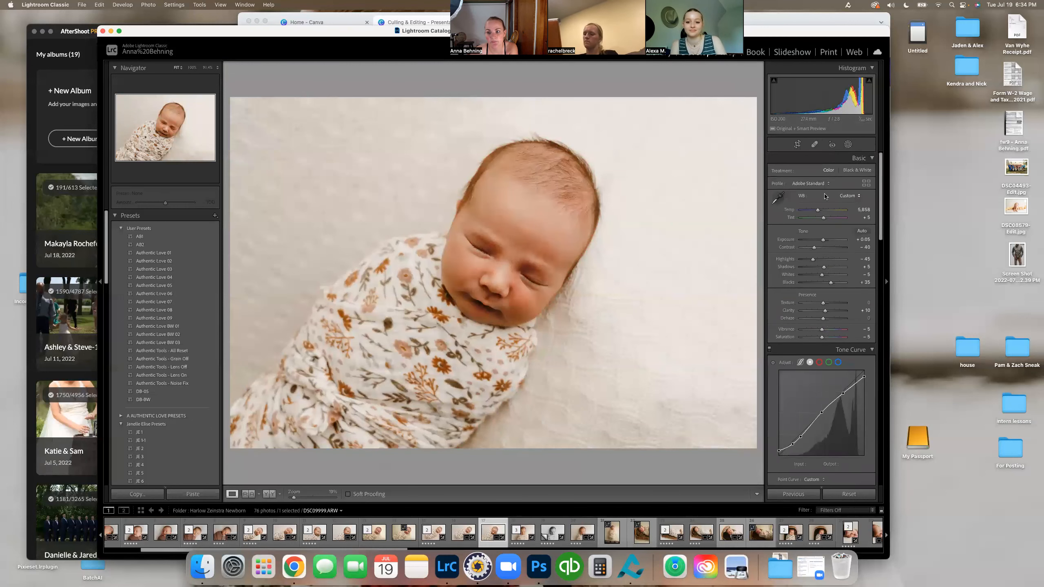
left_click(848, 145)
right_click(755, 98)
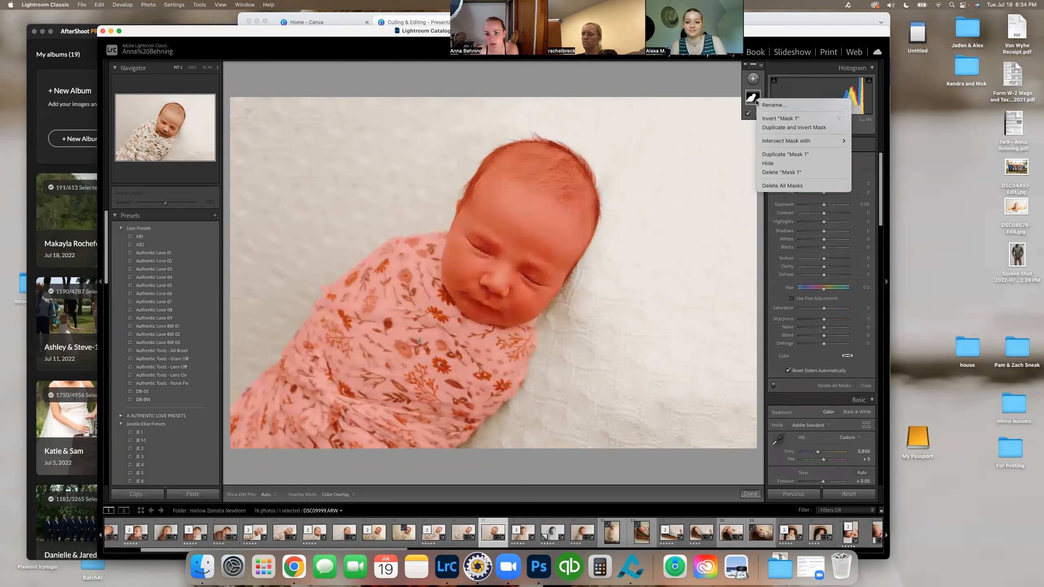
left_click(806, 172)
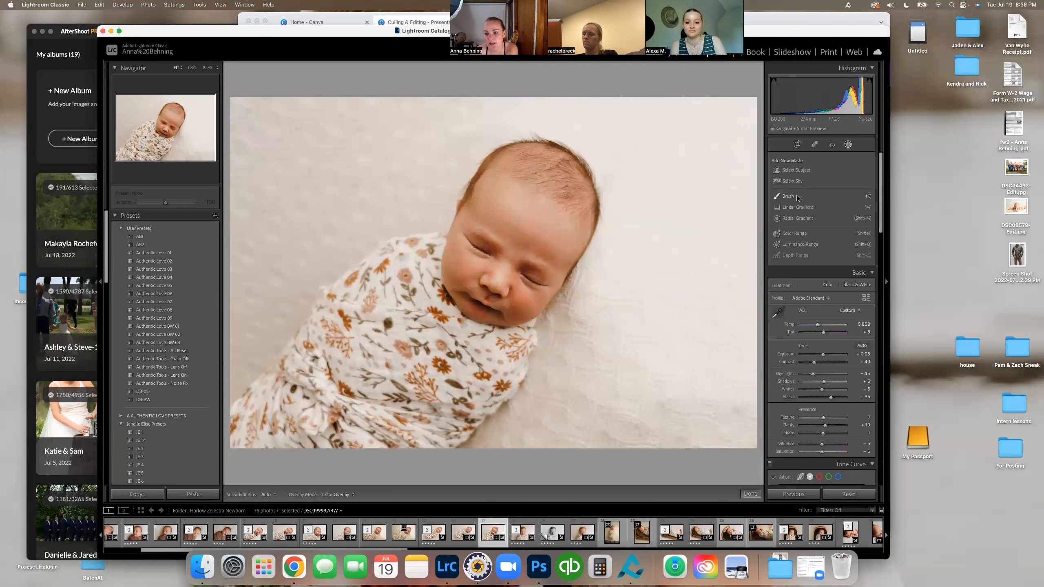
Step: Brush a mask over both of the baby's eyelids, try a slight exposure adjustment, and delete the mask
left_click(788, 196)
left_click_drag(485, 250, 467, 234)
left_click_drag(522, 265, 555, 286)
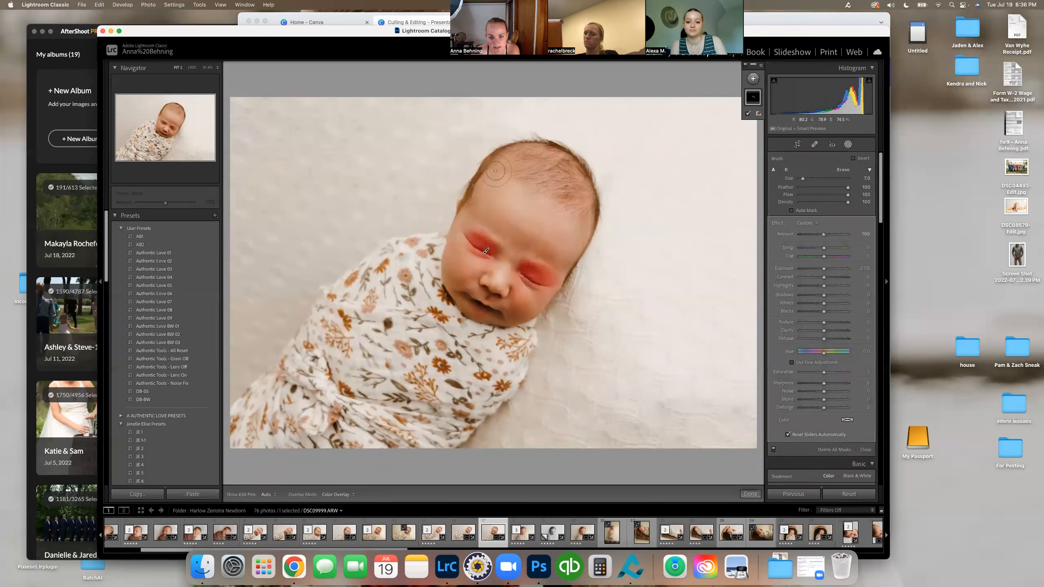
left_click_drag(824, 268, 826, 270)
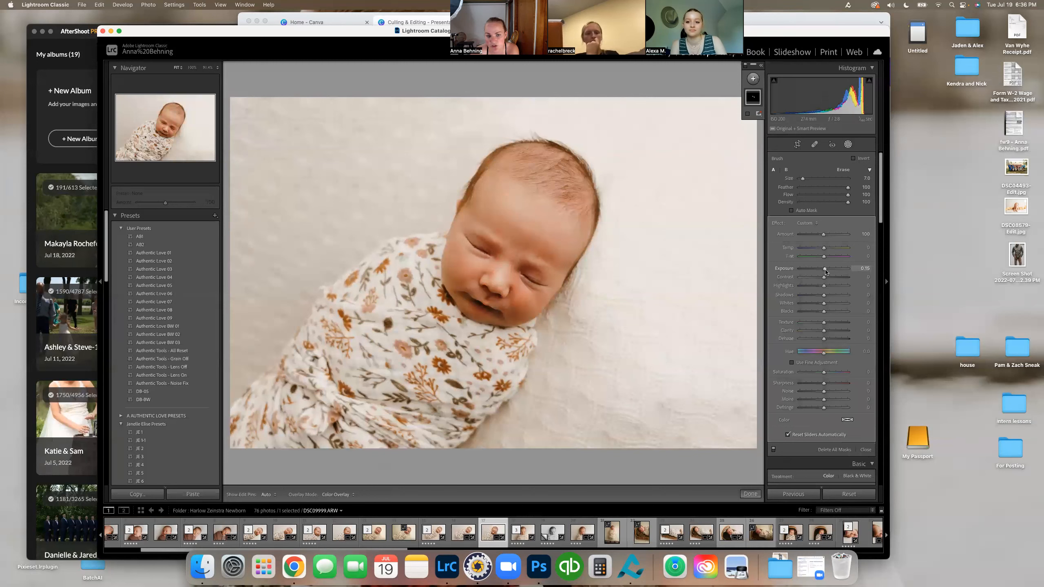
left_click(748, 113)
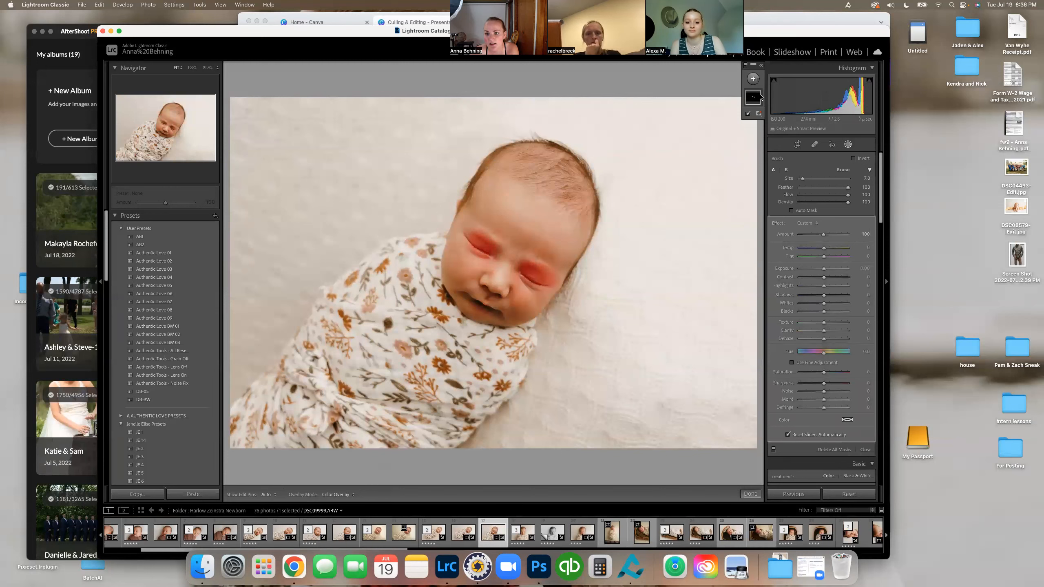
right_click(756, 96)
left_click(775, 169)
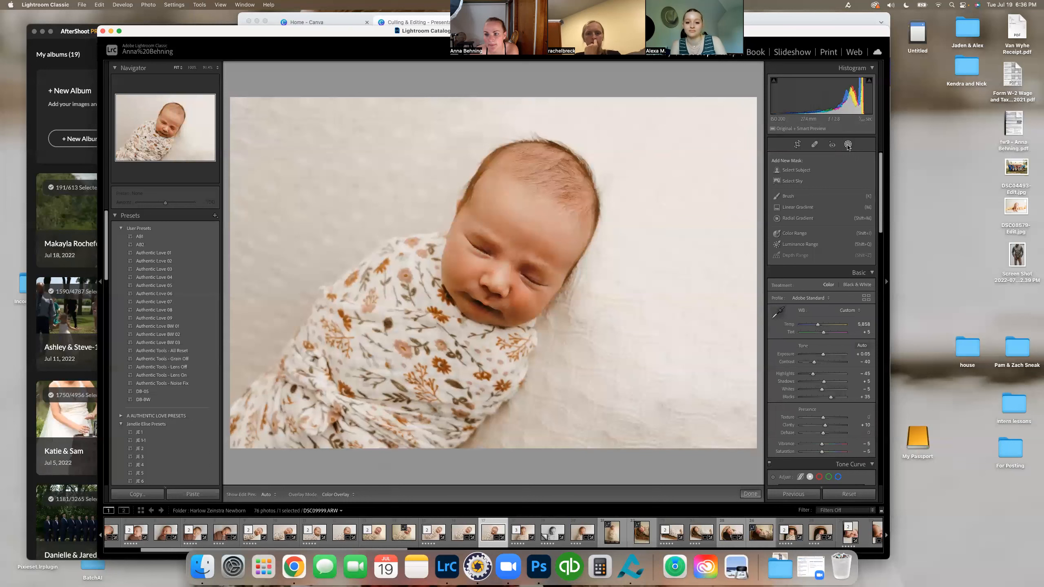
Step: Add a linear gradient mask from the photo's left edge across the baby and raise its exposure to brighten that side
left_click(848, 145)
left_click(847, 145)
left_click(796, 211)
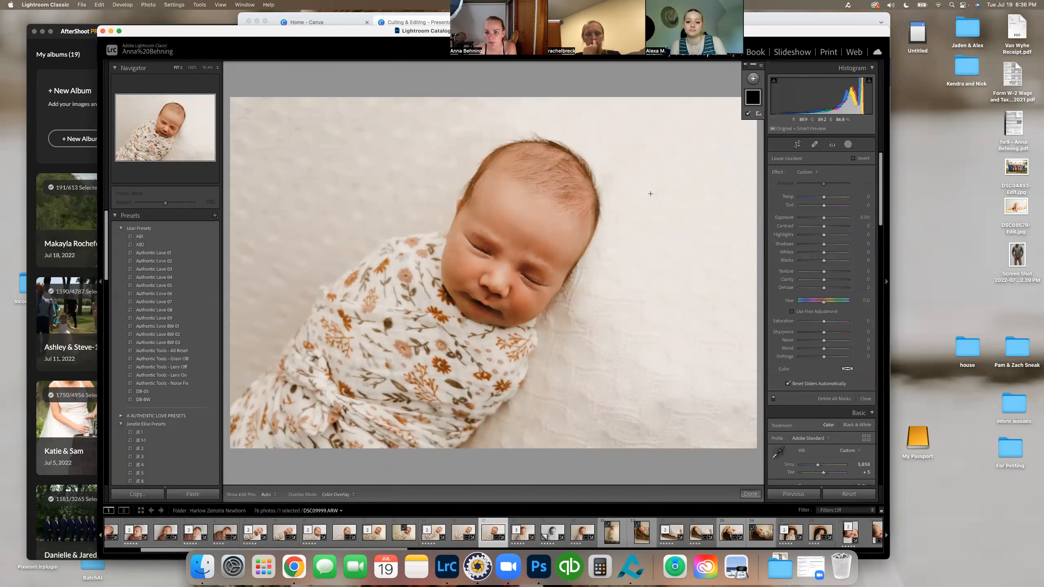
left_click_drag(232, 224, 579, 310)
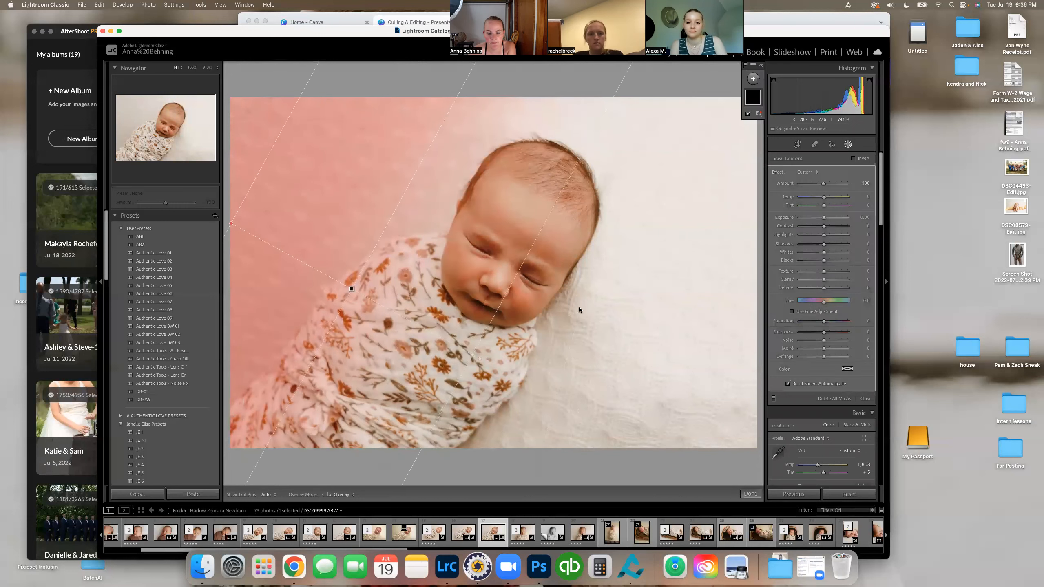
left_click_drag(824, 217, 828, 218)
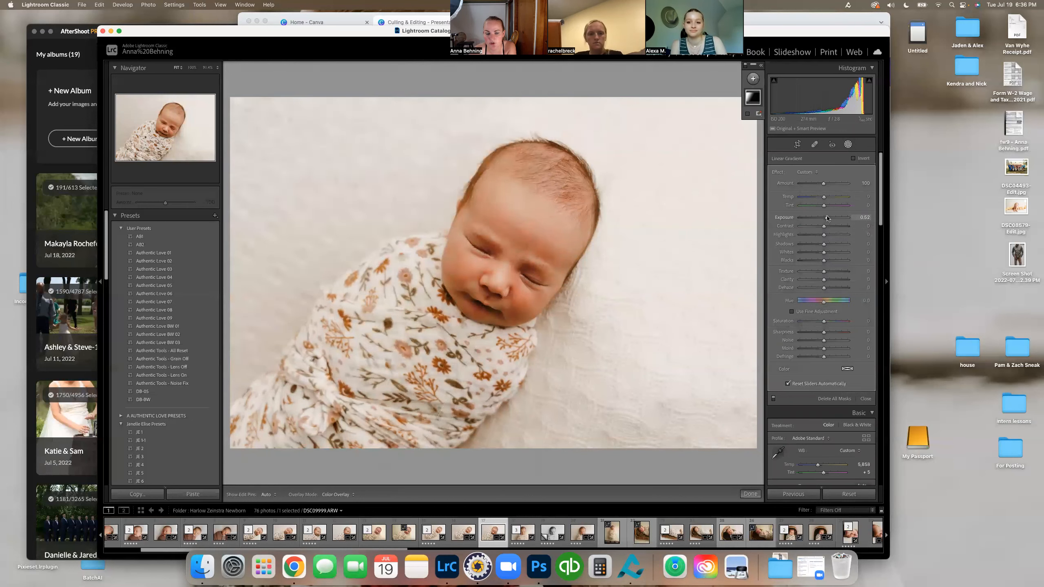
mouse_move(827, 218)
left_mouse_down()
mouse_move(845, 222)
mouse_move(815, 223)
mouse_move(842, 224)
mouse_move(831, 226)
left_mouse_up()
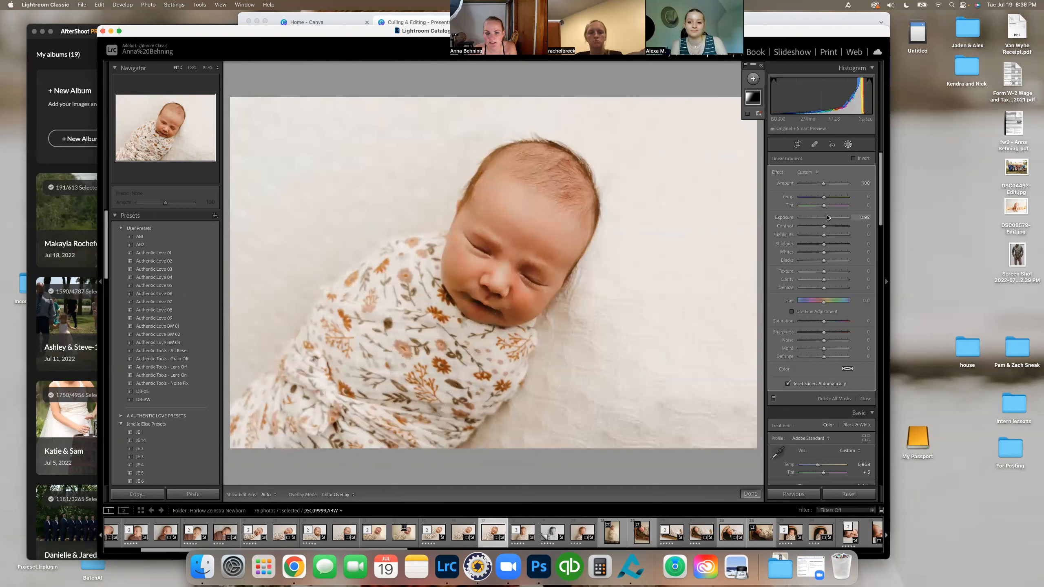
left_click(848, 144)
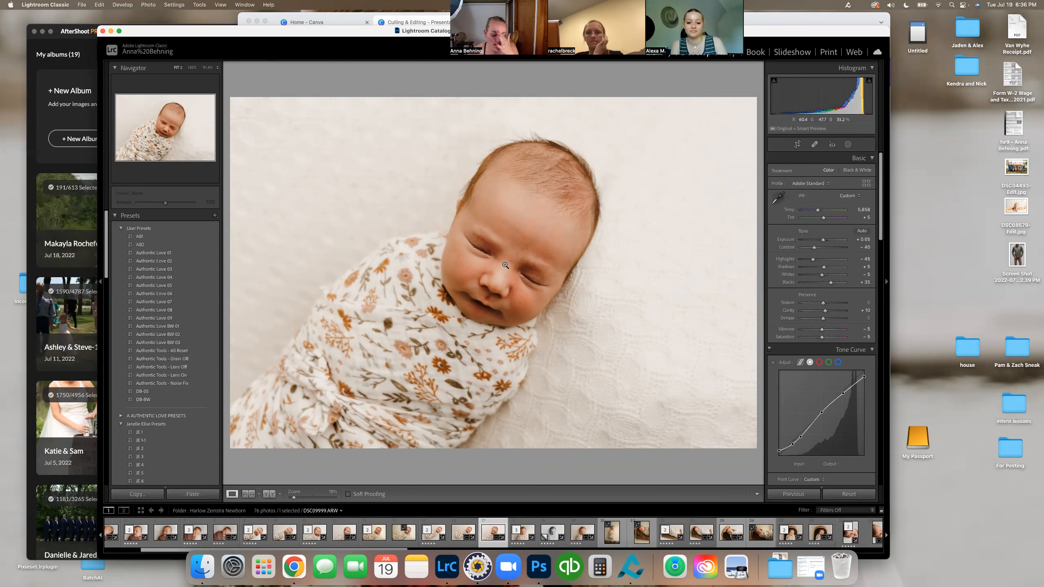
Step: Apply the AB1 preset to DSC00039.ARW and set its white balance by sampling the blanket above the baby
left_click(605, 542)
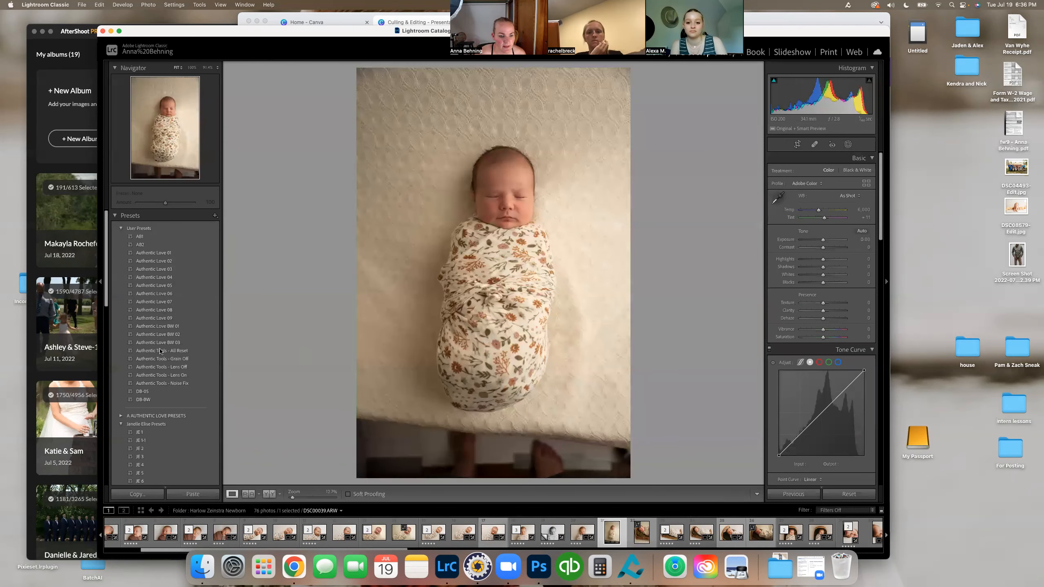
left_click(144, 237)
left_click(778, 198)
left_click(473, 117)
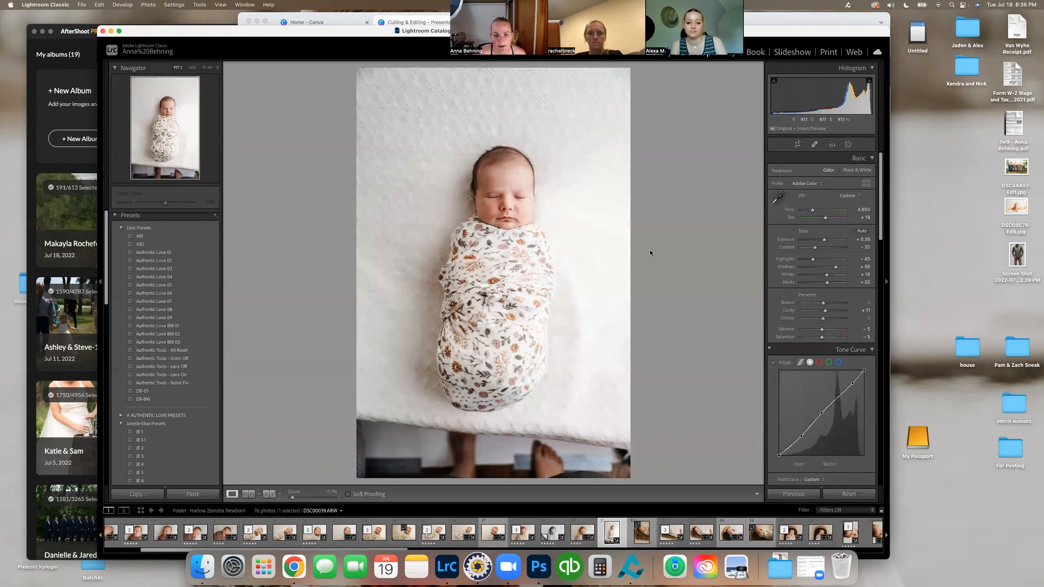
Step: Straighten DSC00039.ARW to an angle of about -3.50, crop out the feet below the blanket, and apply the crop
left_click(796, 144)
left_click(858, 187)
left_click_drag(404, 422, 399, 413)
left_click_drag(824, 195, 822, 195)
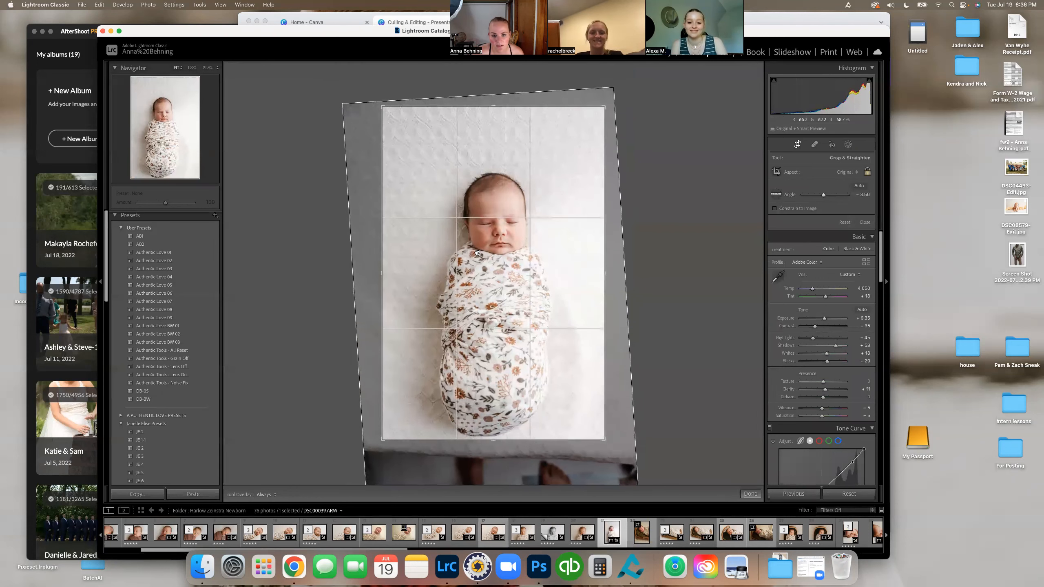
left_click(865, 222)
Step: Set the temperature to 5,393 and the exposure to +0.05, and check the lens profile corrections
left_click_drag(813, 210, 824, 241)
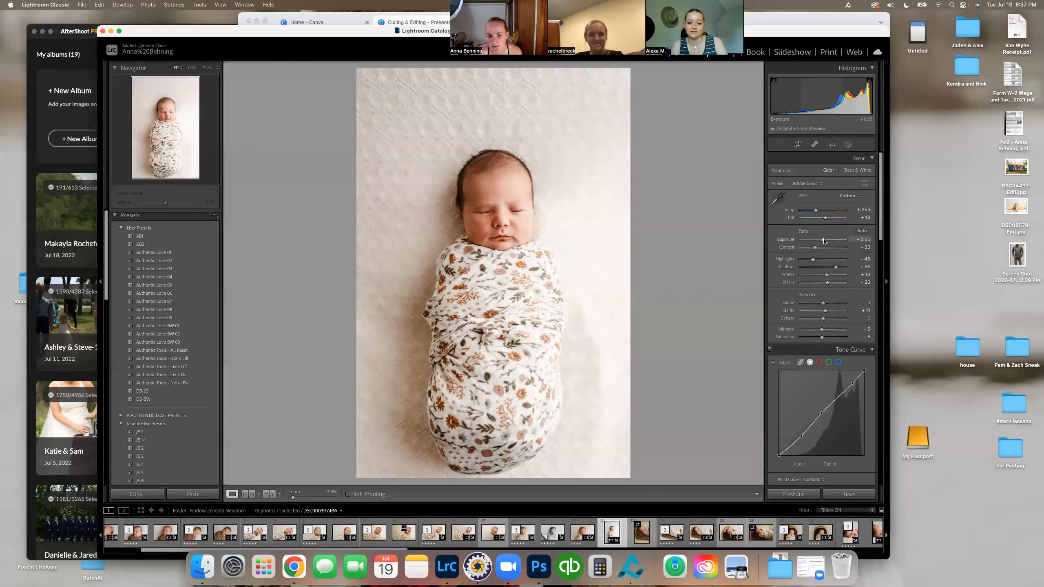
scroll(828, 255, "down", 10)
scroll(829, 257, "down", 6)
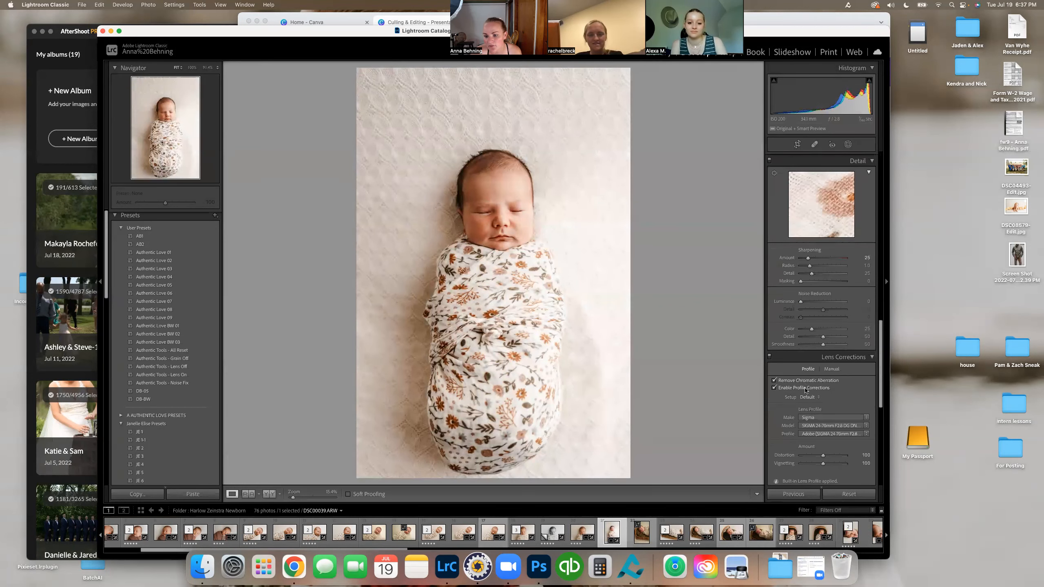
scroll(806, 389, "up", 5)
scroll(818, 329, "down", 3)
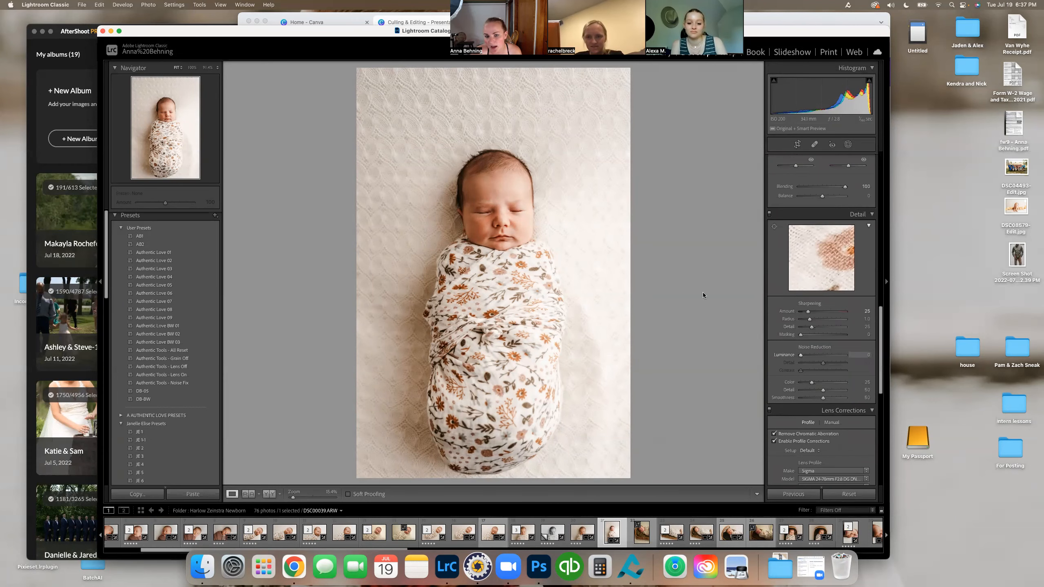
Step: Raise the luminance noise reduction and set the tint to +13
left_click(517, 214)
left_click(741, 315)
left_click_drag(801, 355, 807, 353)
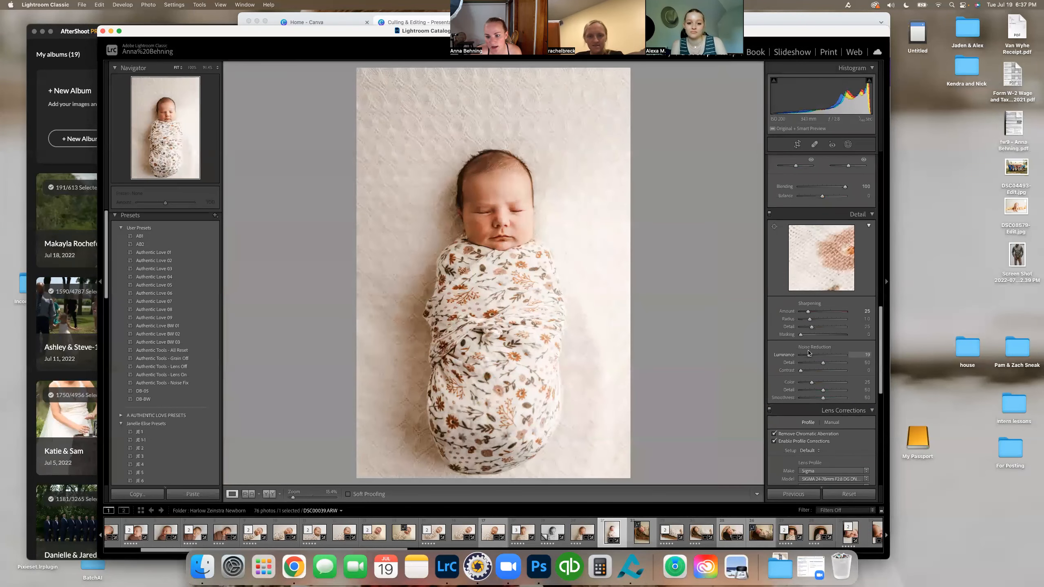
scroll(808, 353, "up", 10)
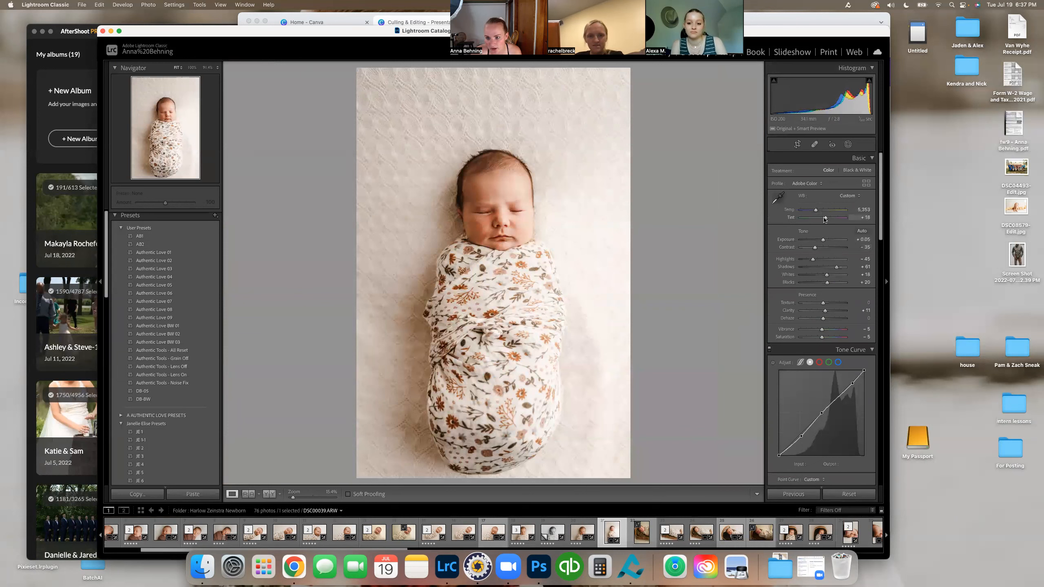
left_click_drag(825, 219, 823, 219)
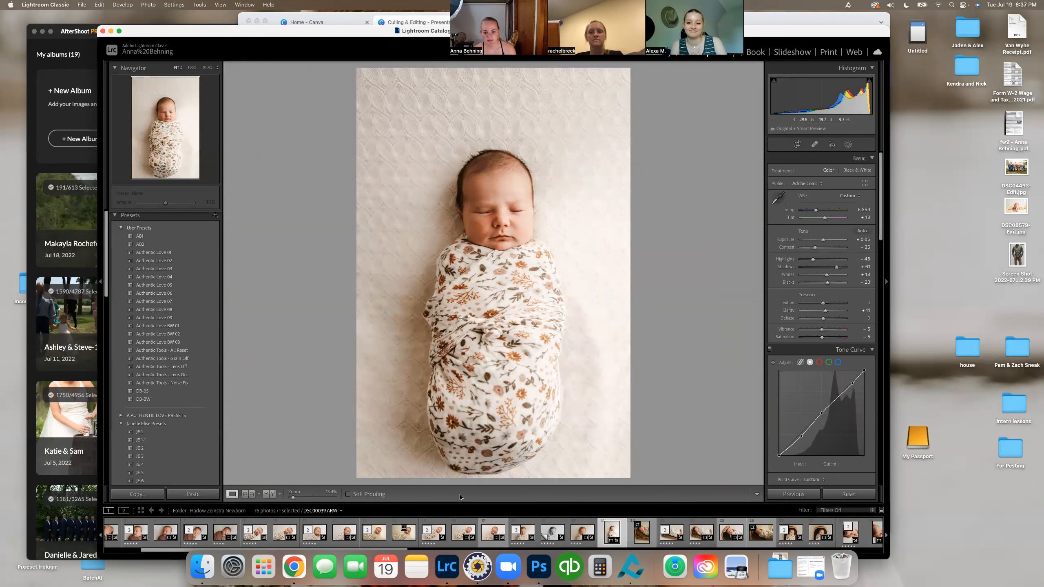
Step: Send DSC09999.ARW to Photoshop for editing, rendered using Lightroom, and move the Photoshop window so it is fully accessible
left_click(497, 534)
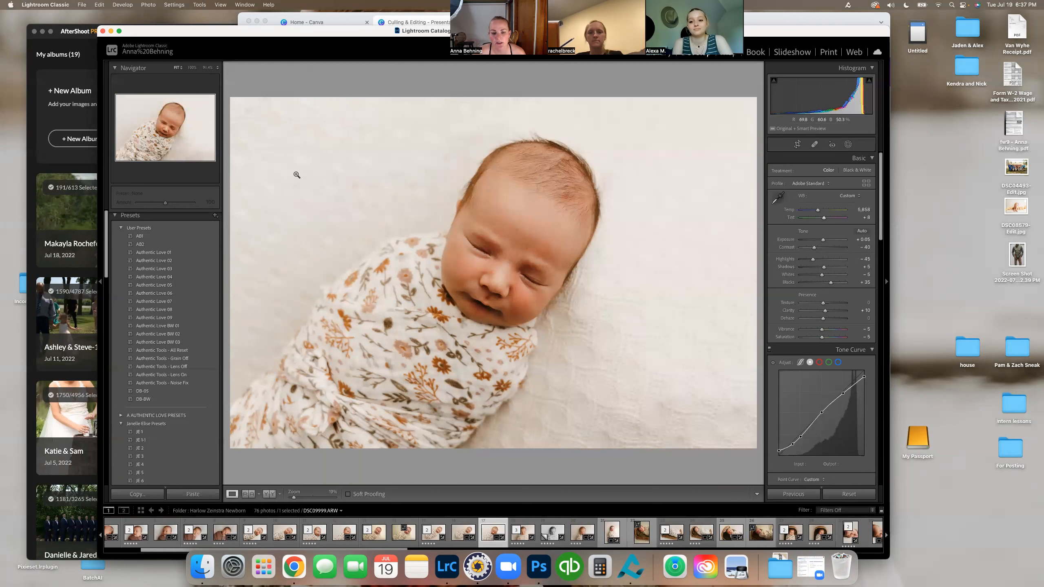
right_click(475, 210)
right_click(512, 172)
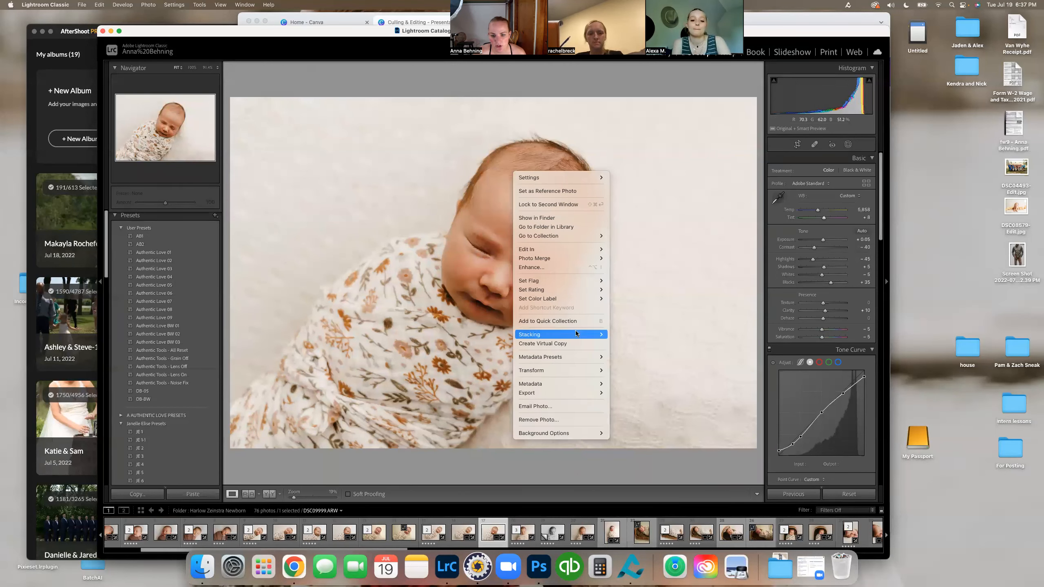
mouse_move(597, 249)
left_click(634, 248)
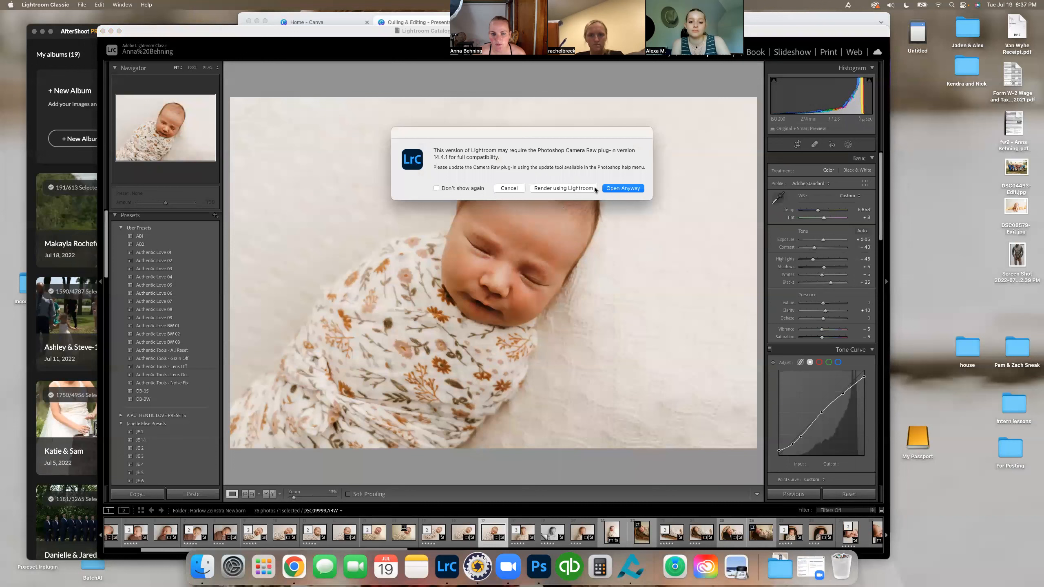
left_click(571, 189)
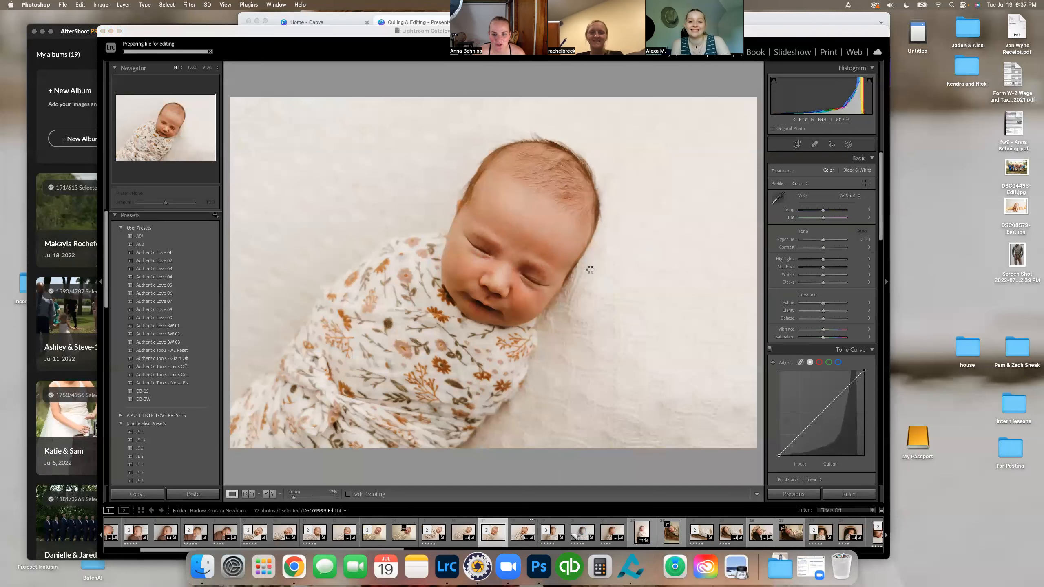
left_click(593, 325)
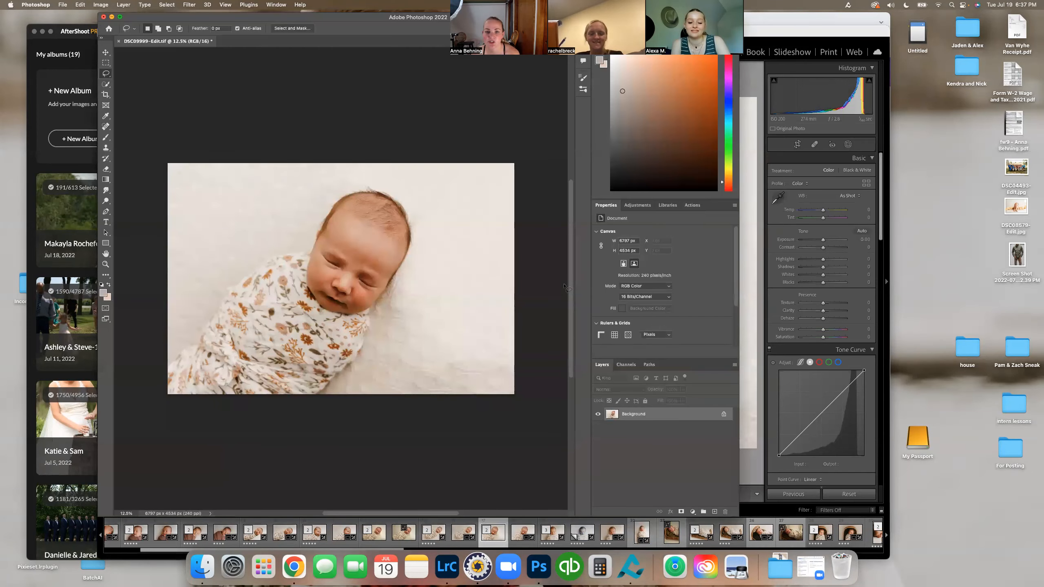
mouse_move(383, 18)
left_mouse_down()
mouse_move(542, 19)
mouse_move(603, 65)
mouse_move(541, 37)
left_mouse_up()
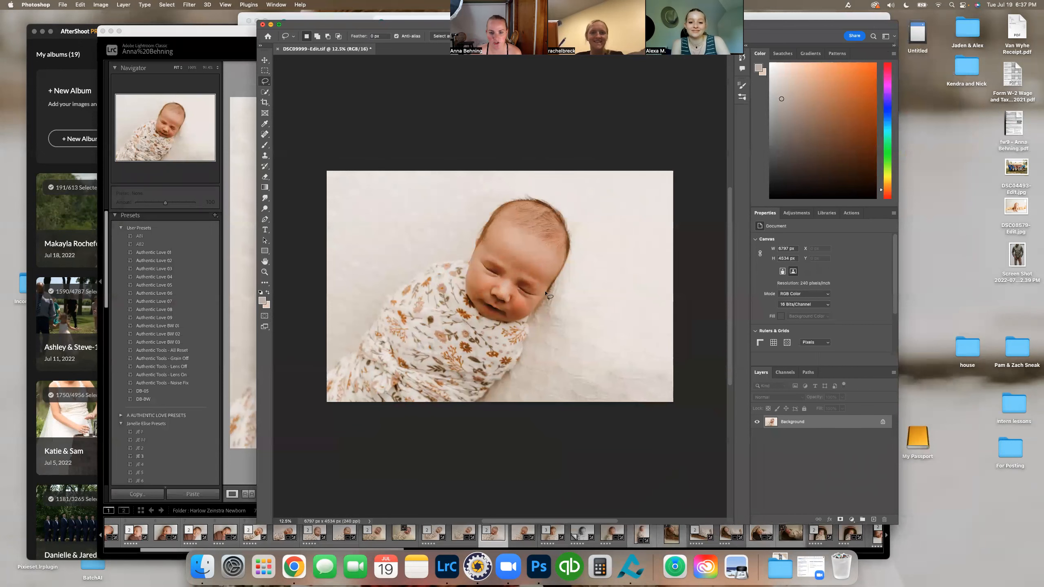
left_click_drag(316, 24, 310, 24)
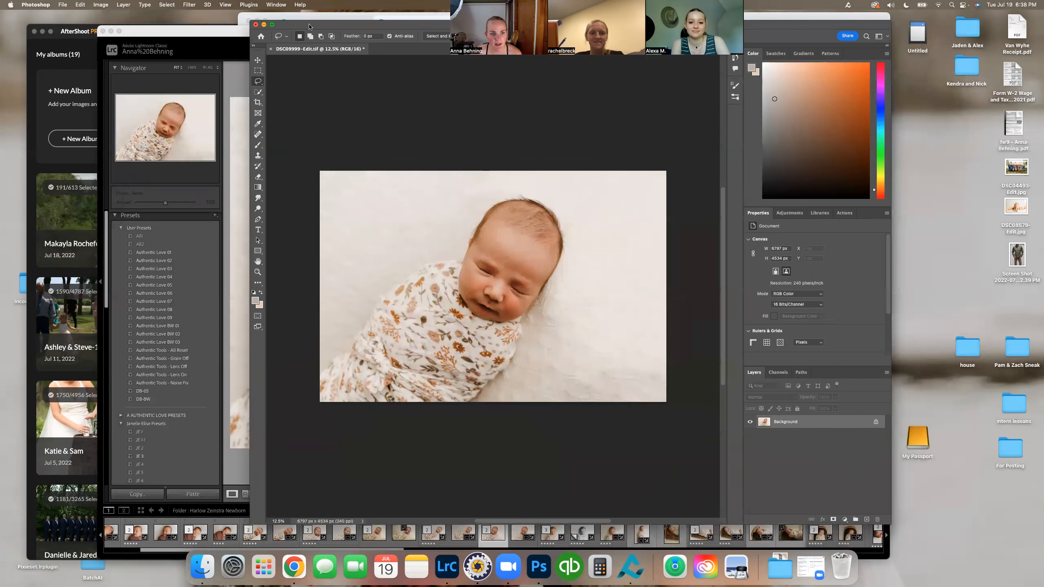
Step: Set the Spot Healing Brush size to 38 px and heal the blemish at the bridge of the baby's nose
key("z")
left_click(509, 261)
left_click(510, 251)
left_click(512, 249)
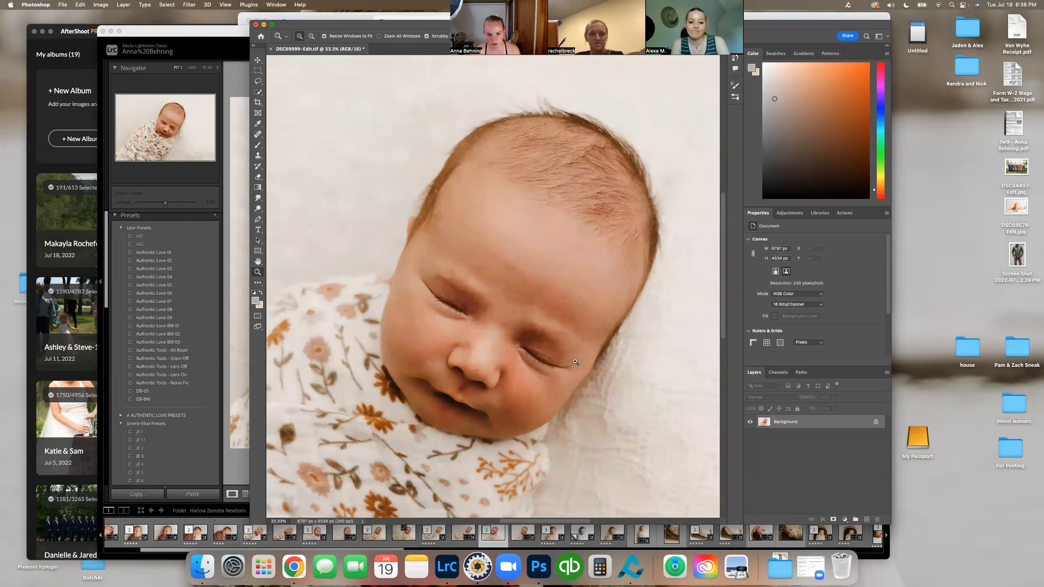
mouse_move(522, 286)
left_mouse_down()
mouse_move(516, 294)
mouse_move(501, 282)
left_mouse_up()
left_click(516, 294)
mouse_move(506, 340)
left_mouse_down()
mouse_move(503, 311)
mouse_move(504, 331)
left_mouse_up()
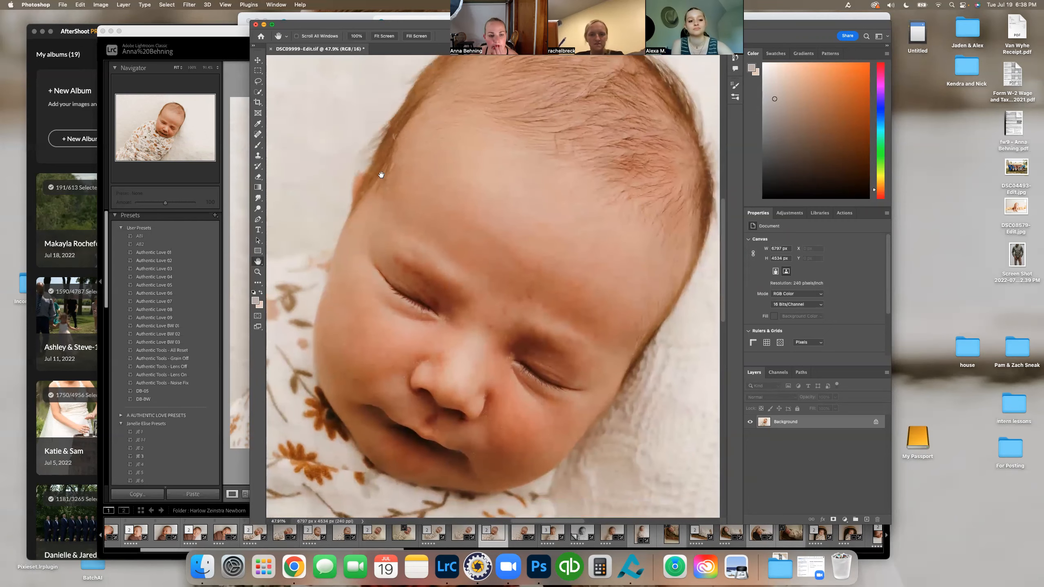
left_click(257, 134)
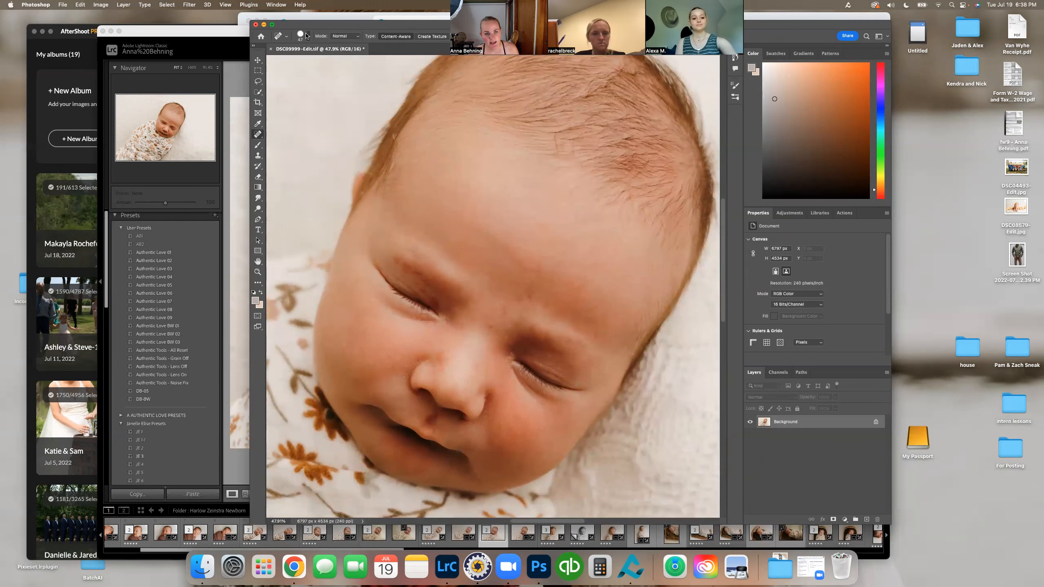
left_click(306, 37)
left_click_drag(282, 58, 277, 58)
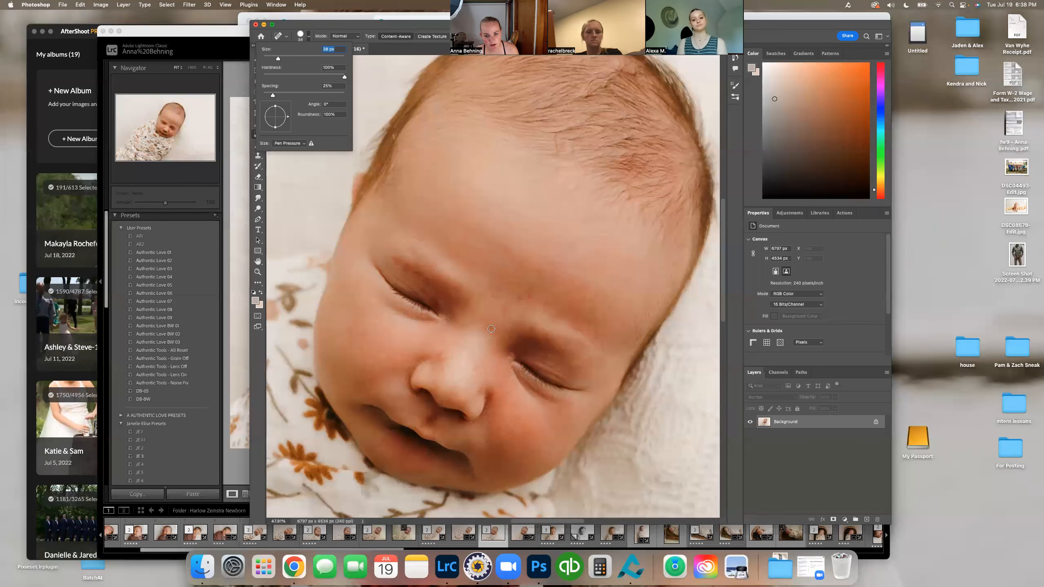
left_click(491, 328)
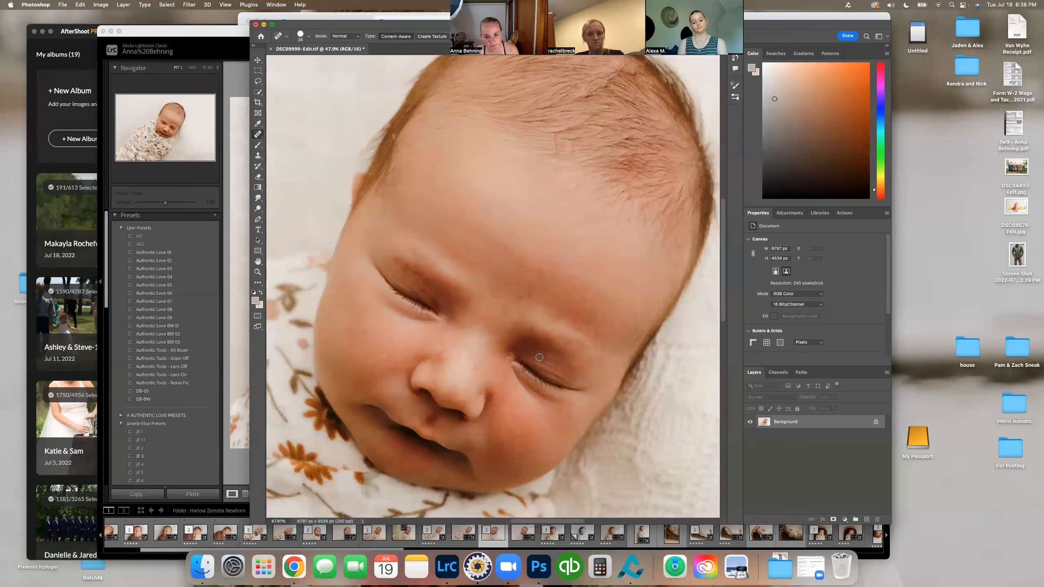
Step: Heal the remaining small blemishes on the baby's forehead, above the brows and near the temple with the Spot Healing Brush
left_click(528, 297)
left_click(500, 302)
left_click(631, 352)
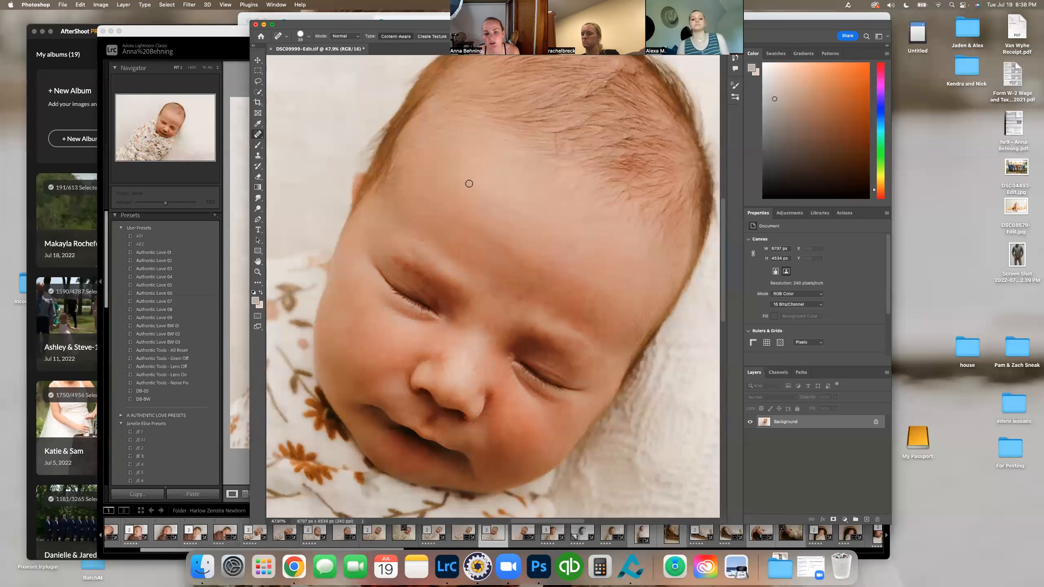
left_click(390, 199)
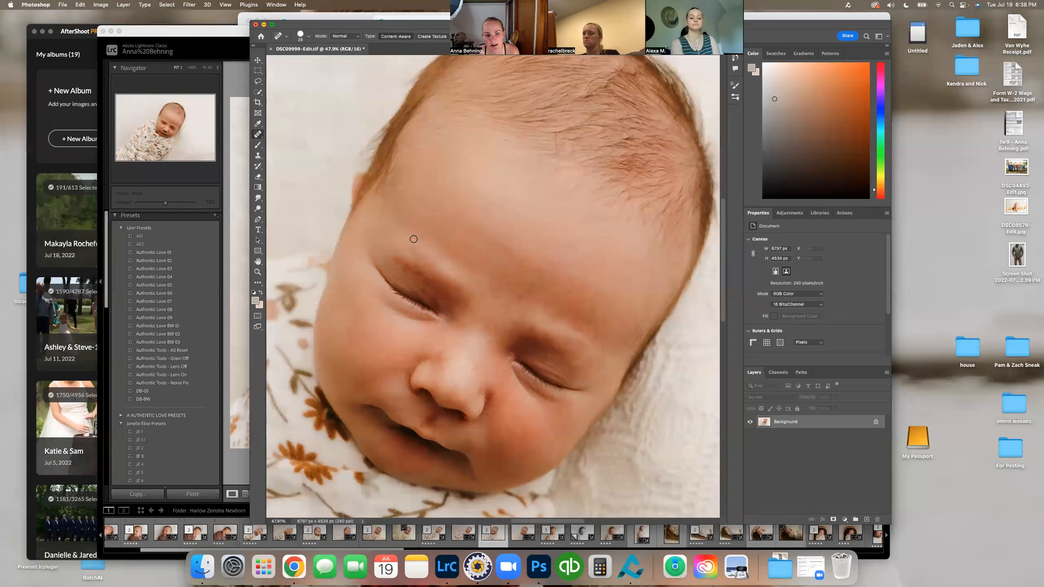
left_click(414, 221)
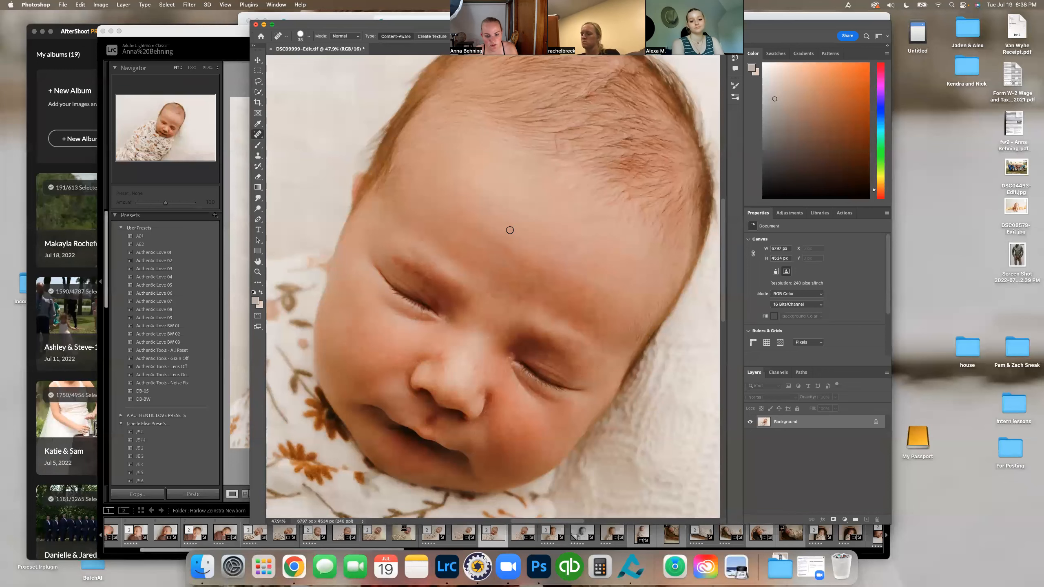
Step: Set up the Clone Stamp for the skin around the mouth with a smaller soft brush and 80% opacity
key("h")
left_click_drag(473, 372, 518, 351)
key("z")
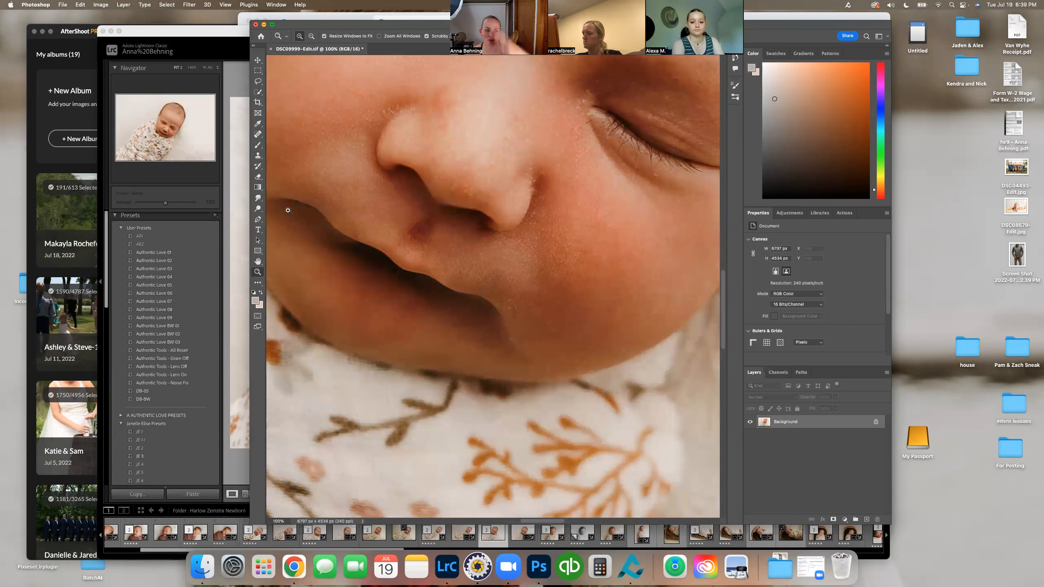
left_click(256, 156)
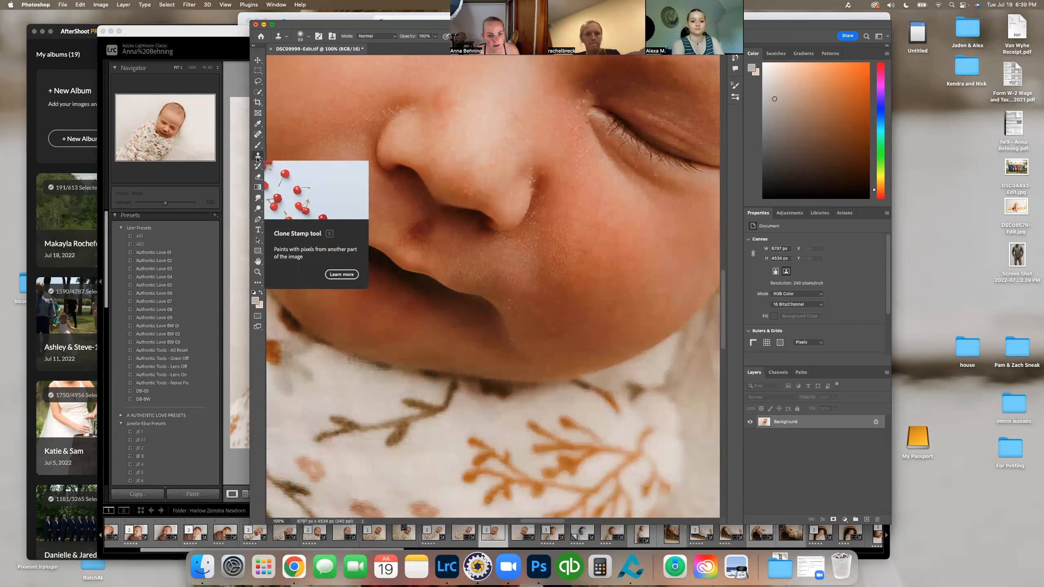
left_click(308, 37)
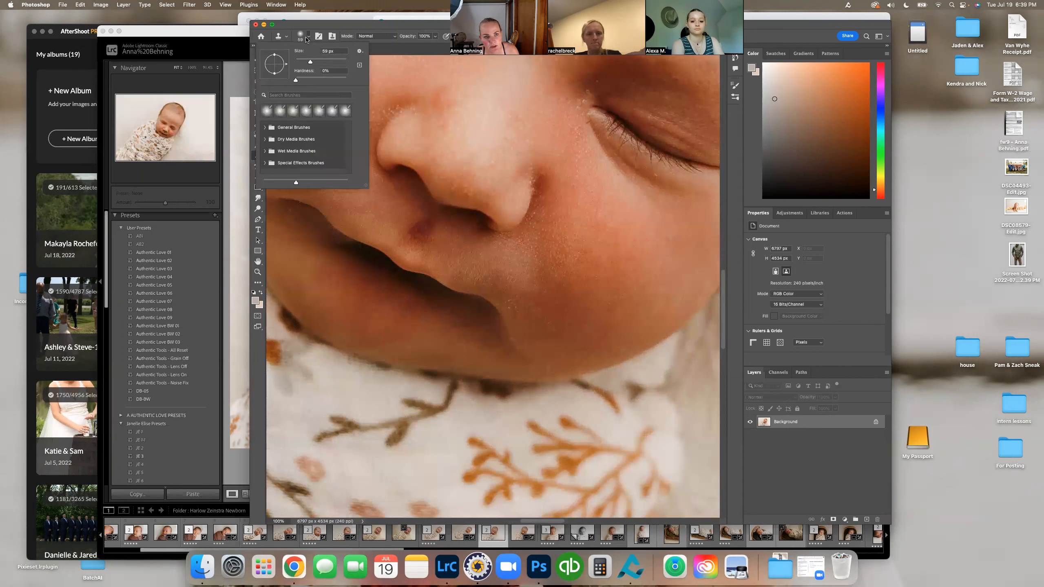
left_click(303, 60)
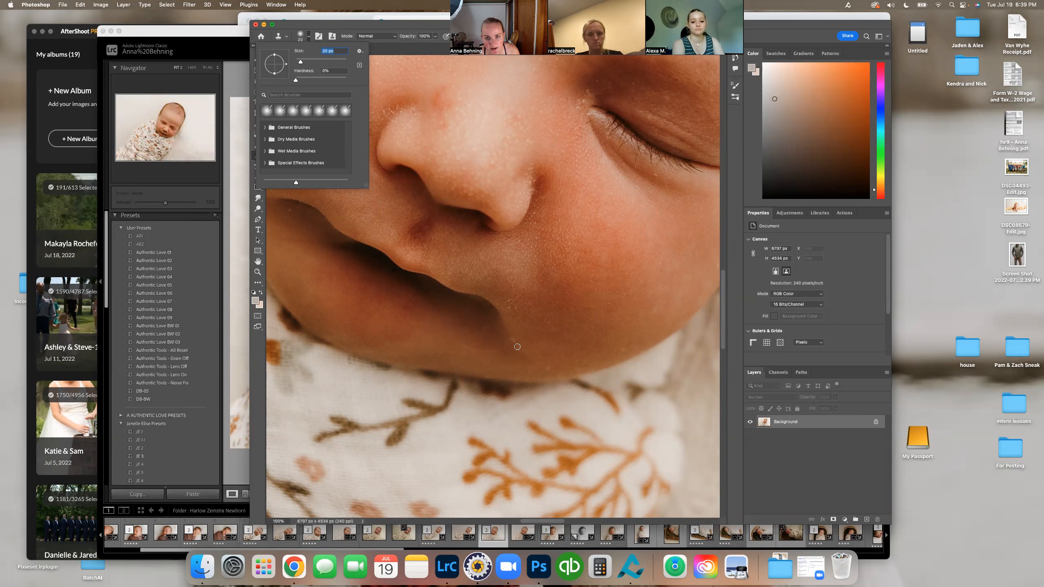
left_click(436, 328, "alt")
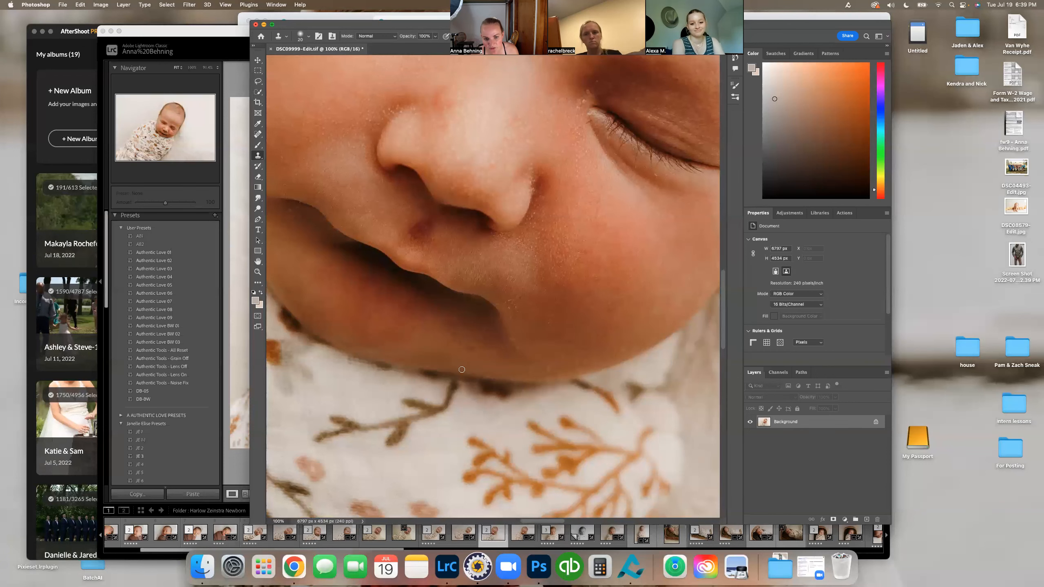
left_click_drag(395, 30, 341, 79)
left_click(380, 84)
left_click_drag(375, 96, 375, 95)
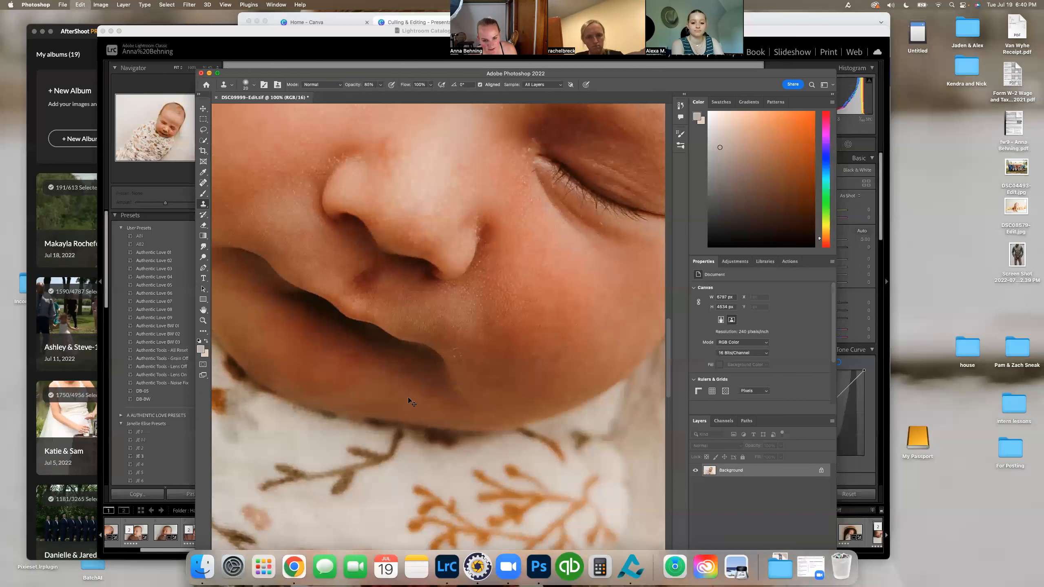
Step: Reduce the Spot Healing Brush to 23 px and heal the skin blemishes on the chin below the mouth
key("j")
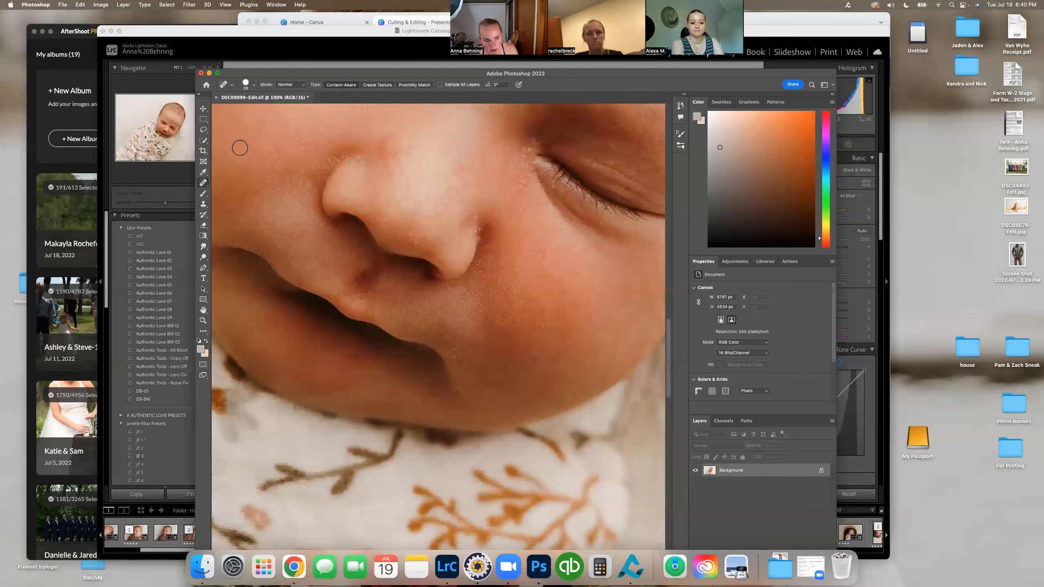
left_click(253, 85)
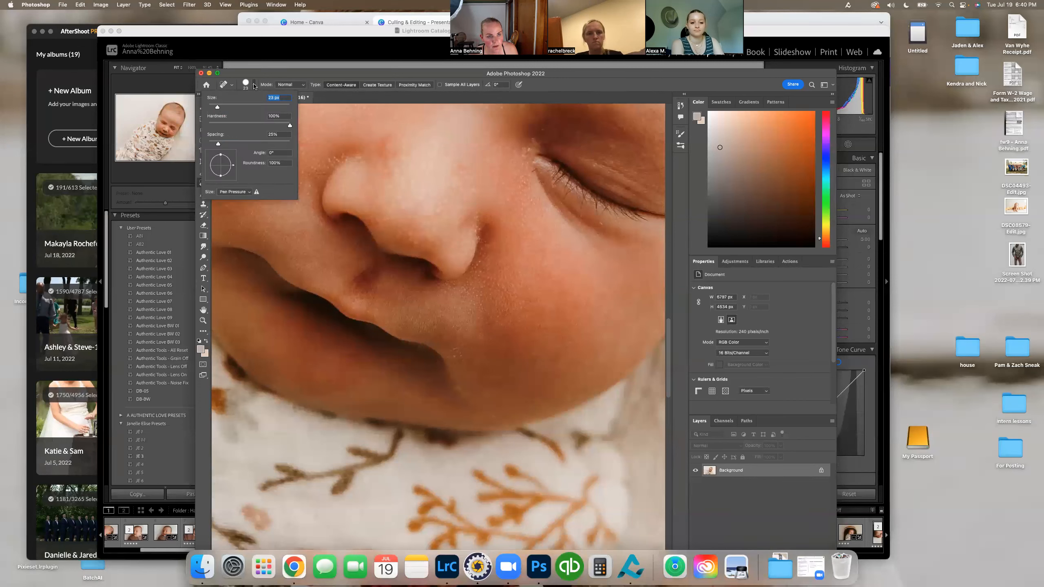
left_click(254, 86)
mouse_move(395, 373)
left_mouse_down()
mouse_move(400, 393)
mouse_move(419, 398)
mouse_move(460, 389)
left_mouse_up()
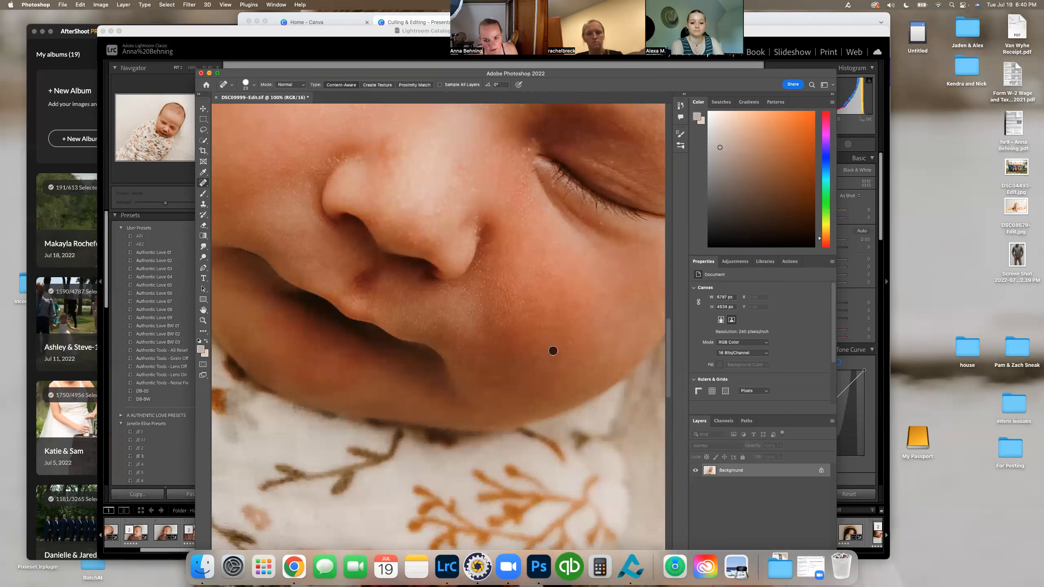
Step: Run the "baby butter : natural" action on the whole photo
key("z")
left_click(451, 87)
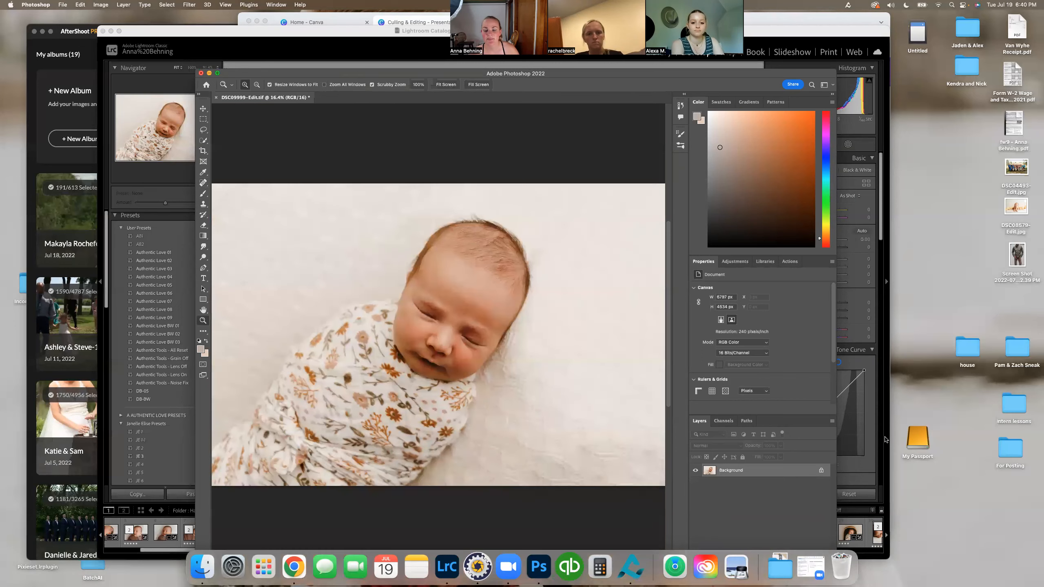
left_click(790, 262)
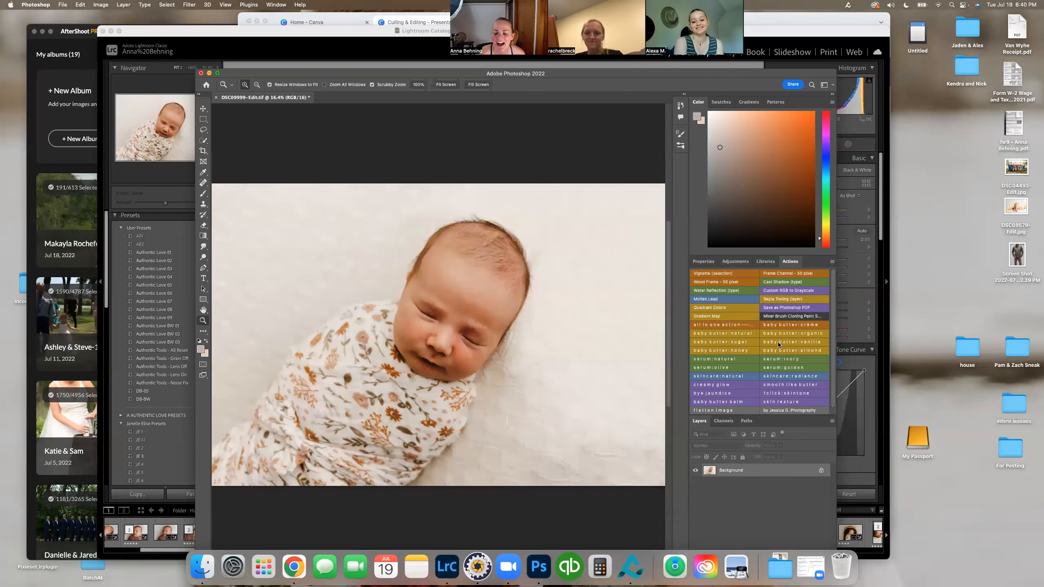
left_click(747, 333)
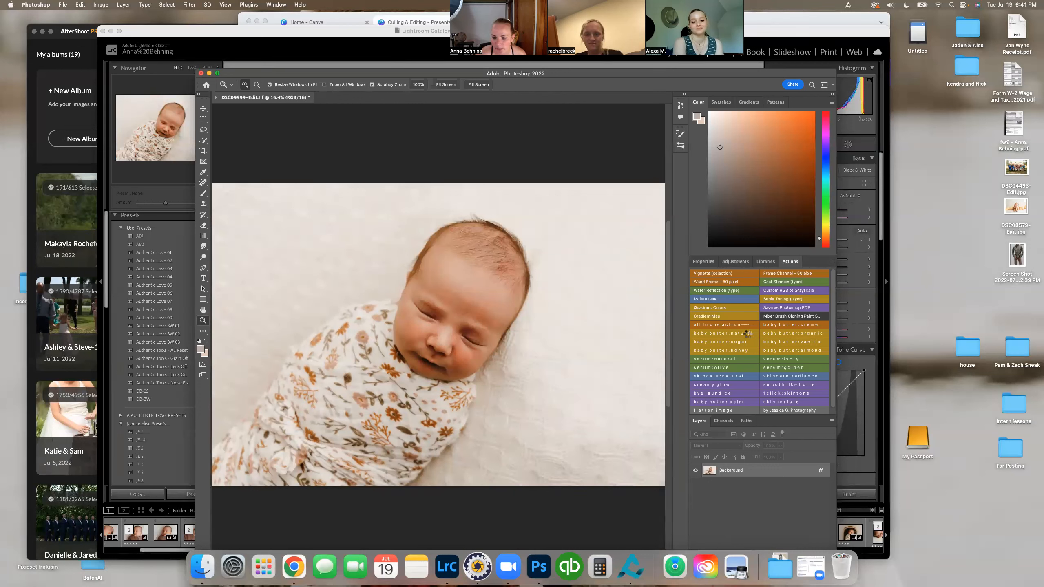
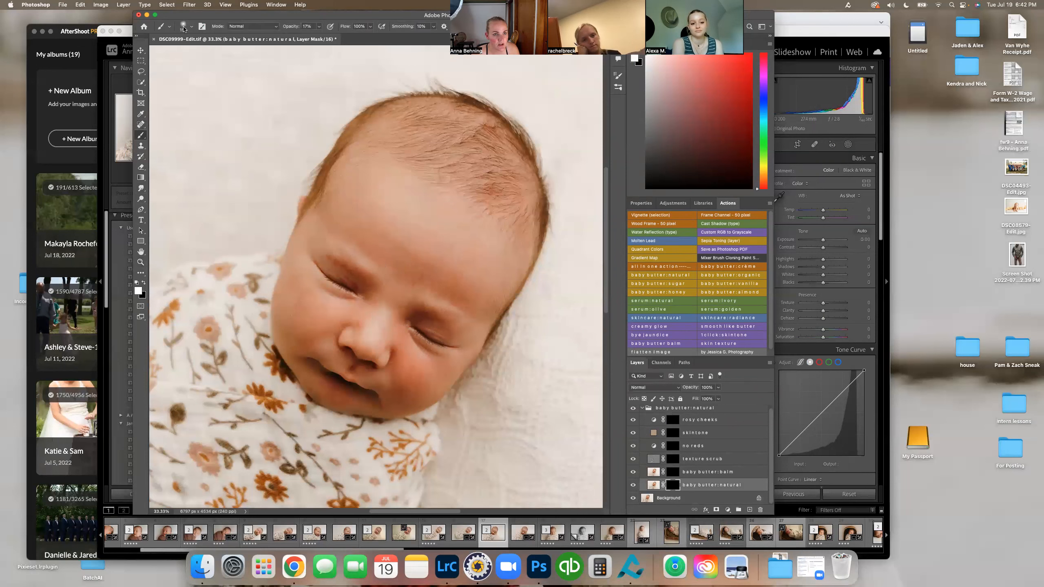
Step: Enlarge the soft brush tip and raise the brush opacity to 100%, and undo the last change
left_click(318, 26)
left_click_drag(319, 36, 336, 36)
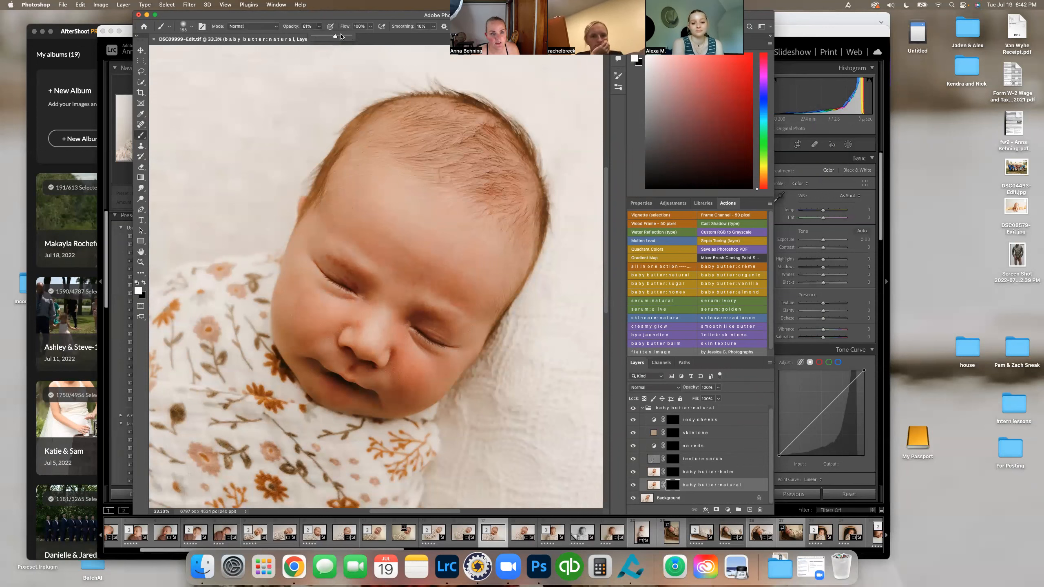
left_click(190, 28)
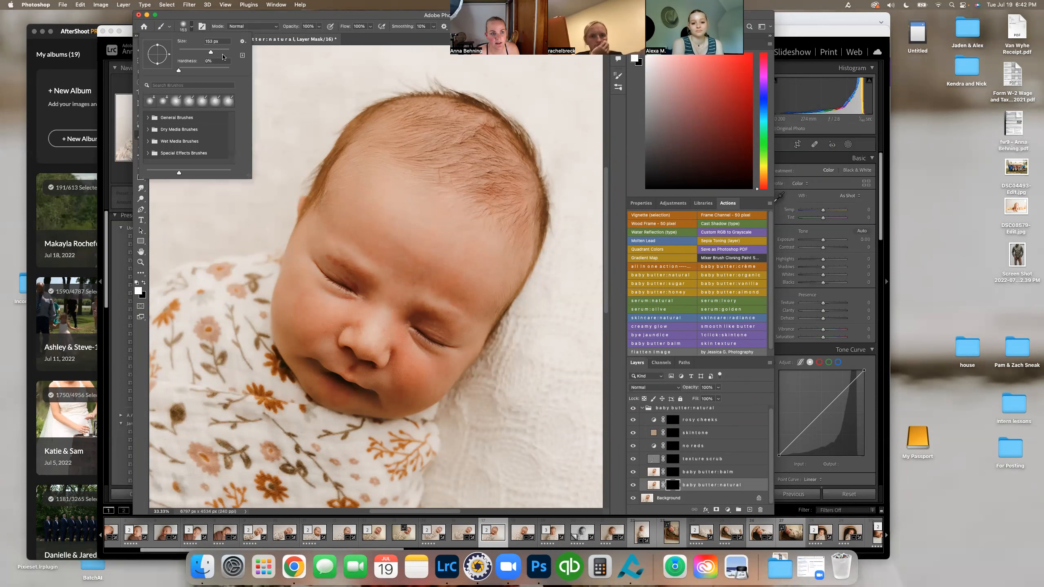
key("Return")
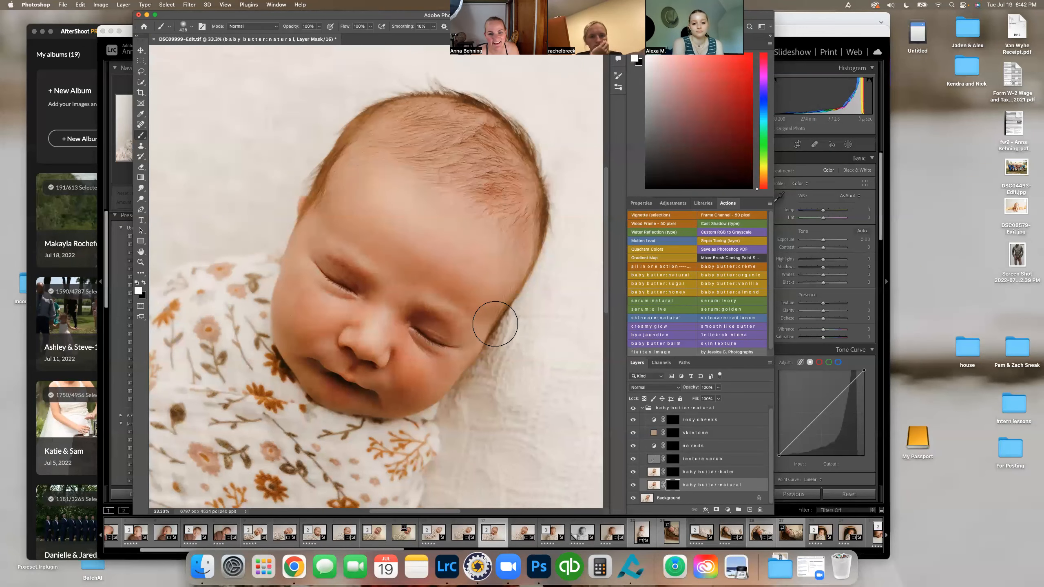
key("super+z")
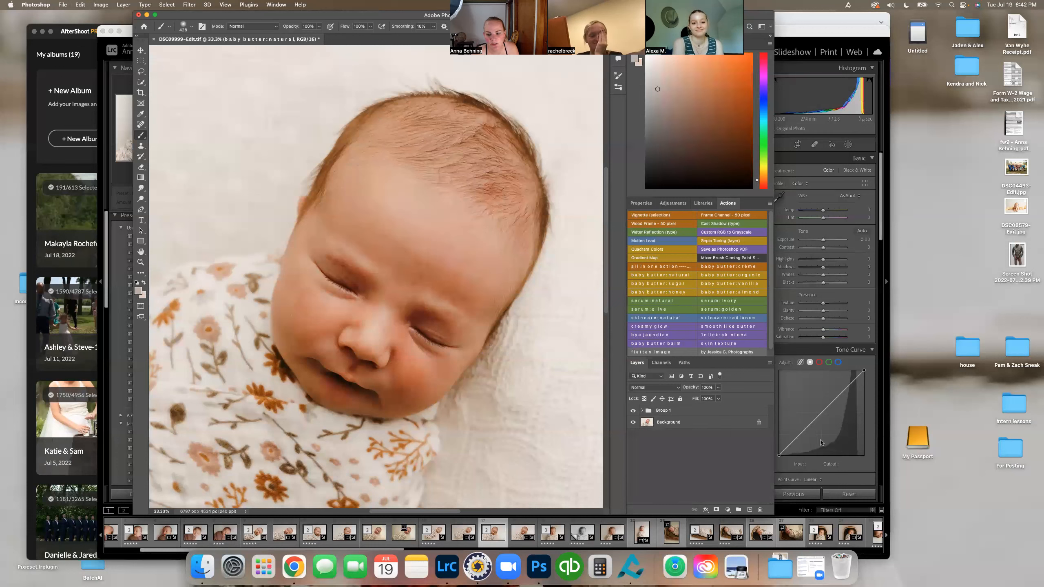
Step: Paint the "baby butter : natural" effect onto the baby's face through its layer mask, using the brush at 60% opacity
left_click(648, 412)
left_click(642, 410)
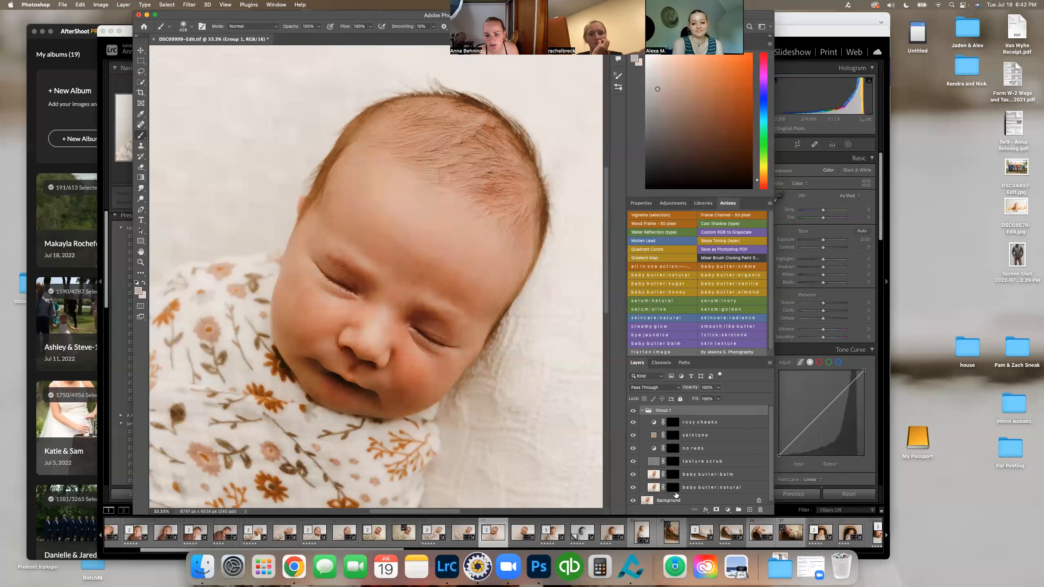
left_click(672, 488)
left_click(319, 26)
left_click_drag(322, 37, 305, 38)
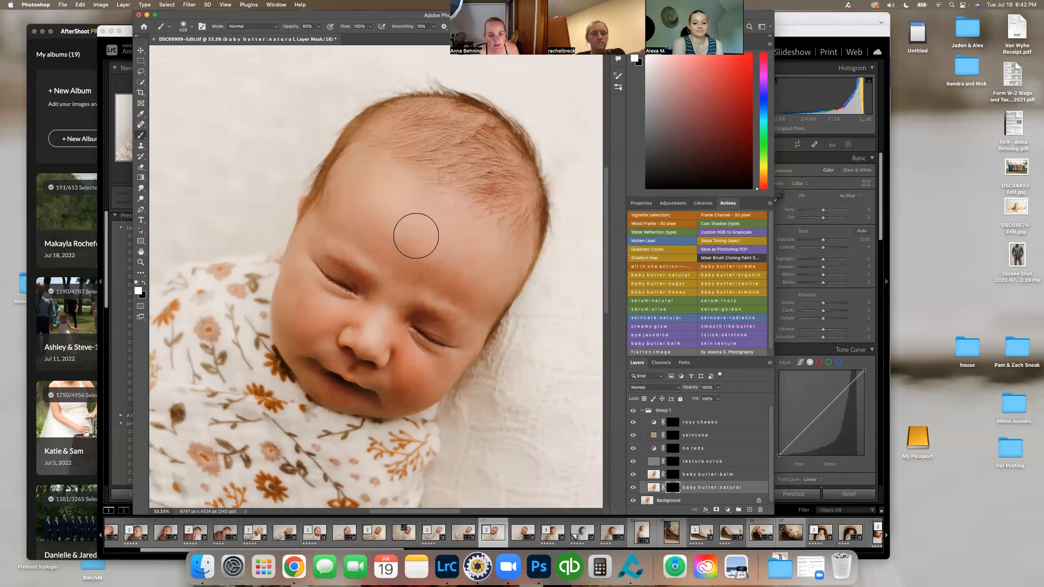
mouse_move(411, 381)
left_mouse_down()
mouse_move(407, 356)
mouse_move(368, 320)
left_mouse_up()
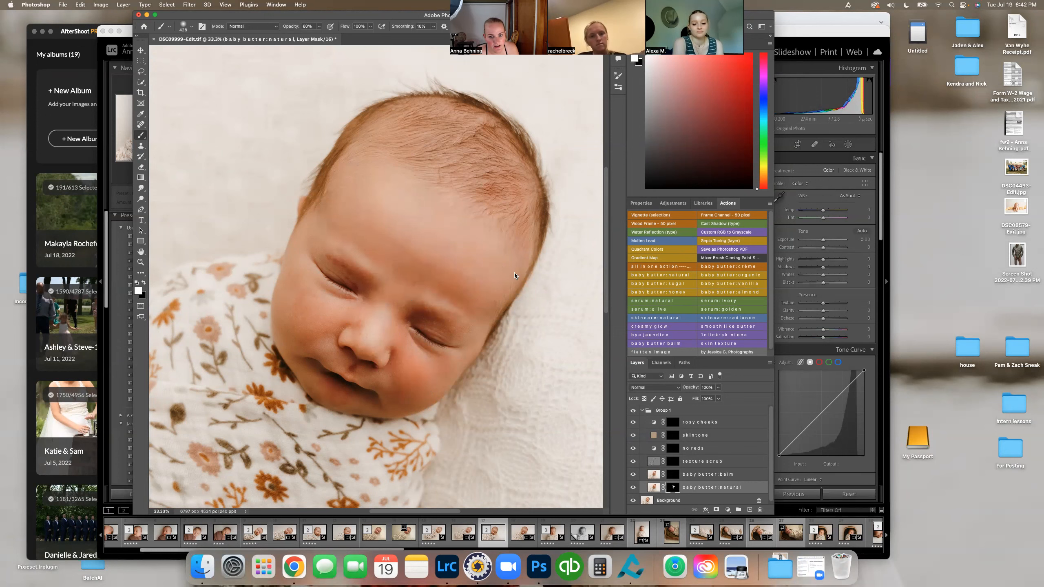
mouse_move(288, 300)
left_mouse_down()
mouse_move(305, 313)
mouse_move(356, 317)
mouse_move(411, 375)
mouse_move(435, 378)
mouse_move(349, 400)
mouse_move(316, 381)
mouse_move(313, 346)
left_mouse_up()
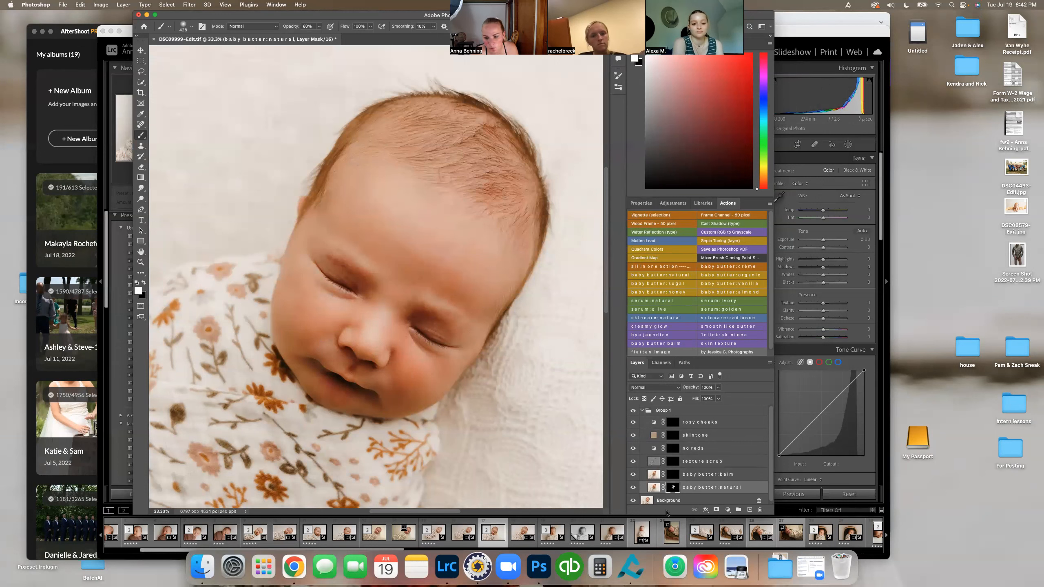
Step: Paint the "baby butter : balm" effect across the baby's forehead through that layer's mask
key("alt+bracketright")
mouse_move(352, 172)
left_mouse_down()
mouse_move(381, 187)
mouse_move(434, 254)
mouse_move(462, 266)
left_mouse_up()
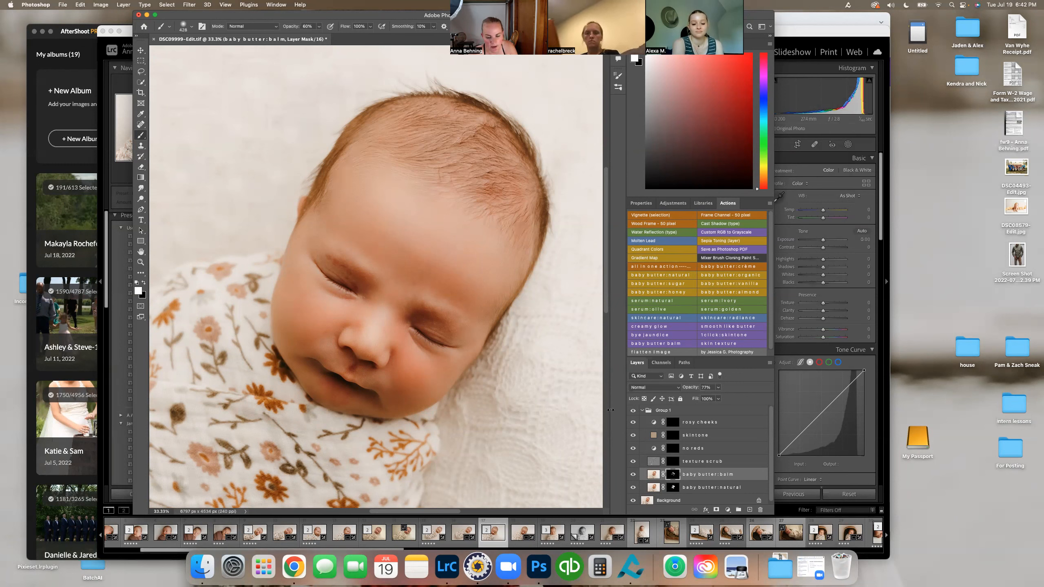
left_click(643, 411)
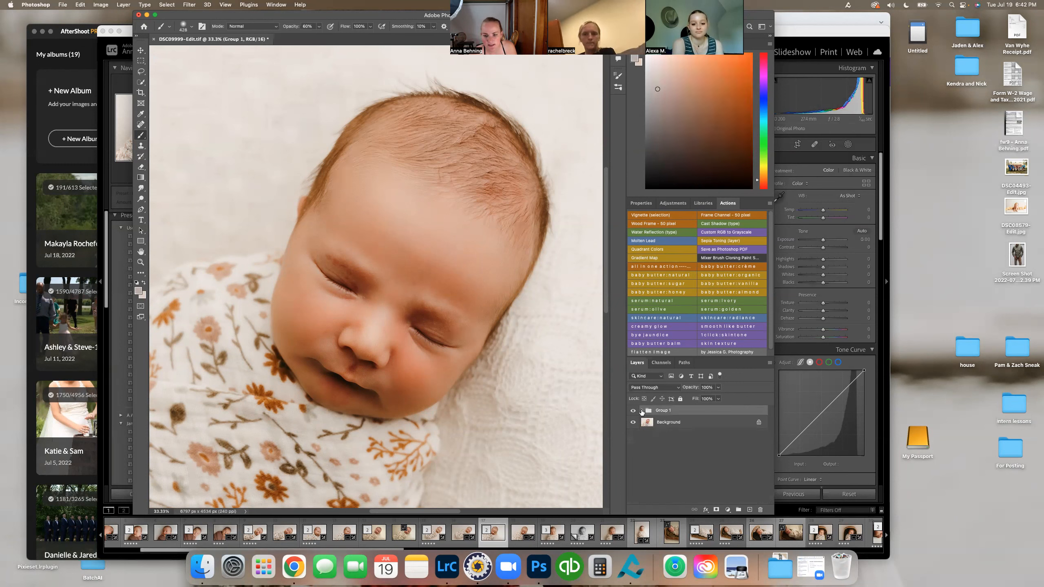
left_click(641, 411)
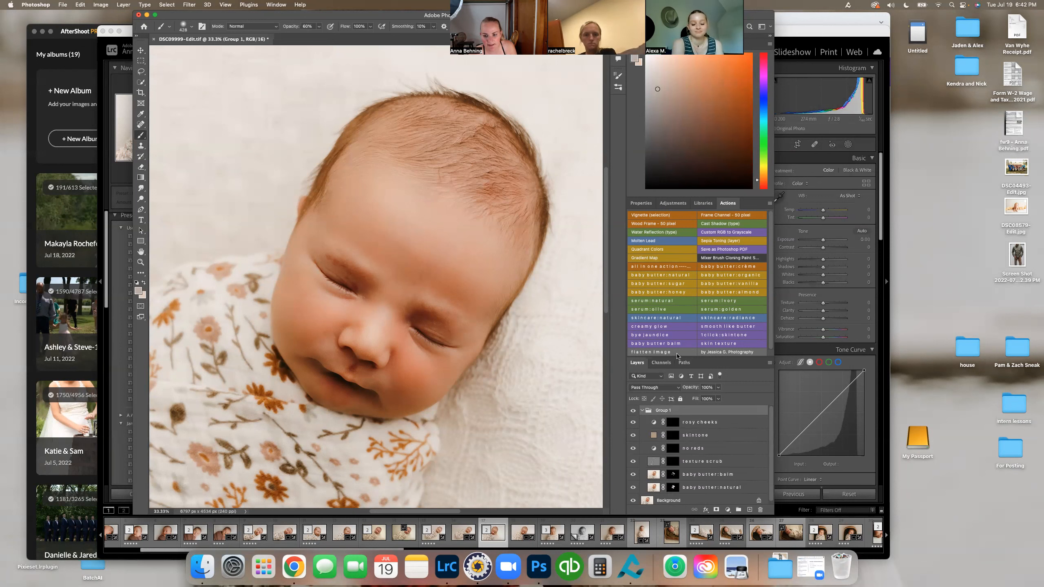
Step: Merge the action group into the background with the "flatten image" action
left_click(678, 353)
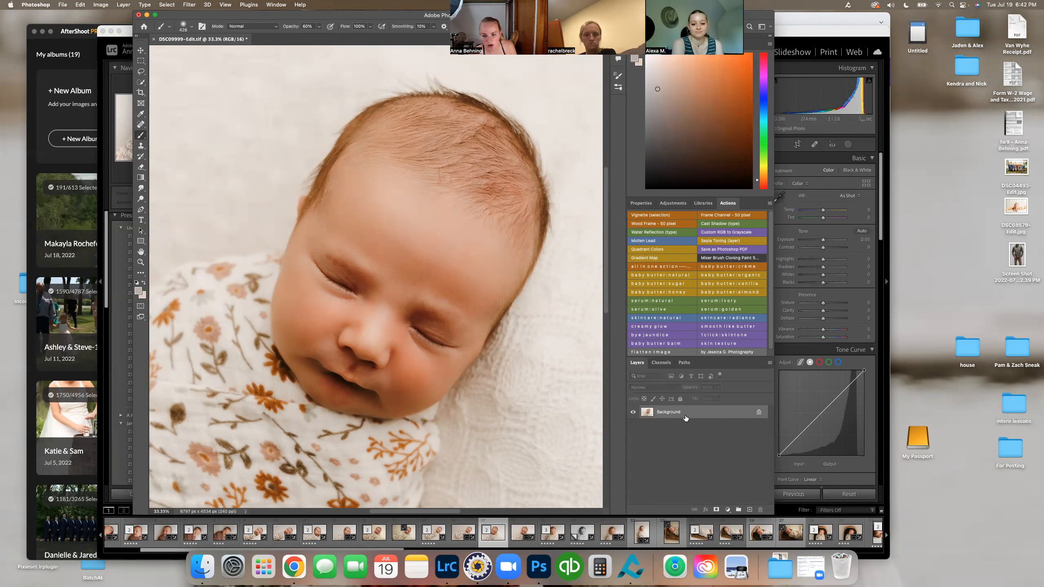
right_click(686, 416)
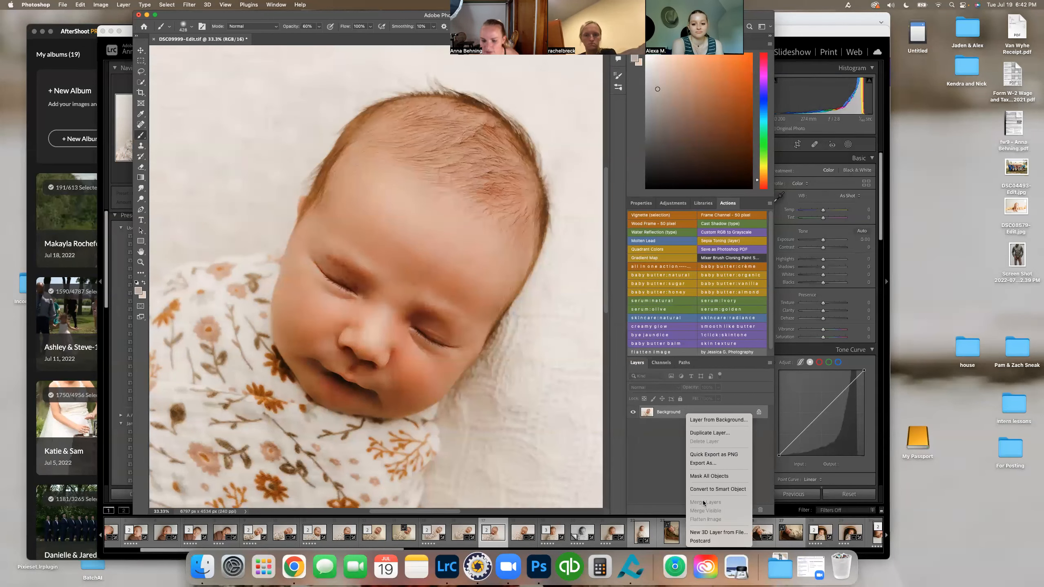
left_click(672, 463)
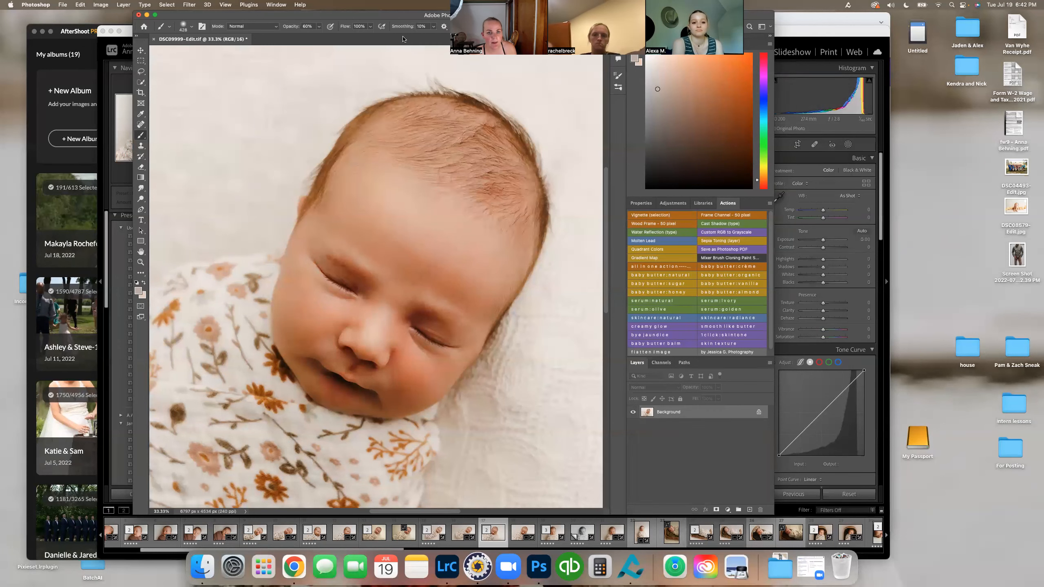
Step: Zoom out to the whole photo and save the retouched DSC09999-Edit.tif
left_click_drag(419, 18, 383, 78)
key("z")
left_click(353, 85)
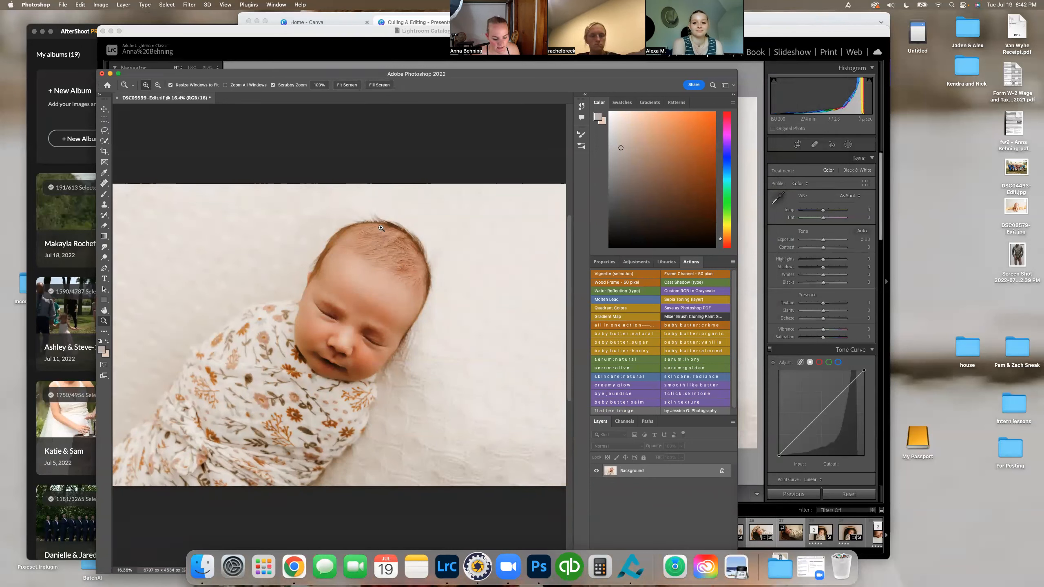
key("super+s")
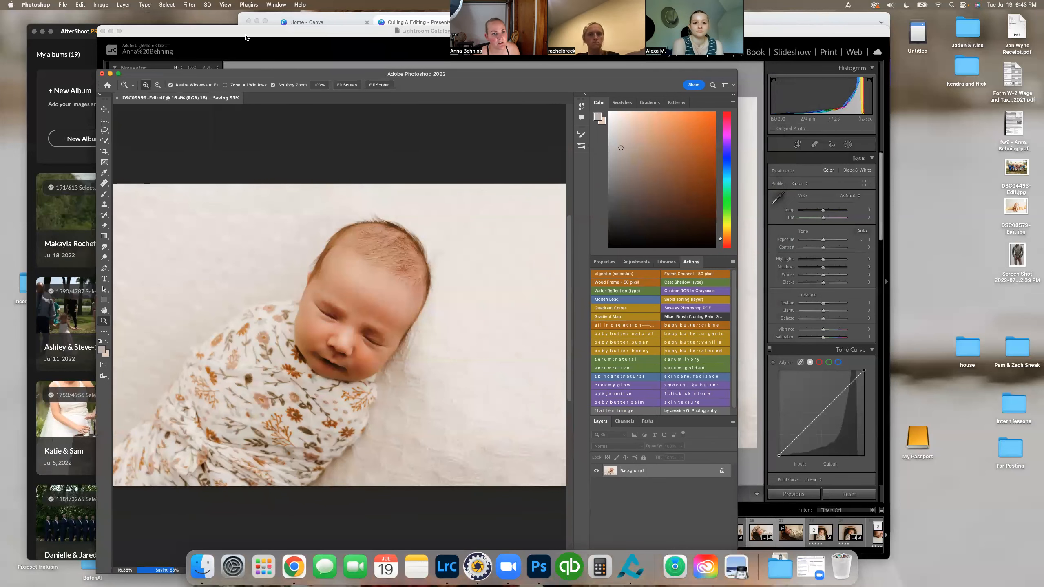
Step: Switch to Lightroom Classic and compare the retouched photo with the version beside it in the filmstrip
left_click(247, 36)
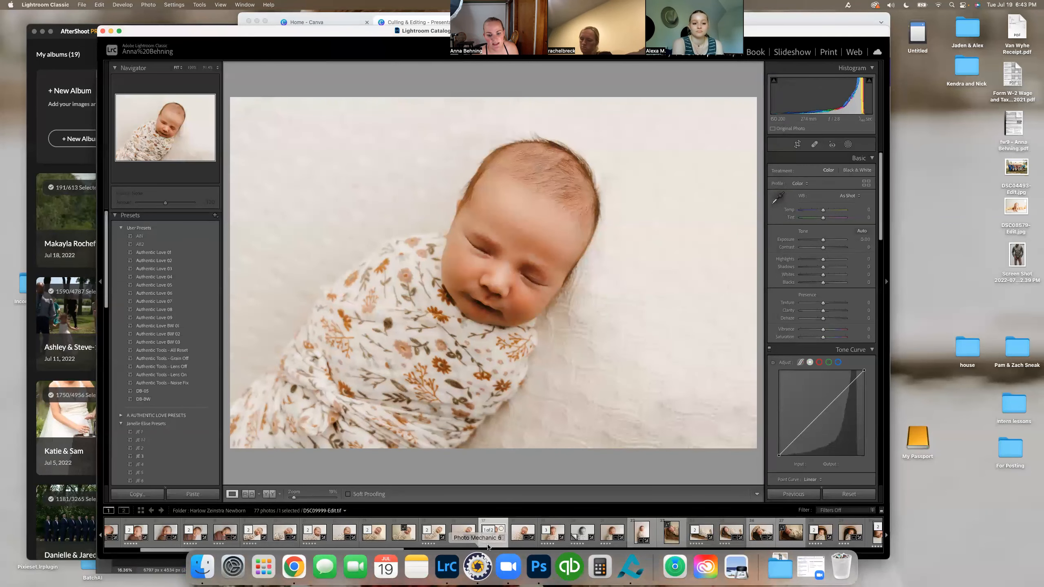
left_click(545, 231)
left_click(554, 298)
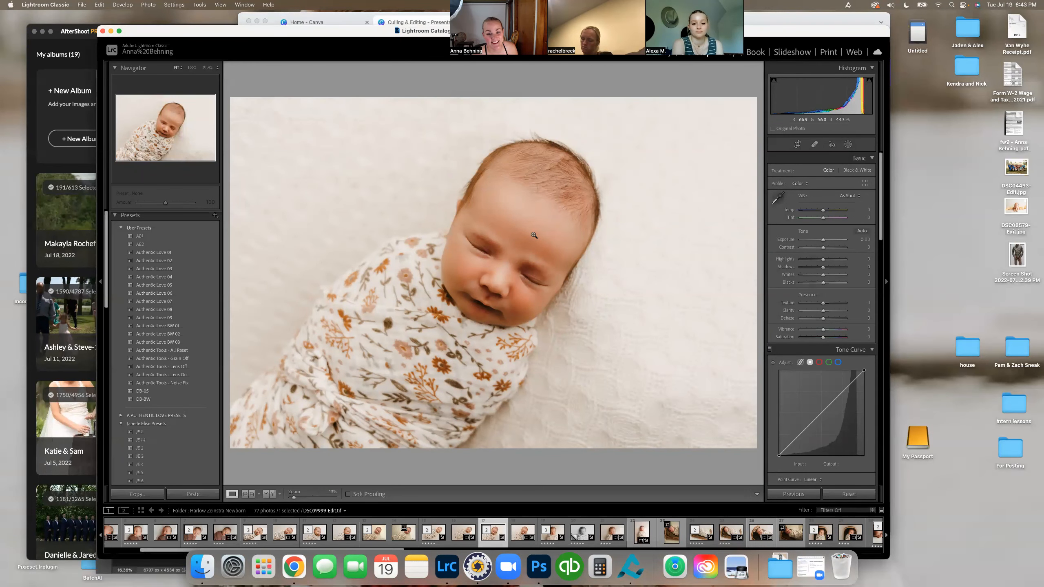
scroll(824, 304, "down", 10)
scroll(825, 309, "up", 10)
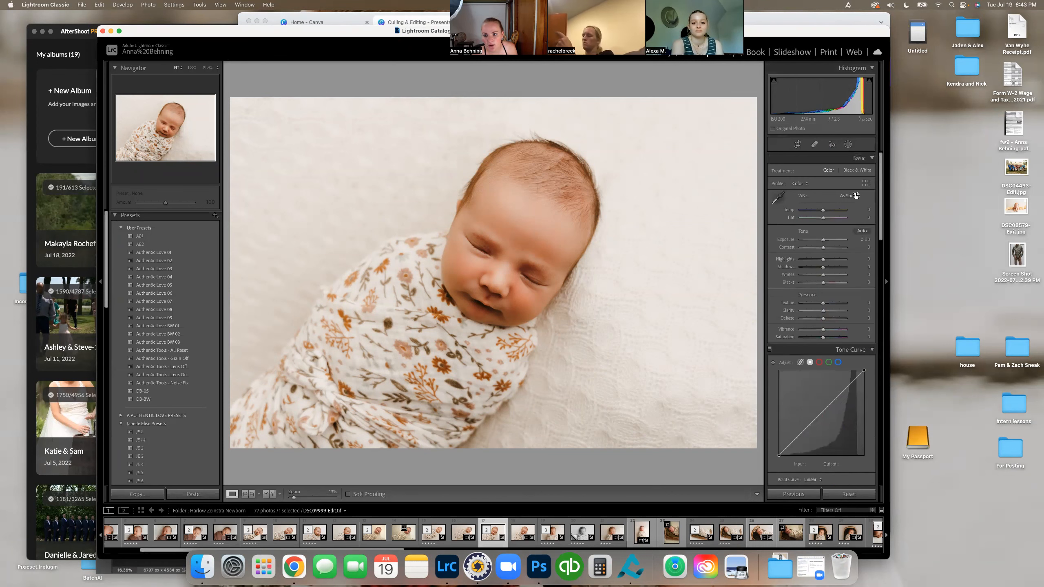
key("Right")
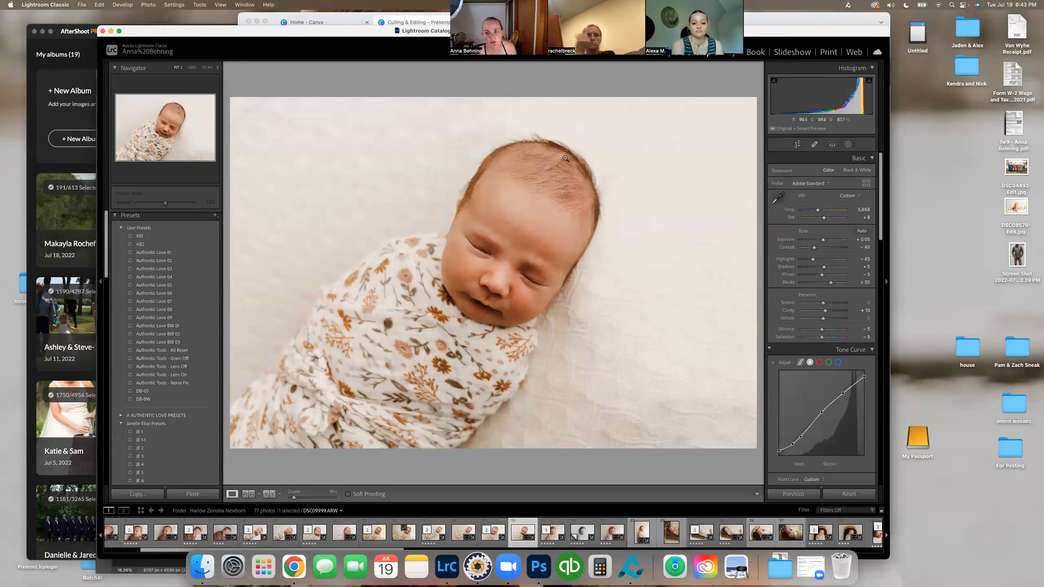
left_click(488, 541)
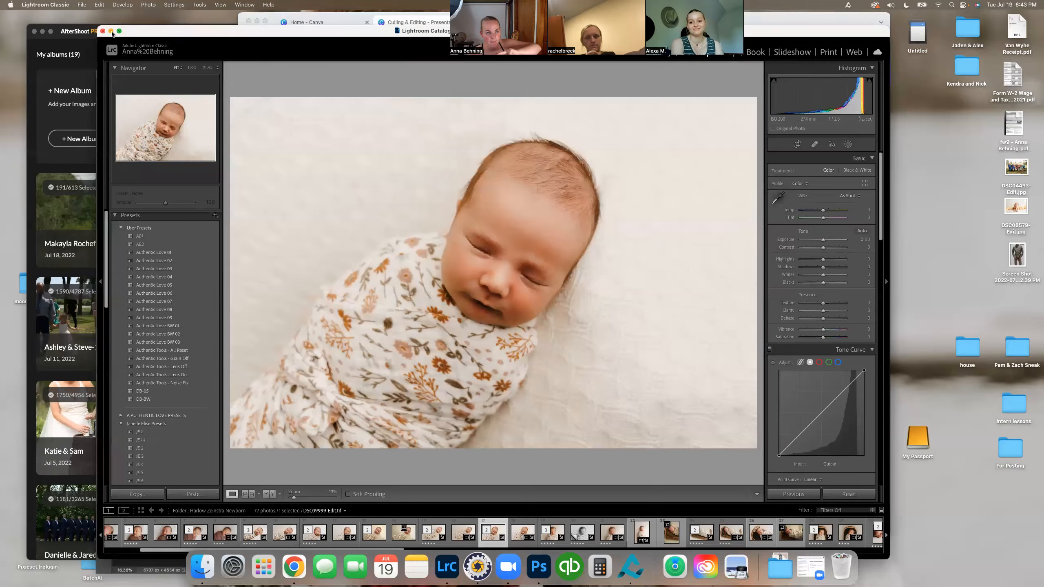
Step: Minimize Lightroom Classic and review the "Culling & Editing" slides in Canva from Lightroom Basics through the Photoshop Basics page
left_click(111, 31)
left_click(557, 286)
scroll(582, 253, "down", 10)
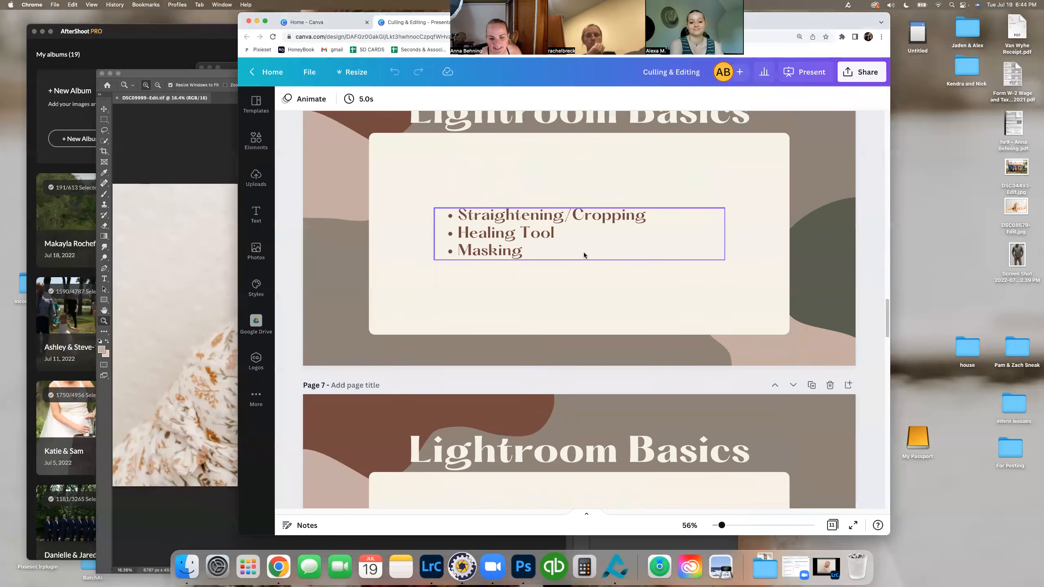
scroll(584, 255, "up", 2)
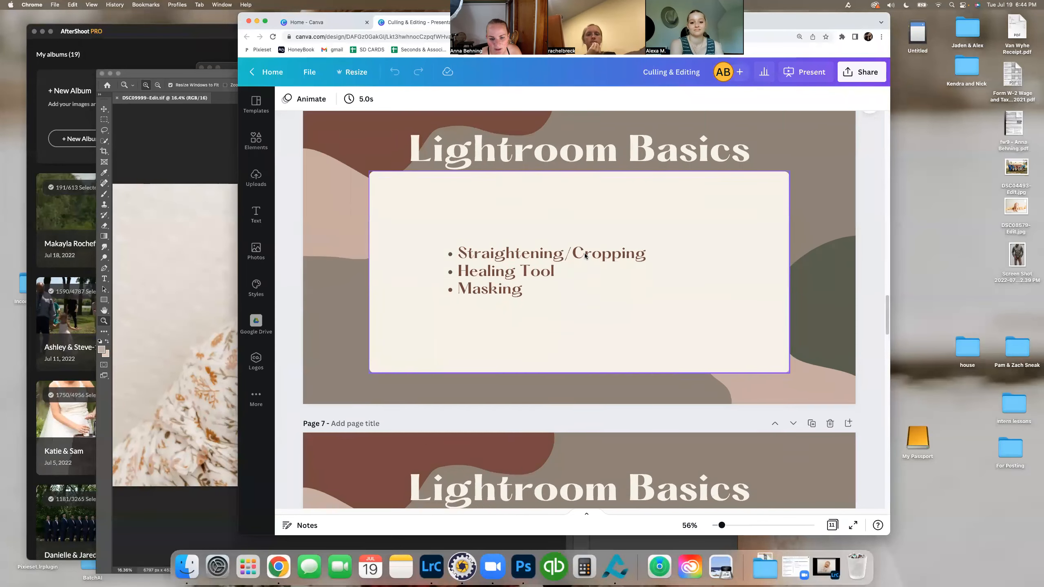
scroll(585, 254, "down", 10)
scroll(585, 256, "down", 8)
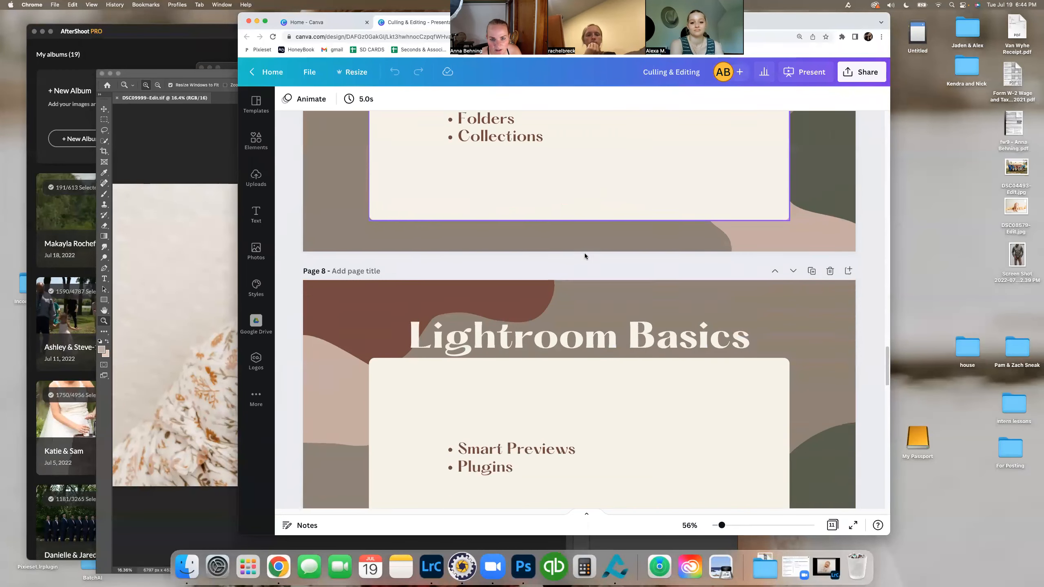
scroll(585, 255, "up", 2)
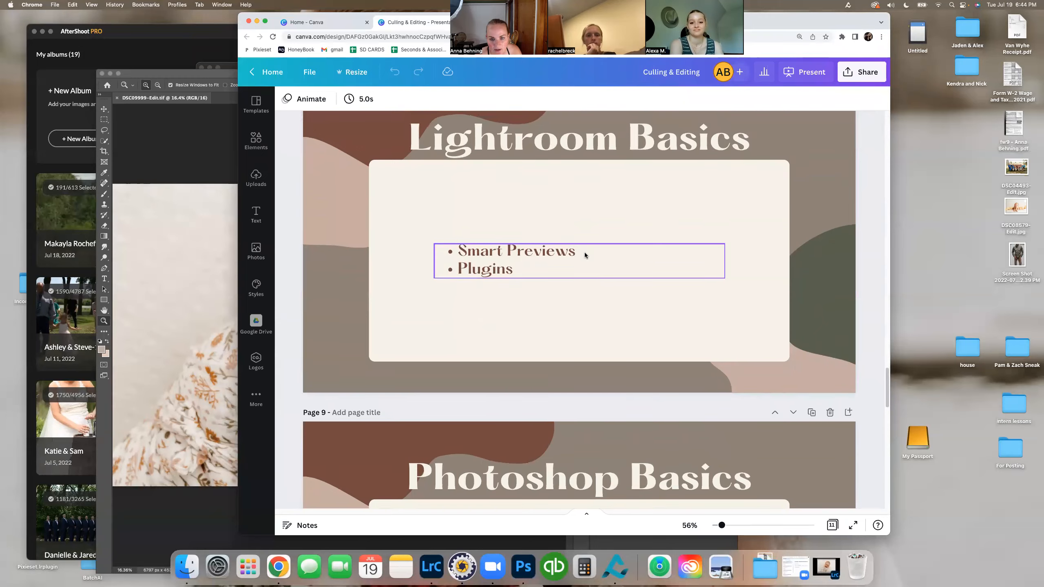
scroll(585, 255, "down", 4)
scroll(585, 255, "down", 5)
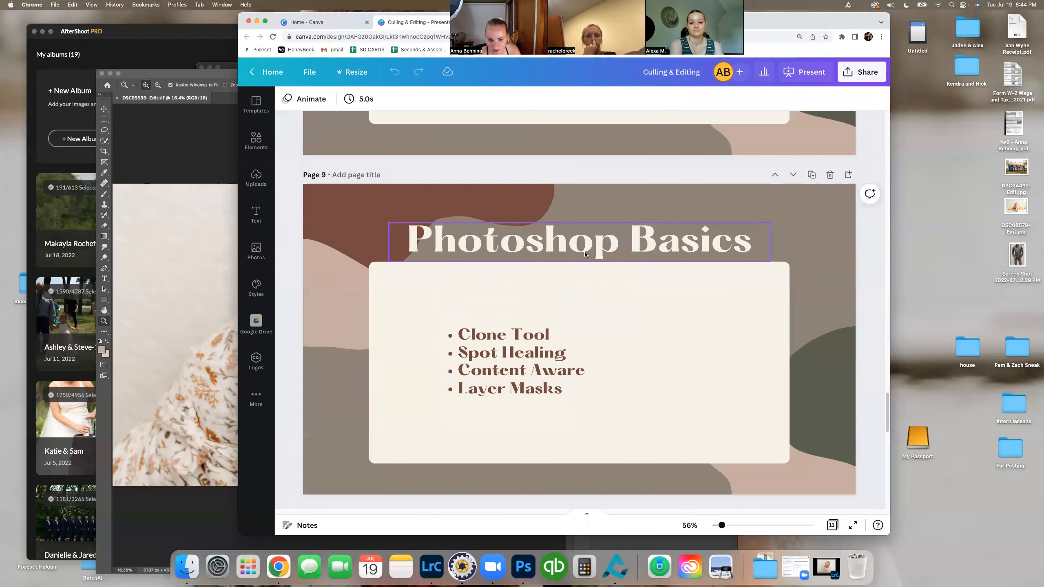
scroll(585, 254, "down", 1)
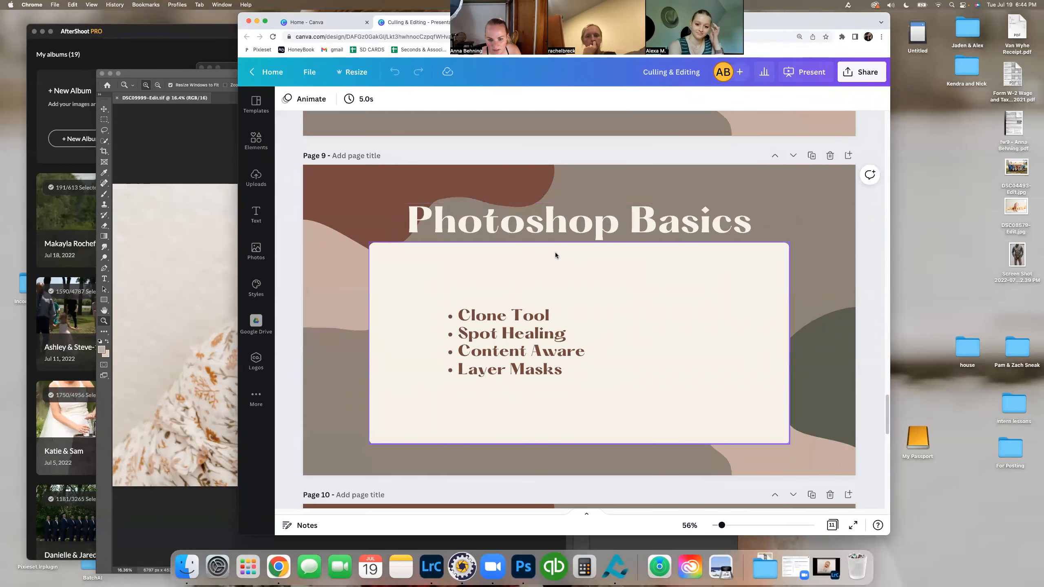
scroll(539, 360, "down", 1)
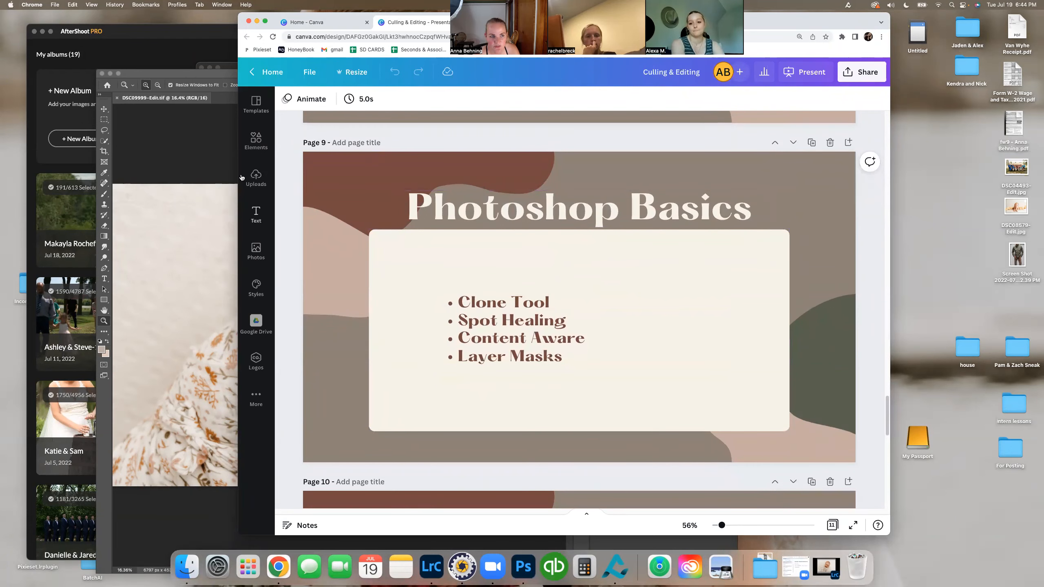
Step: Switch back to Photoshop and lasso a patch of blanket in the photo's upper-right corner
left_click(195, 74)
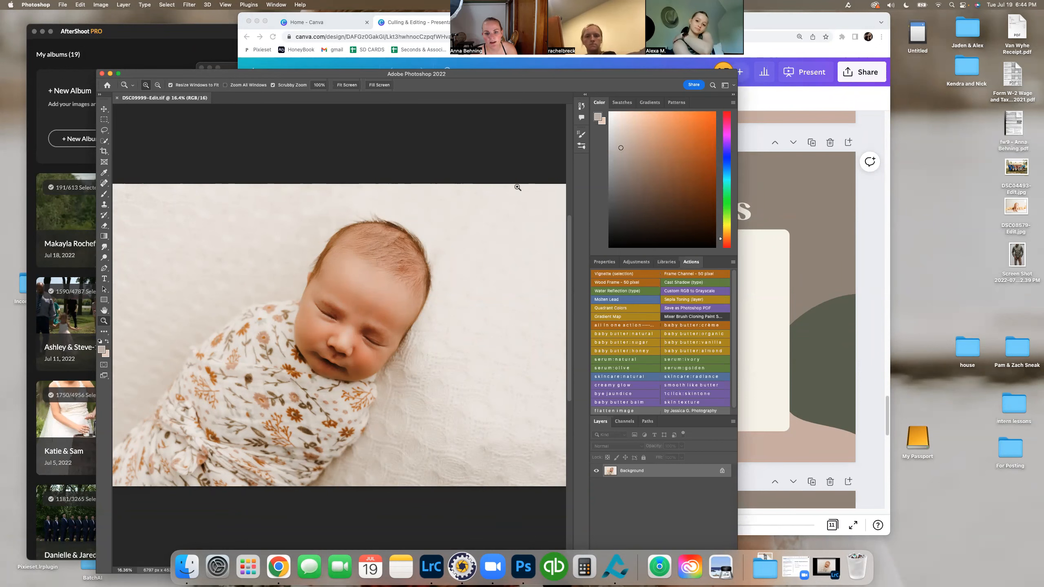
left_click_drag(539, 71, 580, 63)
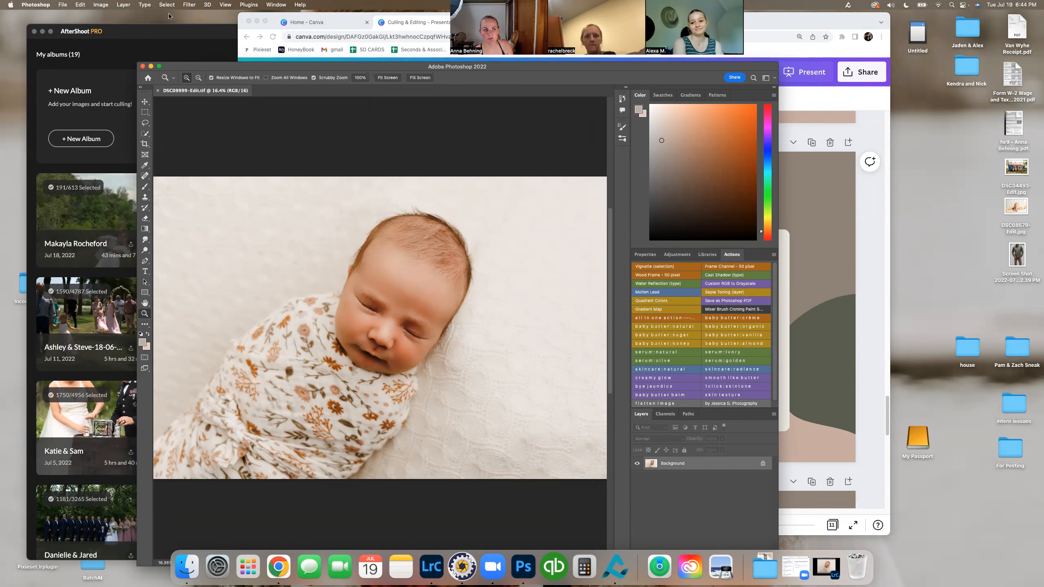
left_click(145, 123)
mouse_move(544, 180)
left_mouse_down()
mouse_move(565, 230)
mouse_move(610, 209)
left_mouse_up()
left_click_drag(548, 178, 548, 178)
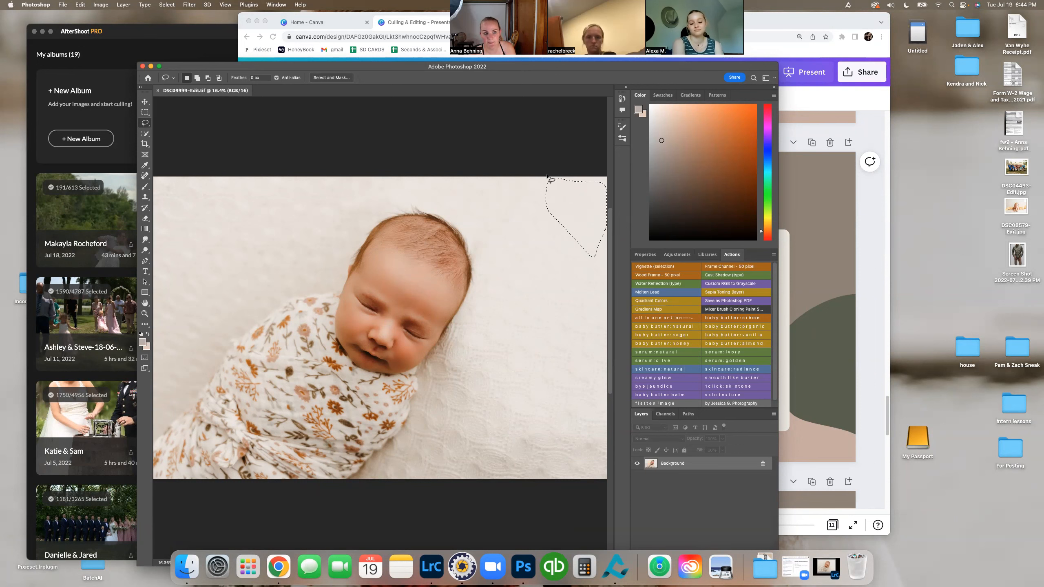
Step: Fill the lassoed blanket patch using Content-Aware contents with Color Adaptation, Normal mode and 100% opacity
left_click(80, 5)
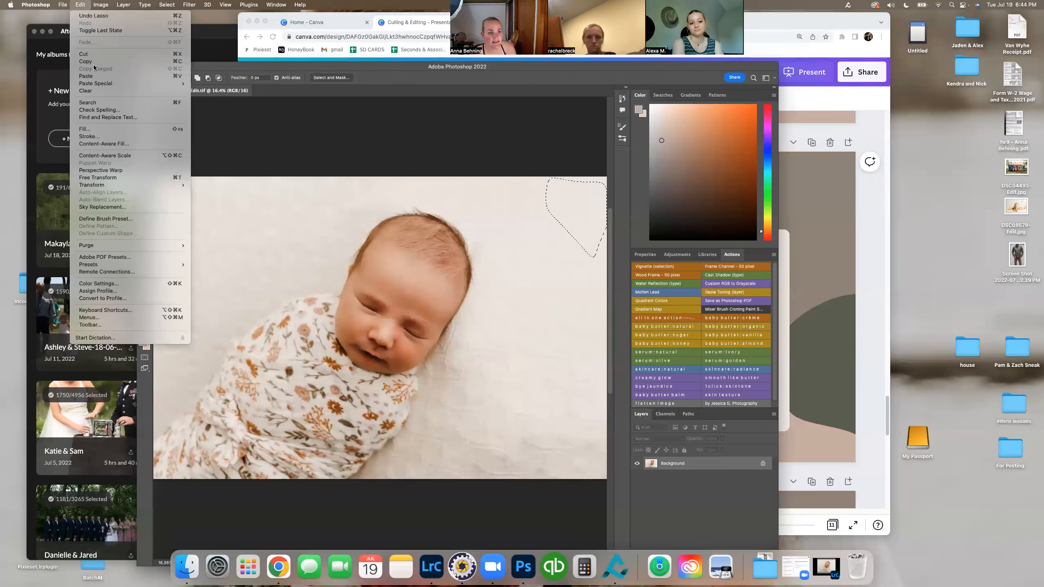
left_click(102, 130)
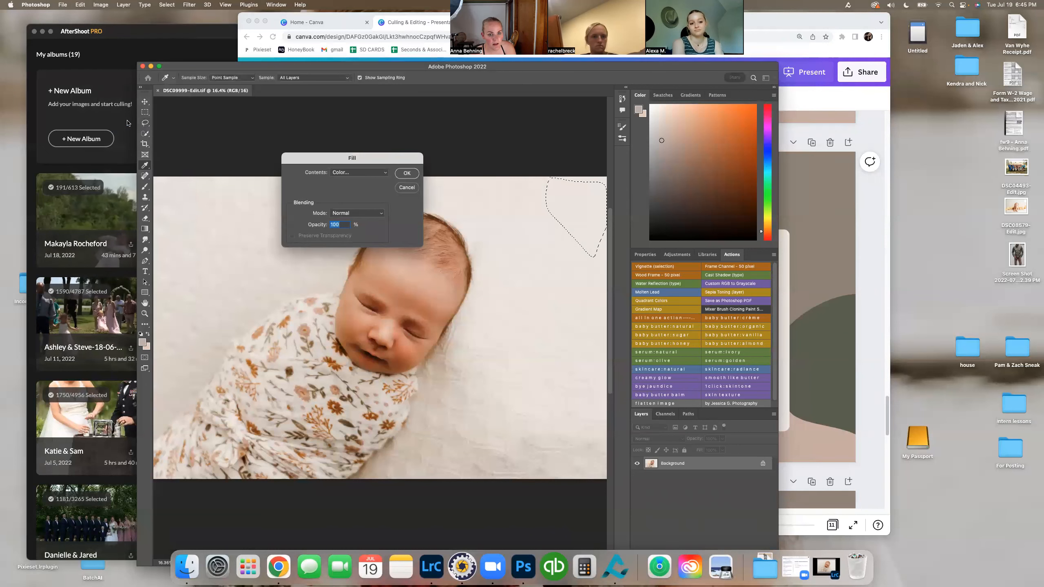
left_click(374, 173)
left_click(361, 184)
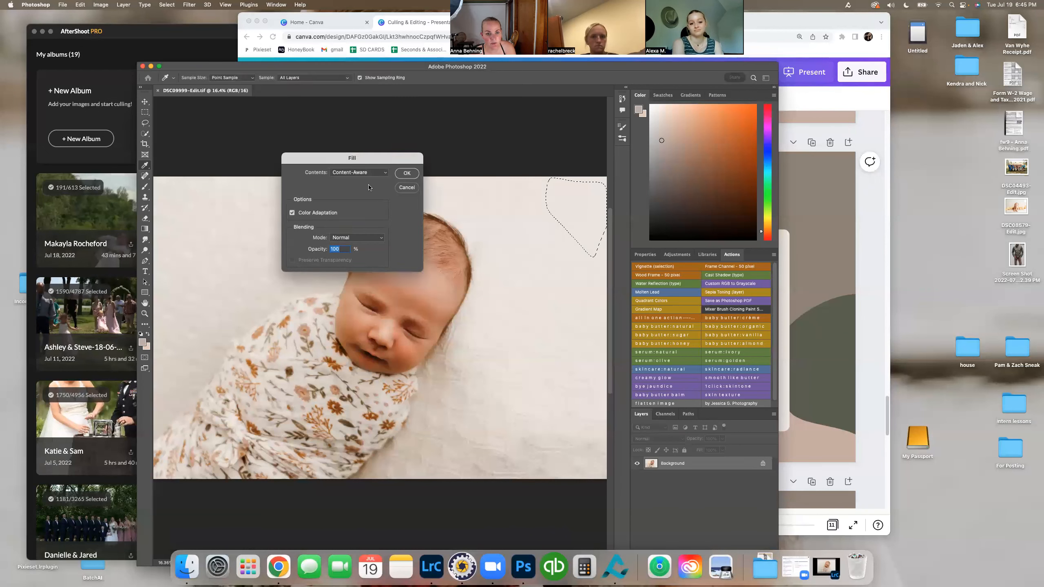
left_click(406, 174)
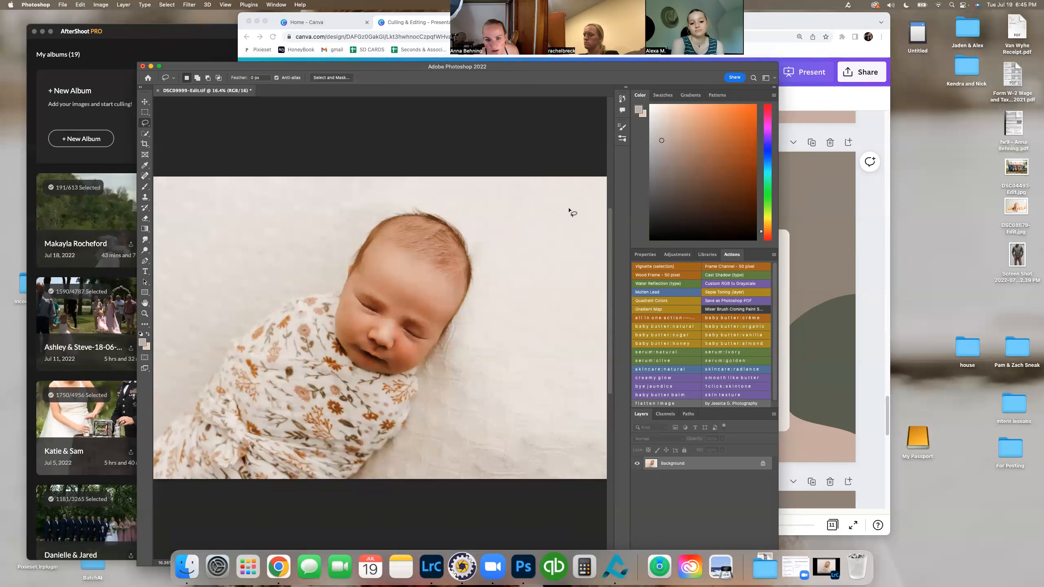
Step: Close the retouched newborn photo in Photoshop
left_click(321, 119)
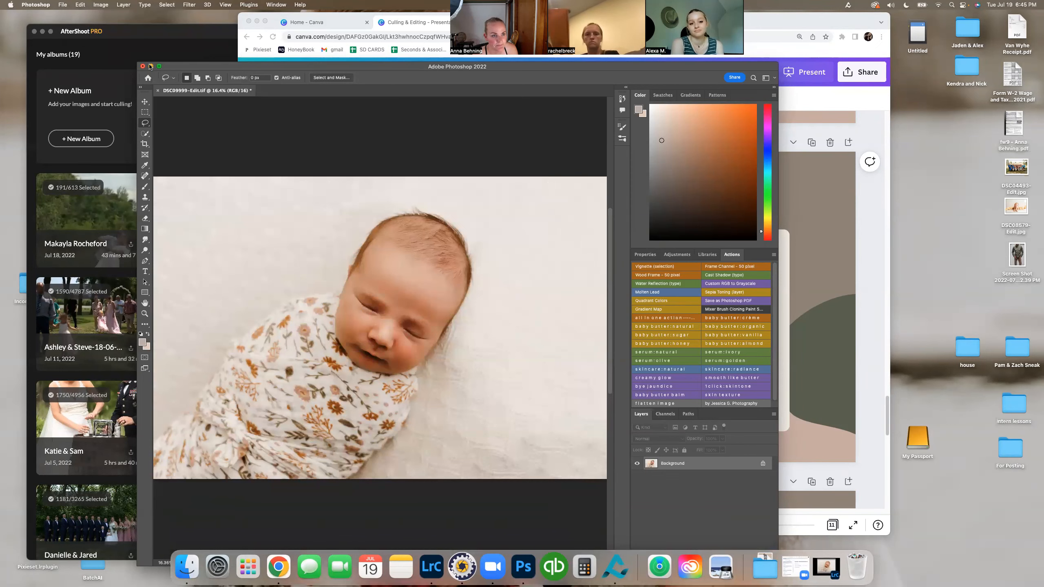
left_click(143, 65)
left_click(504, 210)
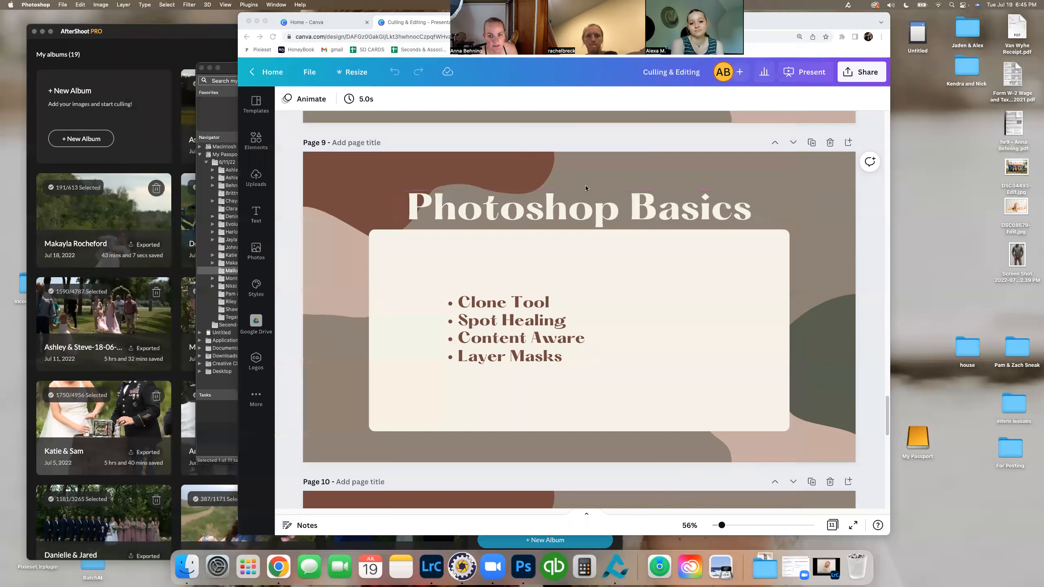
Step: Review the Canva slides from the Photoshop Basics page to the Image Delivery page
scroll(429, 243, "down", 1)
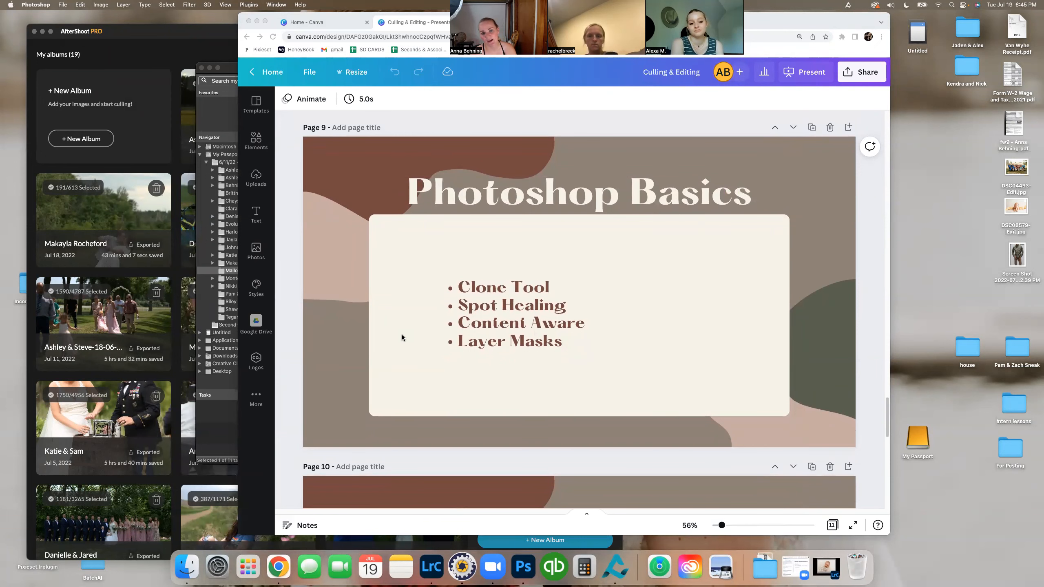
scroll(401, 335, "down", 10)
scroll(402, 335, "down", 3)
scroll(401, 334, "up", 6)
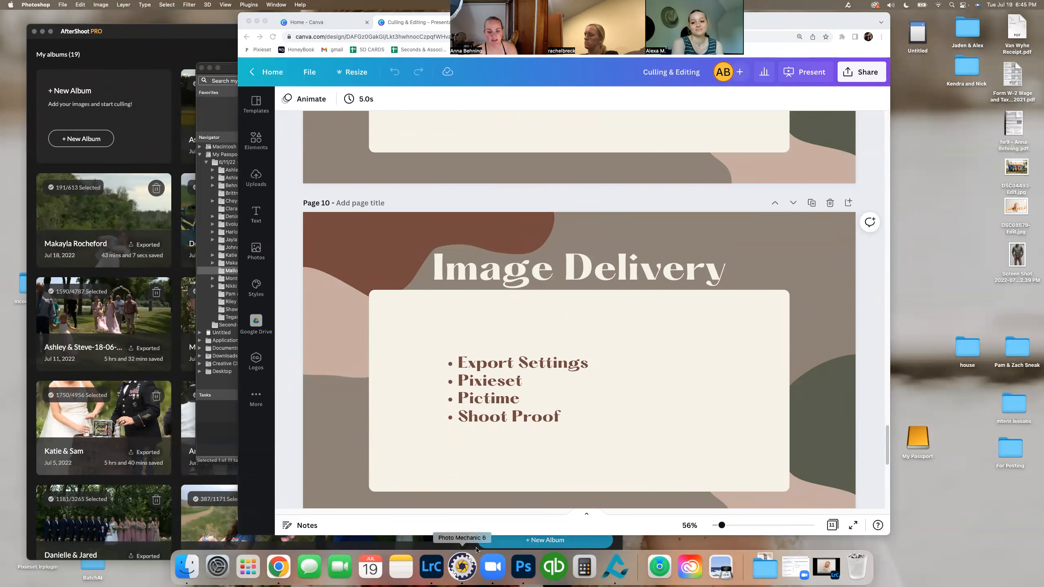
Step: Switch to Lightroom Classic and open the export settings for the retouched photo DSC09999-Edit
left_click(438, 570)
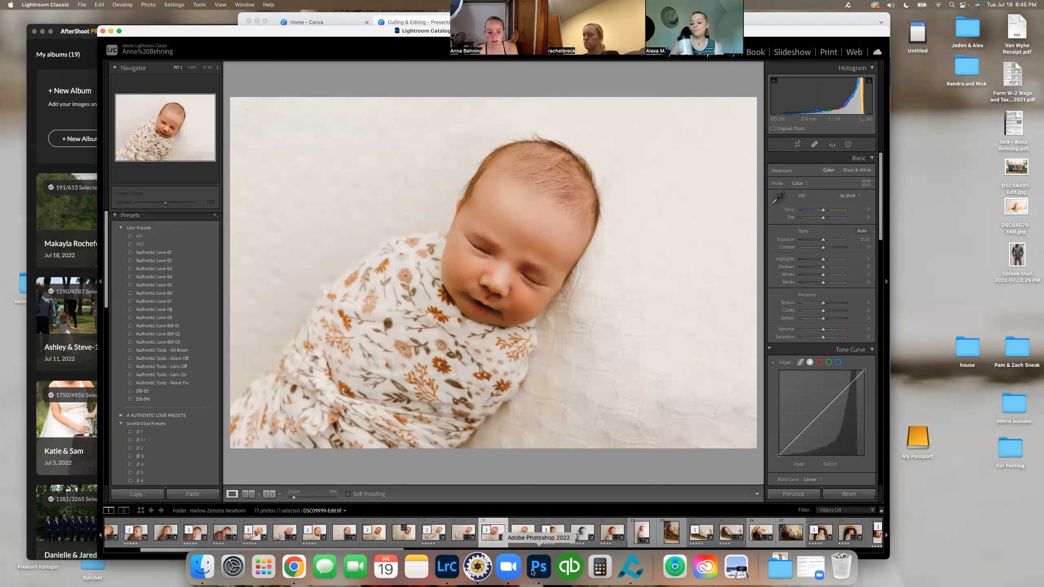
right_click(484, 539)
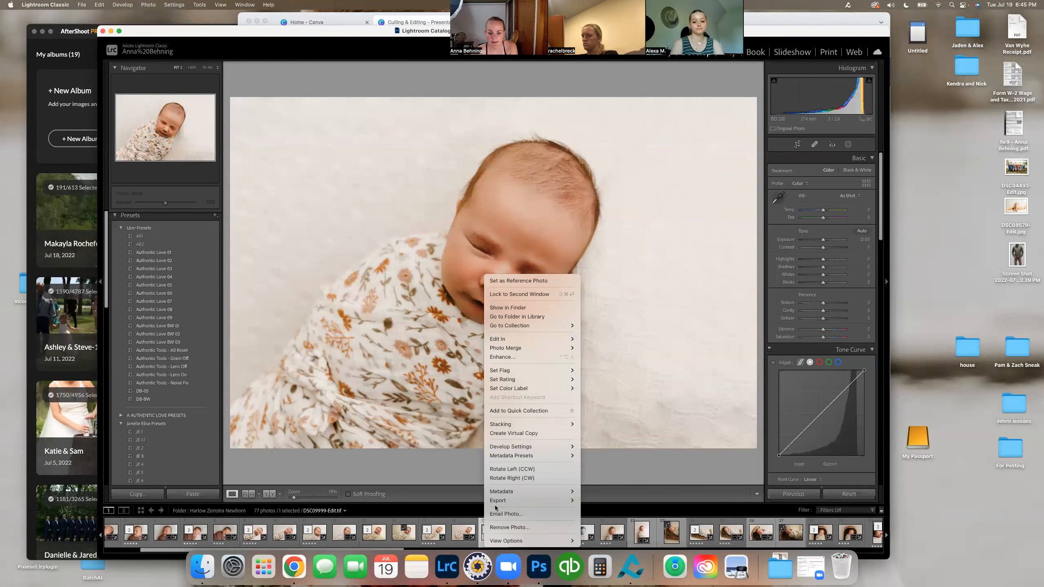
mouse_move(567, 500)
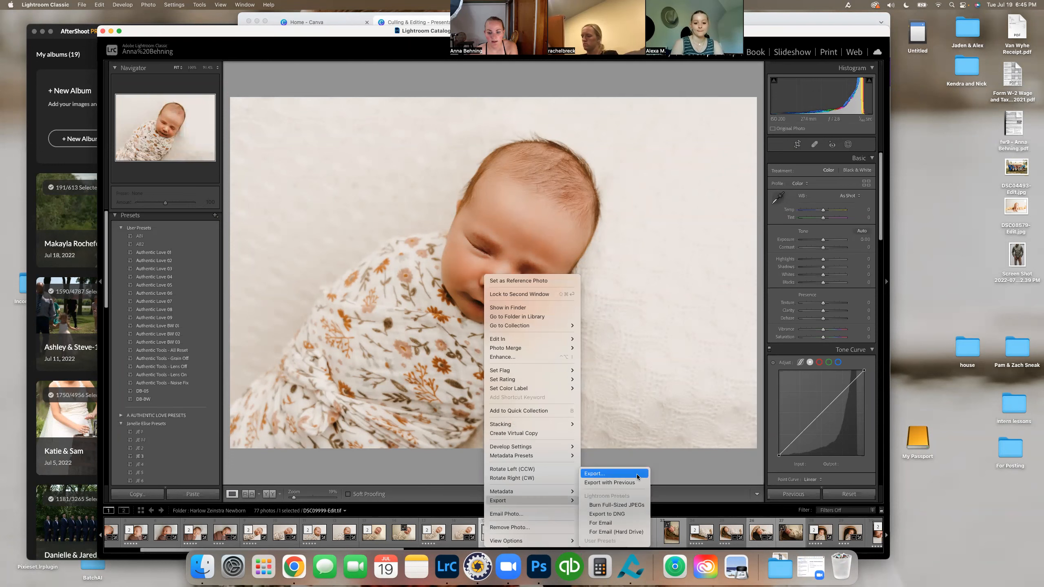
left_click(637, 475)
left_click_drag(730, 126, 556, 125)
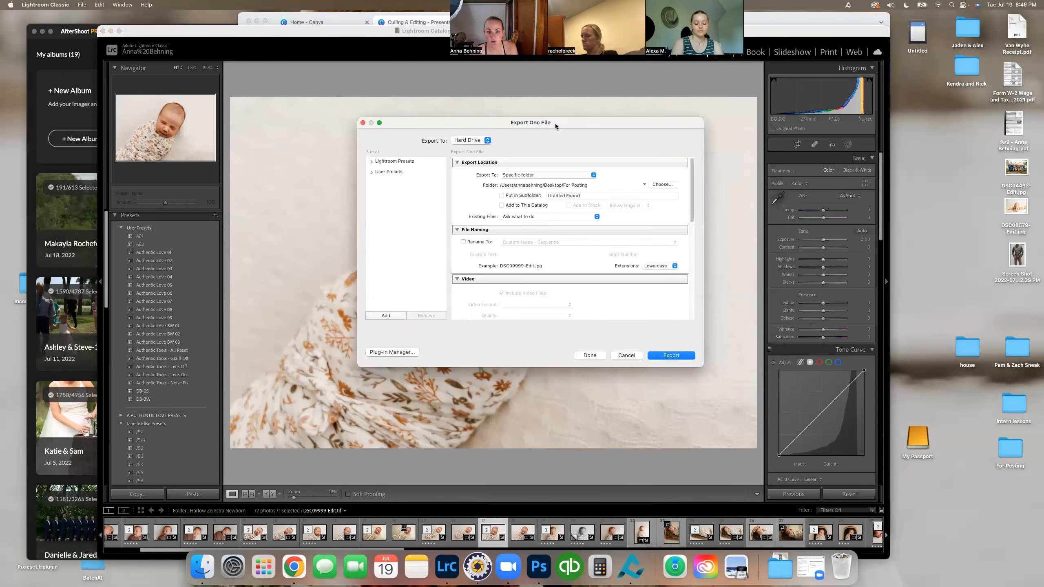
Step: Review the export settings for location, file naming, file format, image sizing, sharpening, metadata, watermarking and post-processing
scroll(624, 178, "down", 3)
scroll(623, 178, "up", 3)
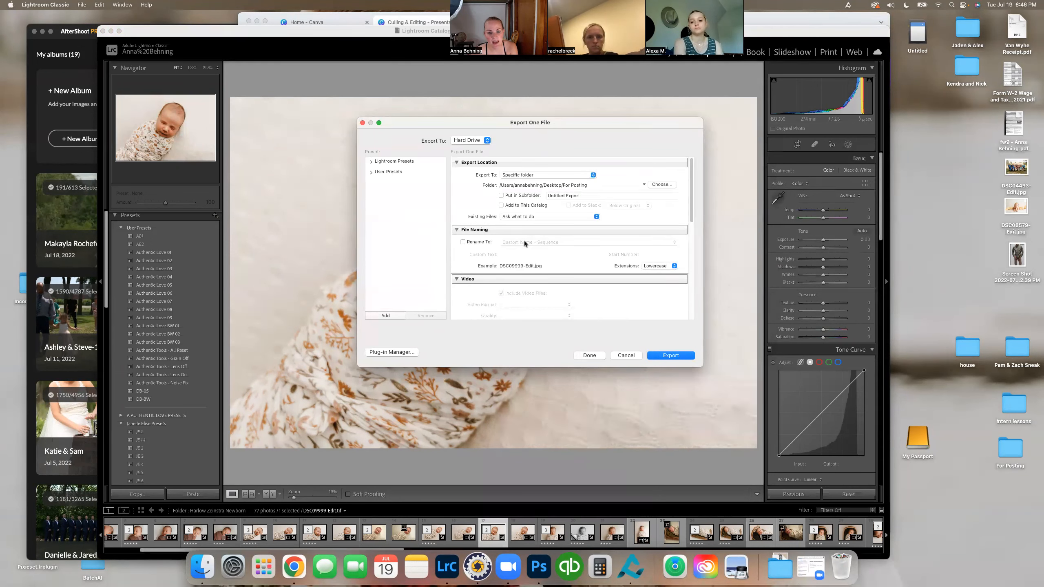
scroll(524, 241, "down", 4)
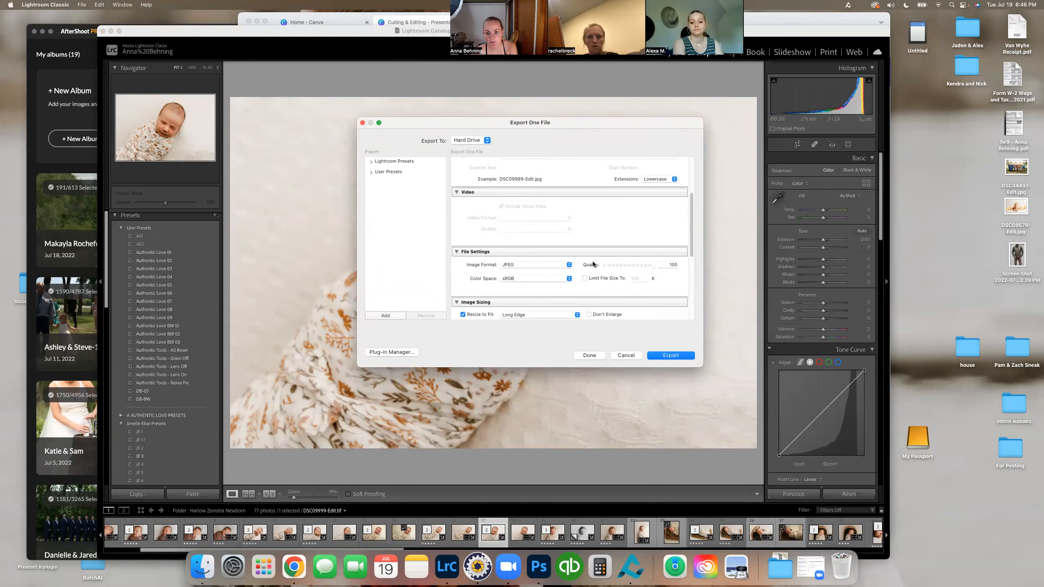
scroll(673, 268, "down", 3)
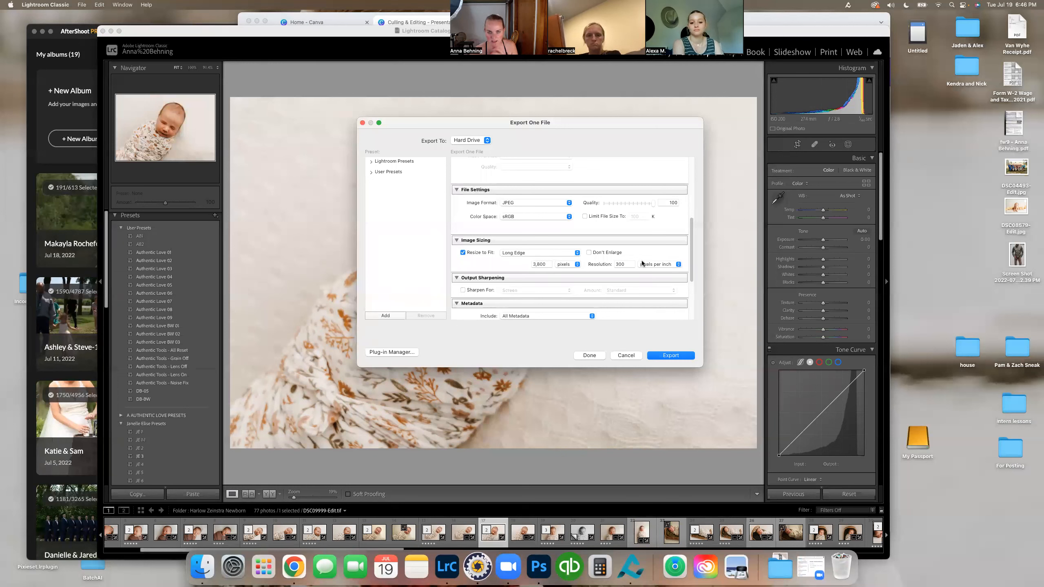
scroll(508, 247, "down", 1)
scroll(506, 246, "down", 3)
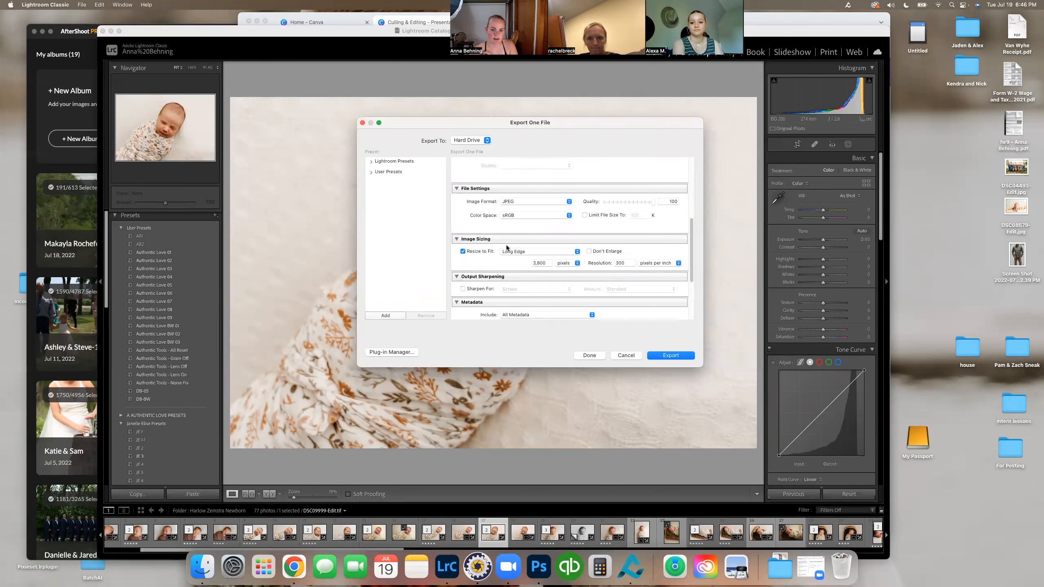
scroll(507, 248, "down", 5)
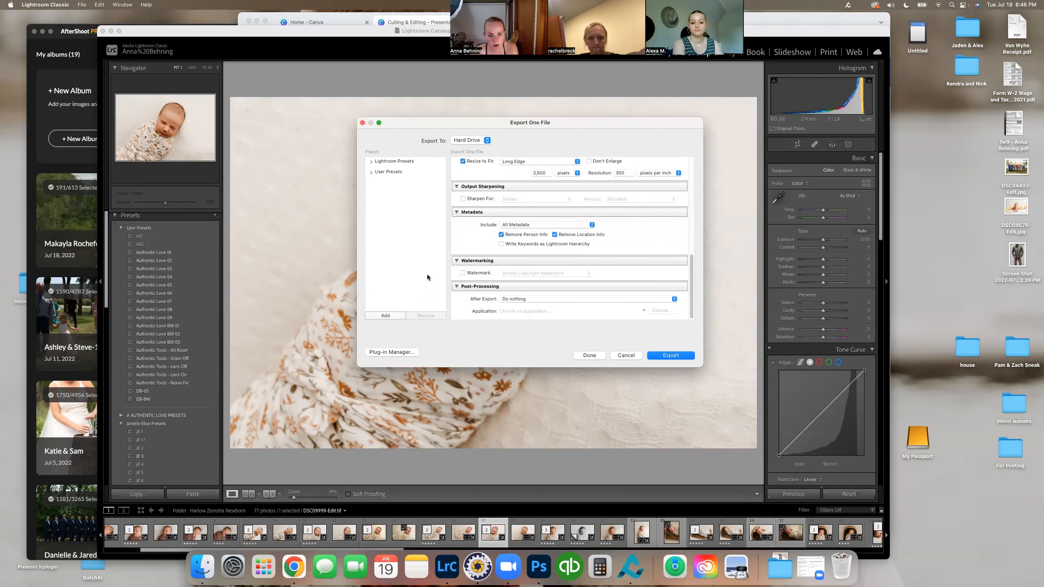
left_click(544, 300)
left_click(469, 307)
scroll(616, 255, "up", 10)
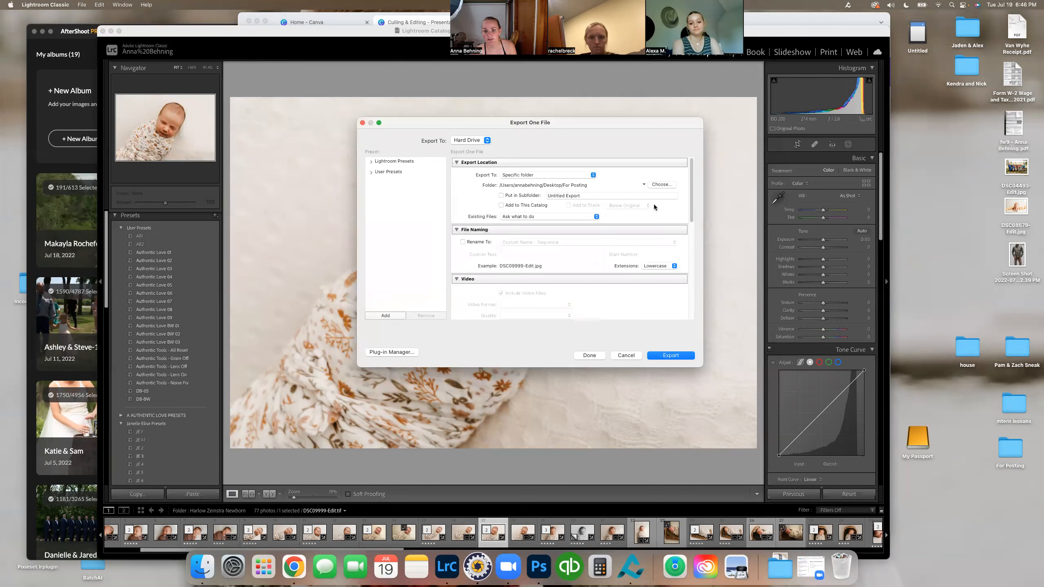
Step: Export the photo to the For Posting folder on the Desktop
left_click(666, 184)
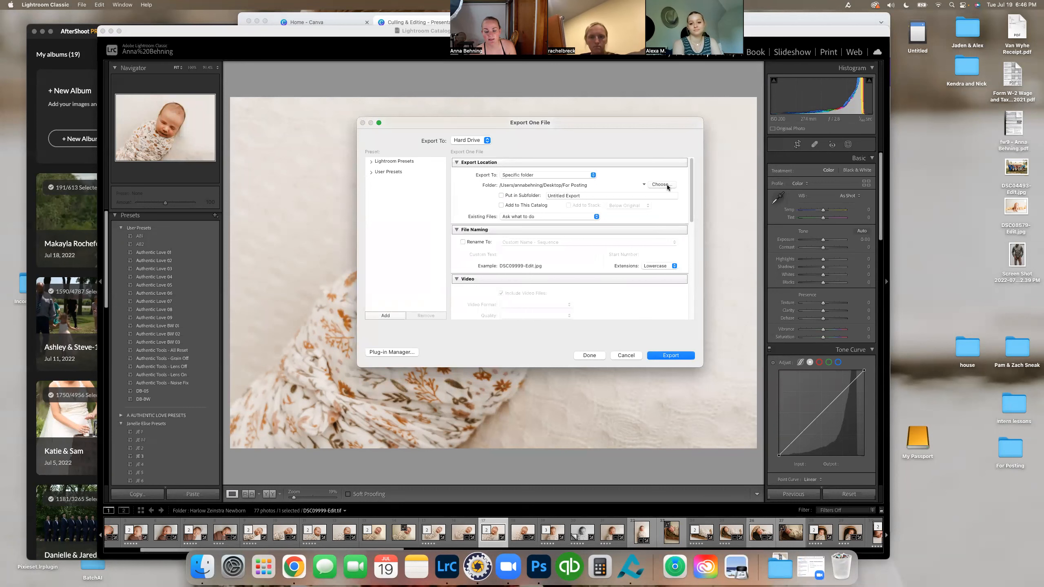
left_click(633, 321)
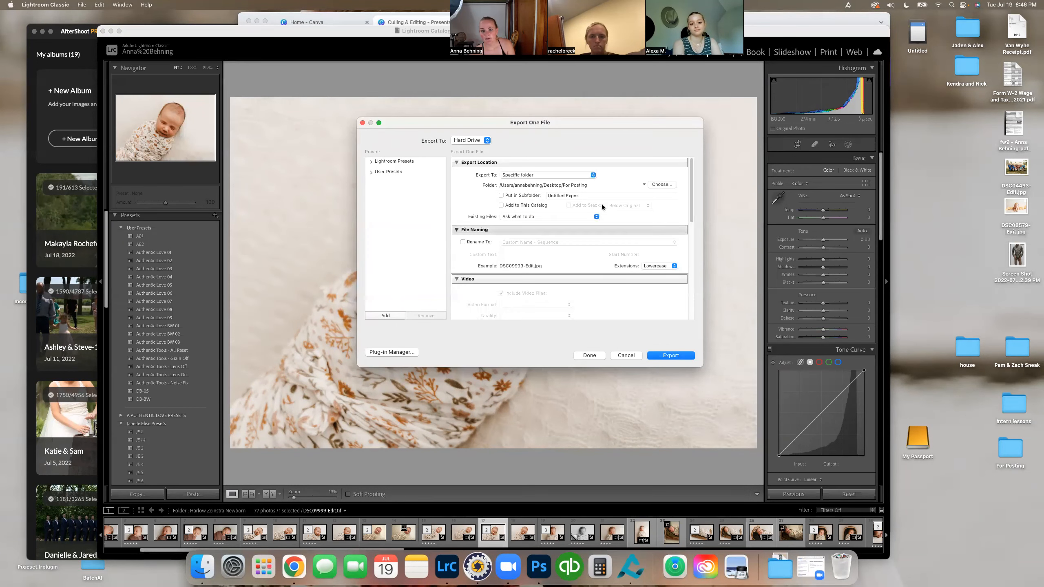
left_click(677, 355)
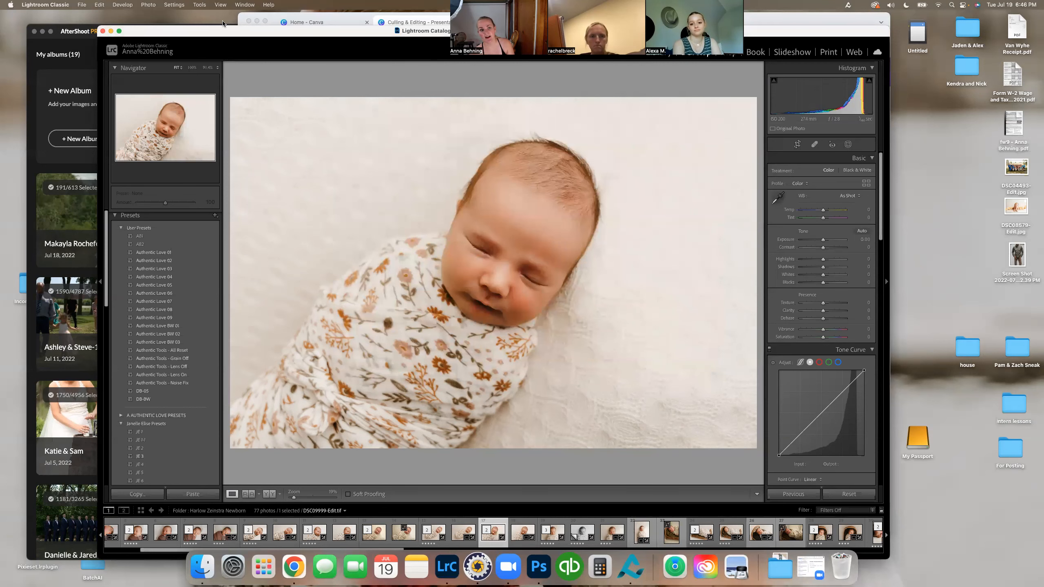
Step: Return to the Image Delivery slide in the browser and open the Pixieset collections page in a new tab
left_click(839, 16)
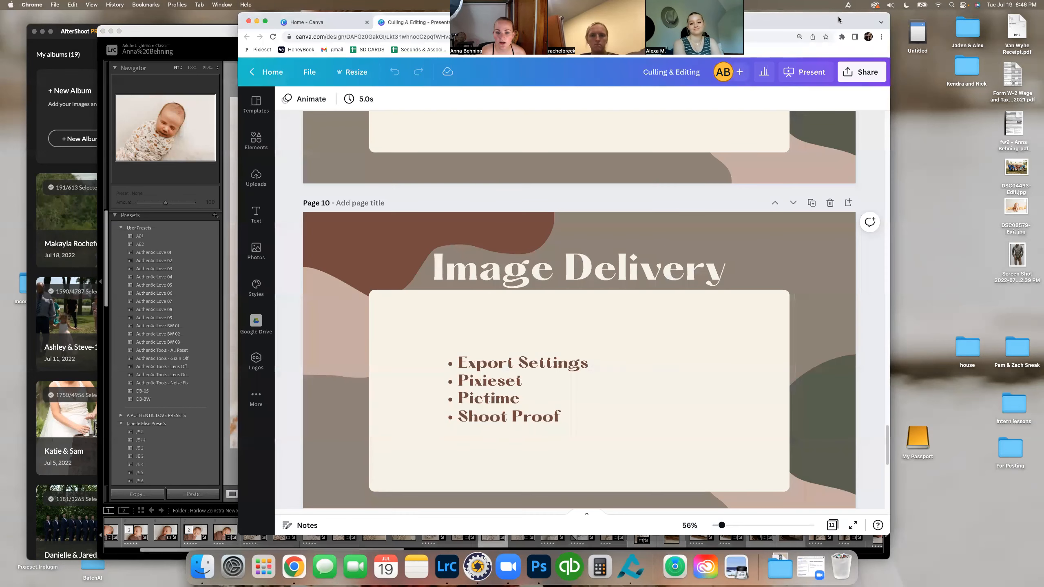
scroll(514, 298, "down", 1)
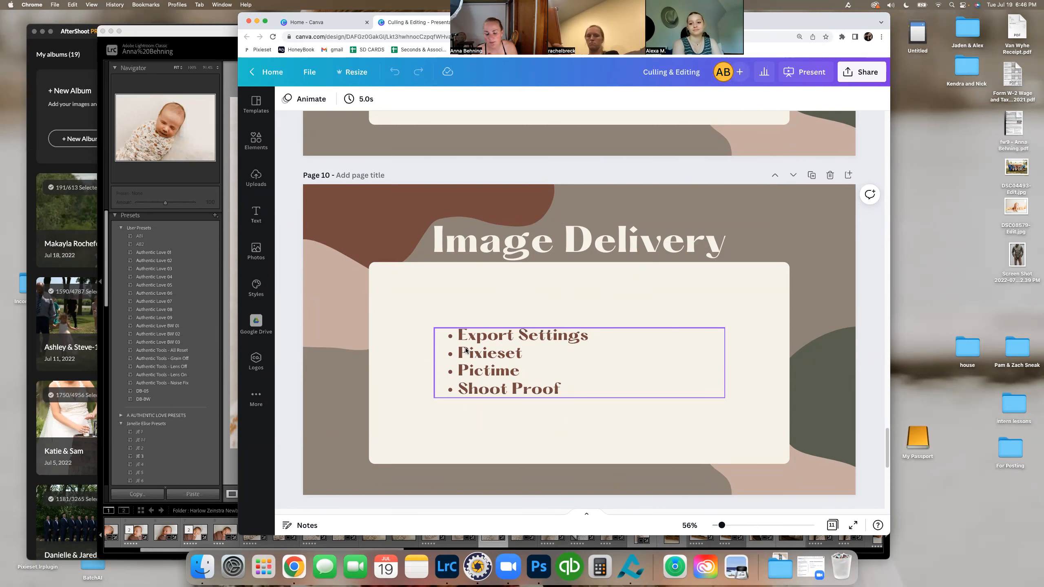
left_click_drag(748, 26, 434, 110)
left_click(354, 72)
left_click(133, 99)
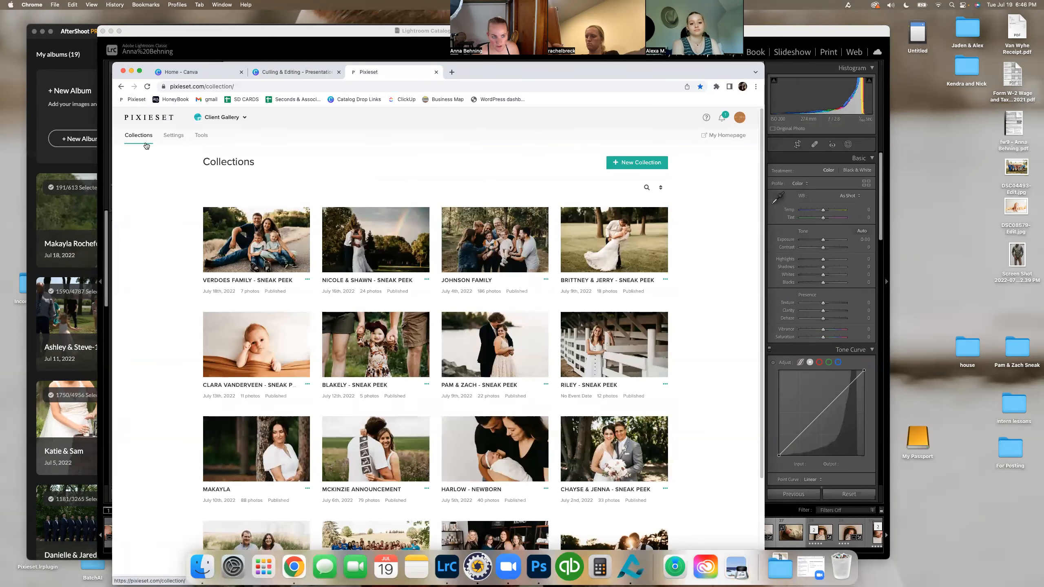
Step: Create a Pixieset collection named with the baby's first name, with event date 2022-07-06 and the Gallery Default setting
left_click(620, 165)
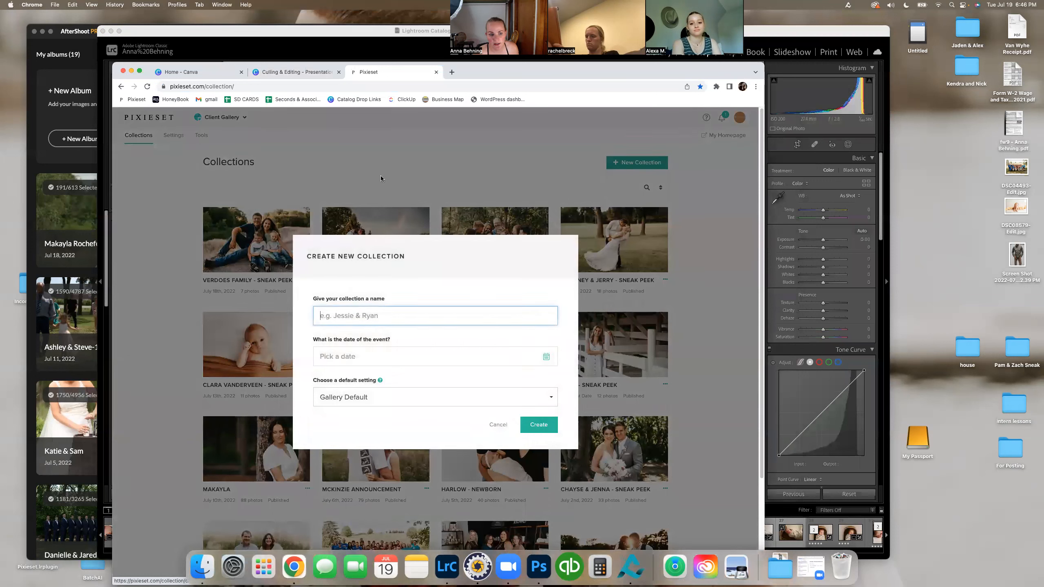
type("Harlow")
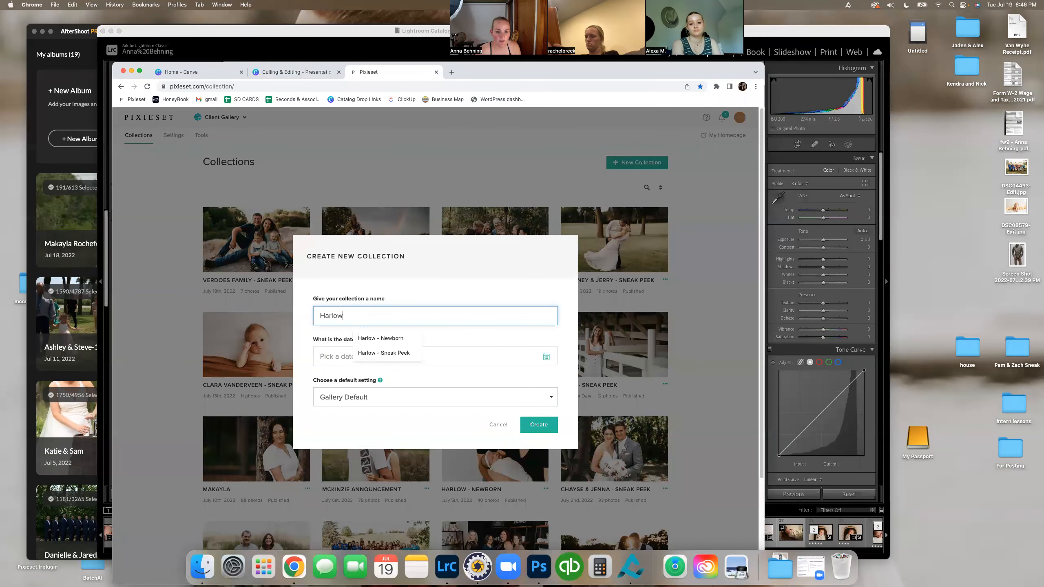
left_click(504, 360)
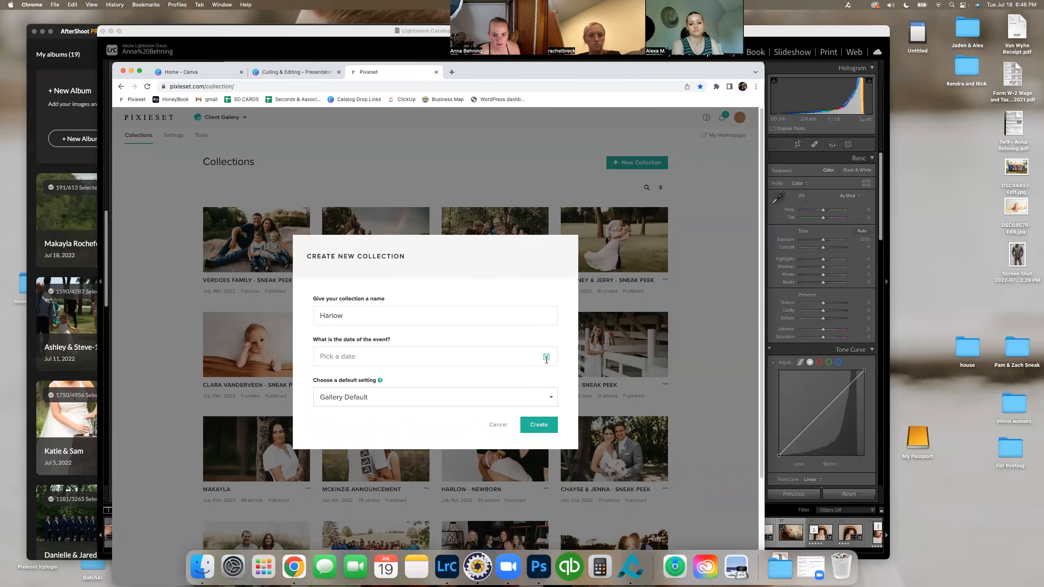
left_click(369, 427)
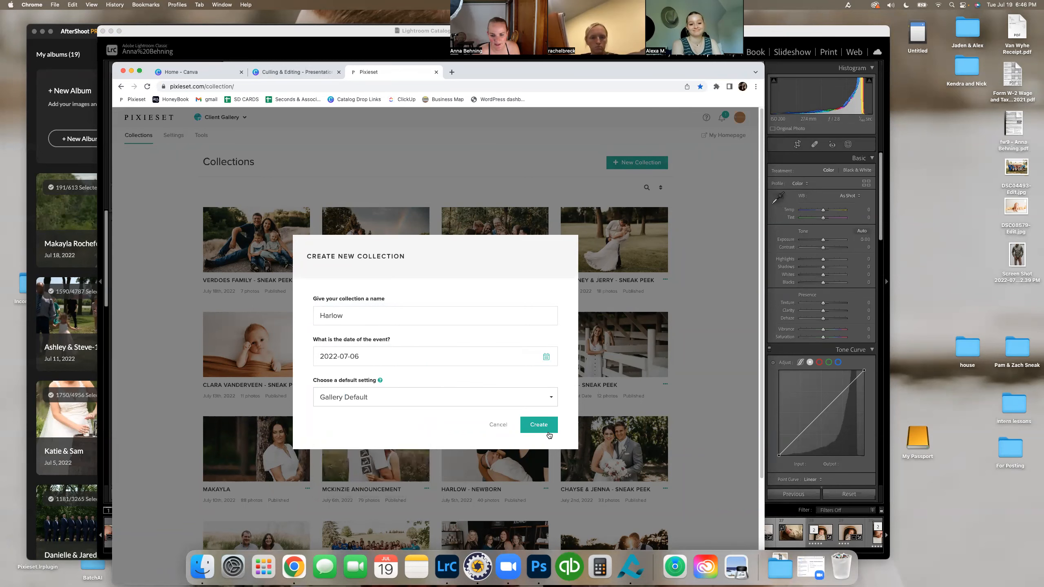
left_click(542, 428)
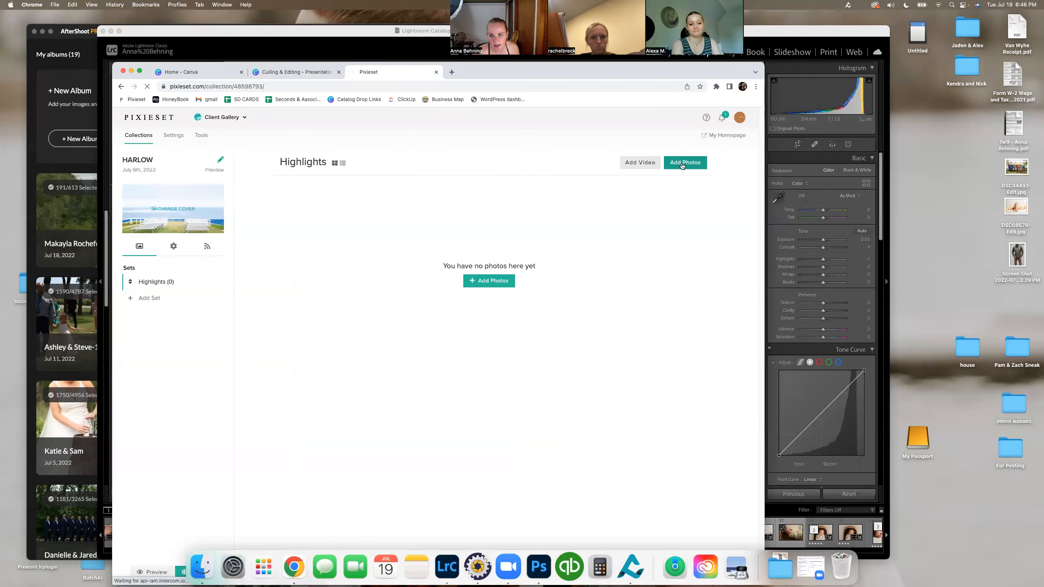
Step: Upload DSC09999-Edit.jpg from the Desktop's For Posting folder to the collection's Highlights set and return to managing the collection
left_click(501, 284)
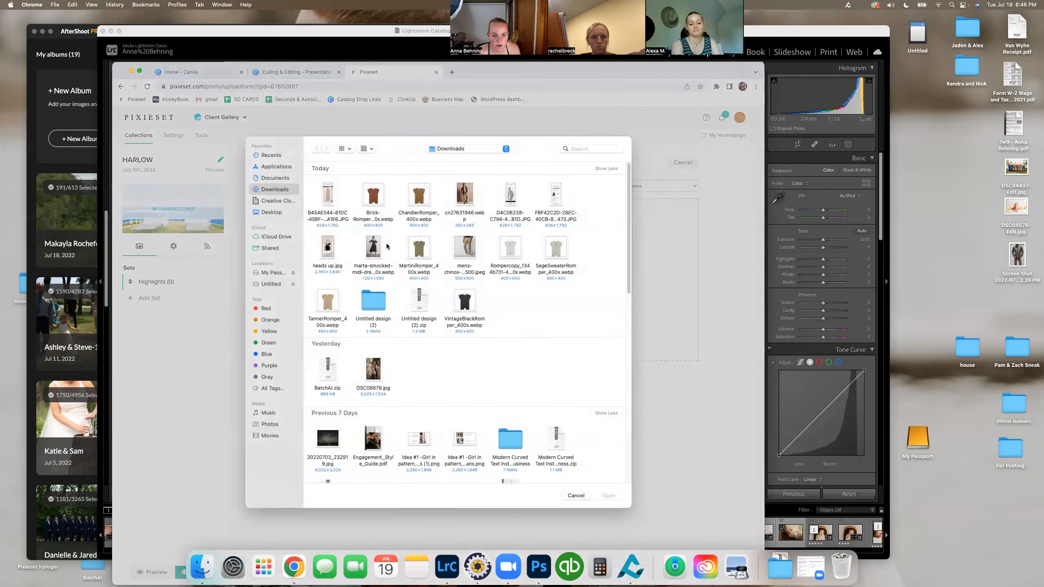
left_click(274, 275)
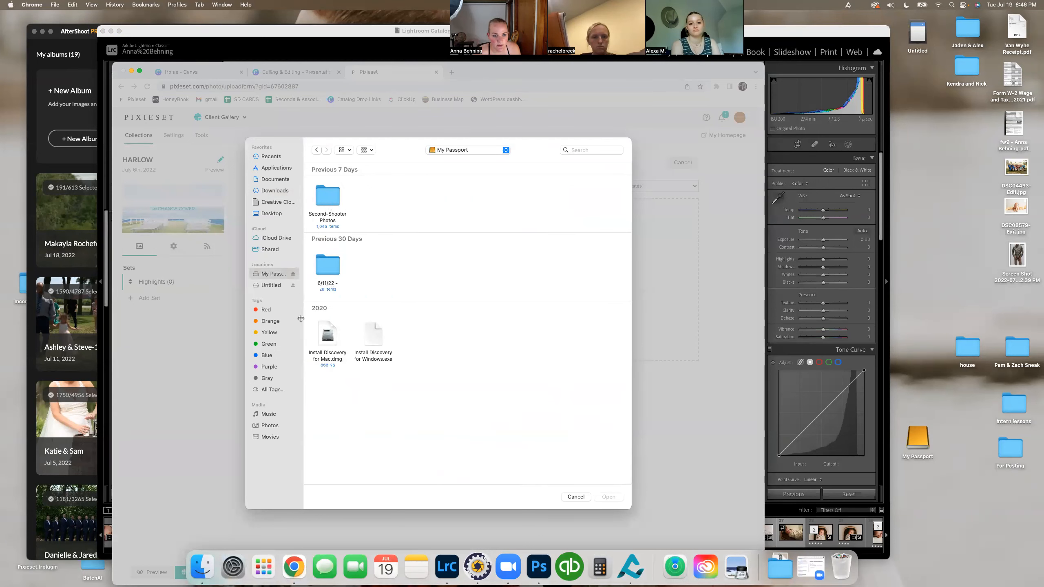
left_click(271, 211)
scroll(370, 321, "down", 10)
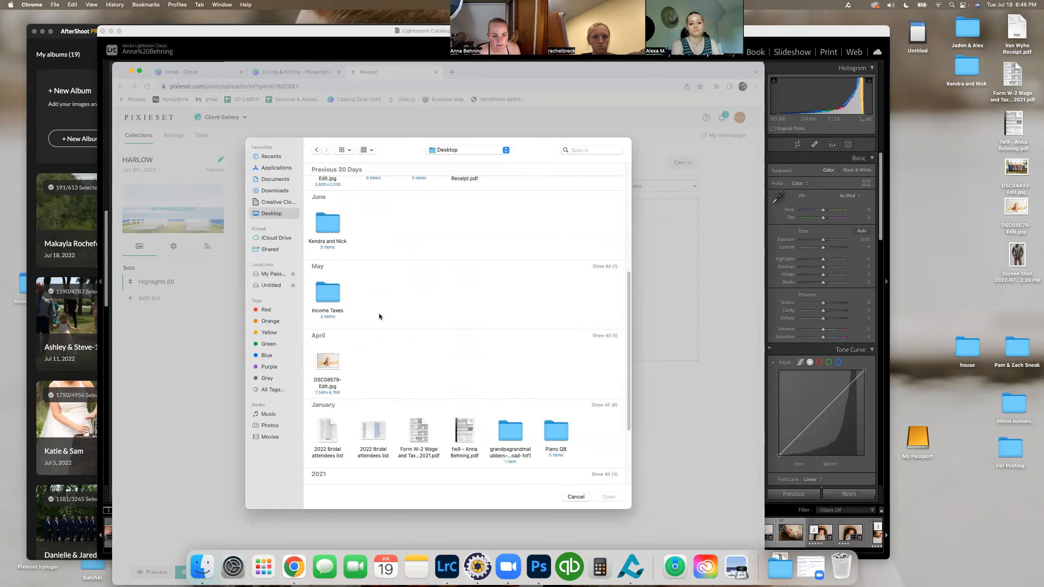
double_click(329, 372)
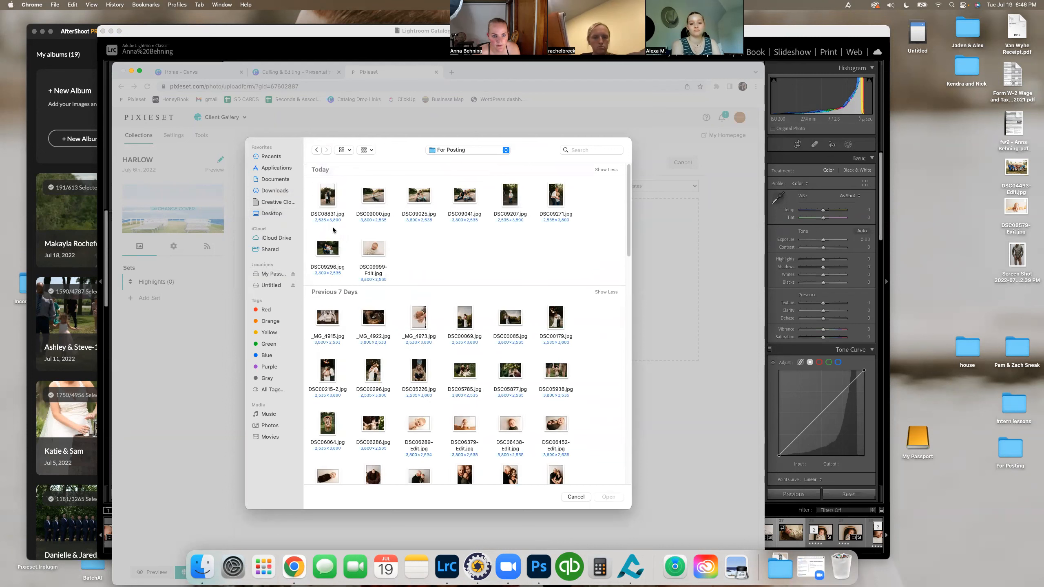
left_click(368, 241)
left_click(597, 497)
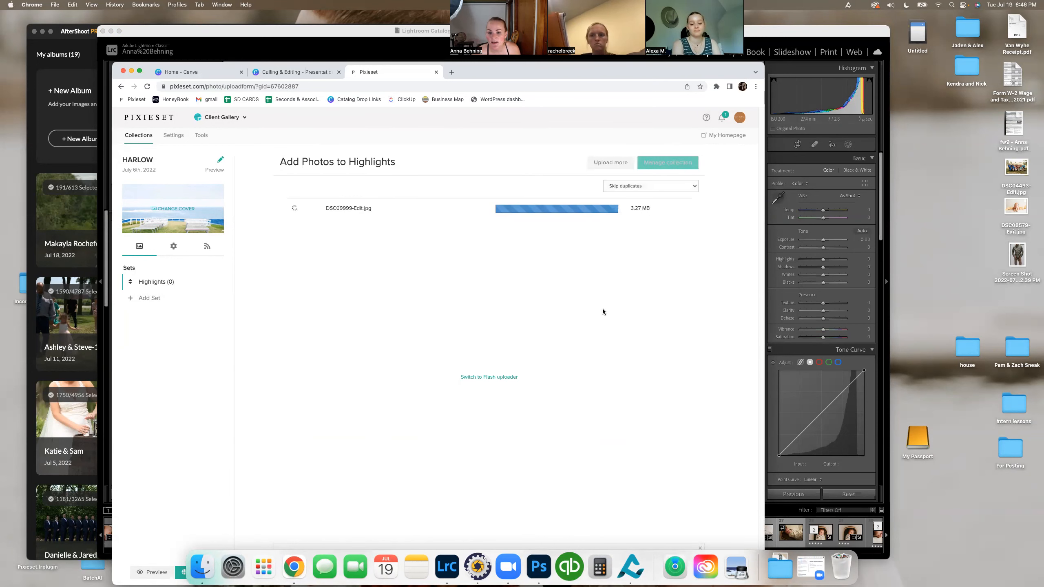
left_click(680, 166)
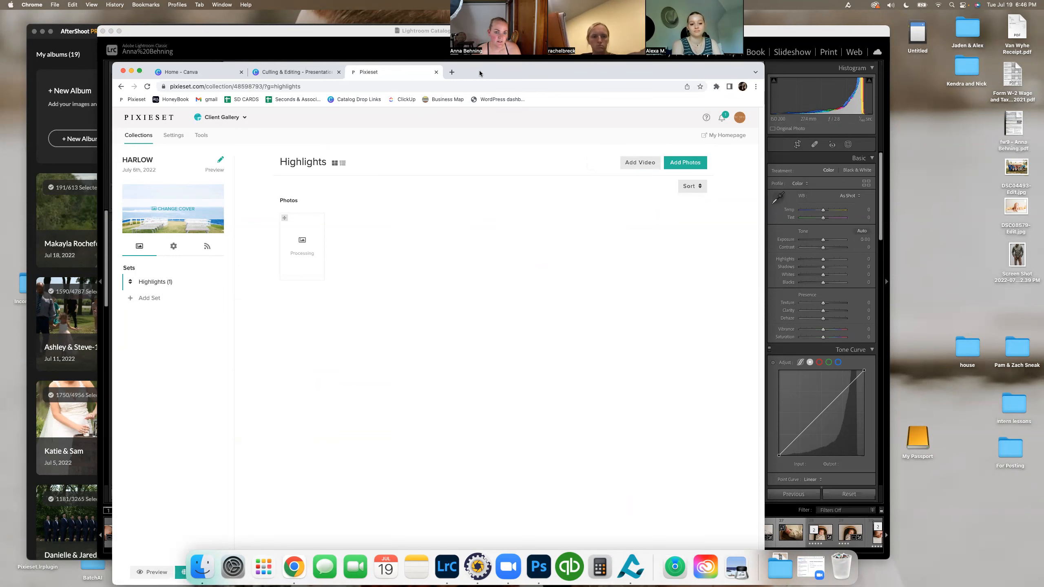
Step: Publish the collection and go to the recipient email and message fields of its client invite
left_click_drag(479, 73, 482, 38)
left_click(181, 541)
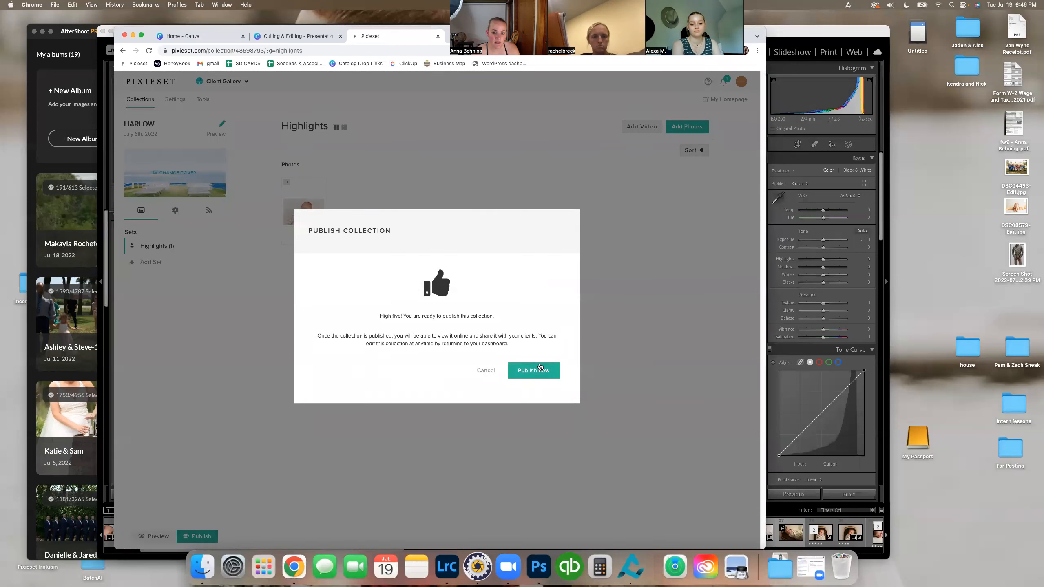
left_click(540, 367)
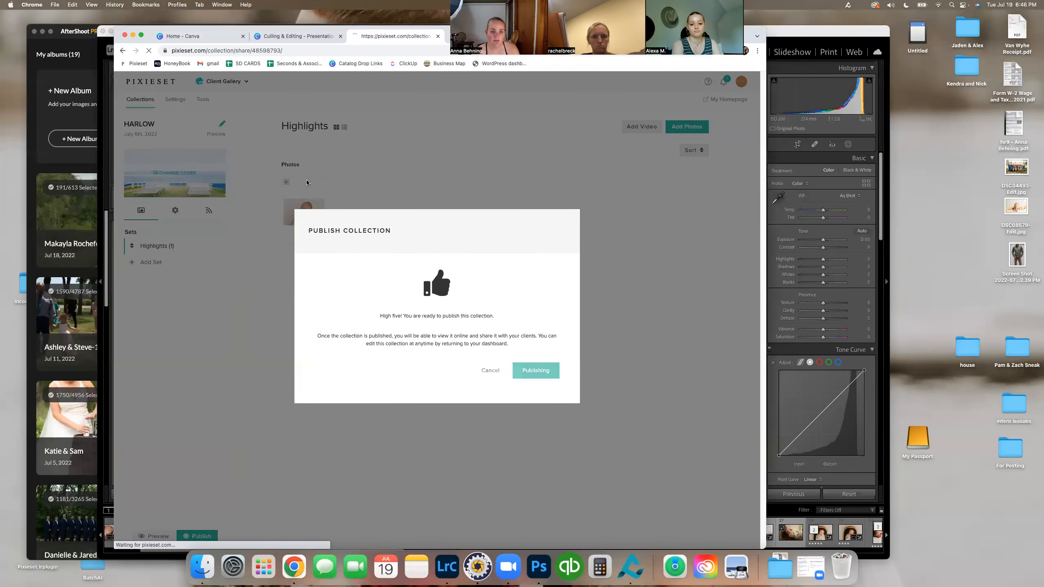
left_click(189, 127)
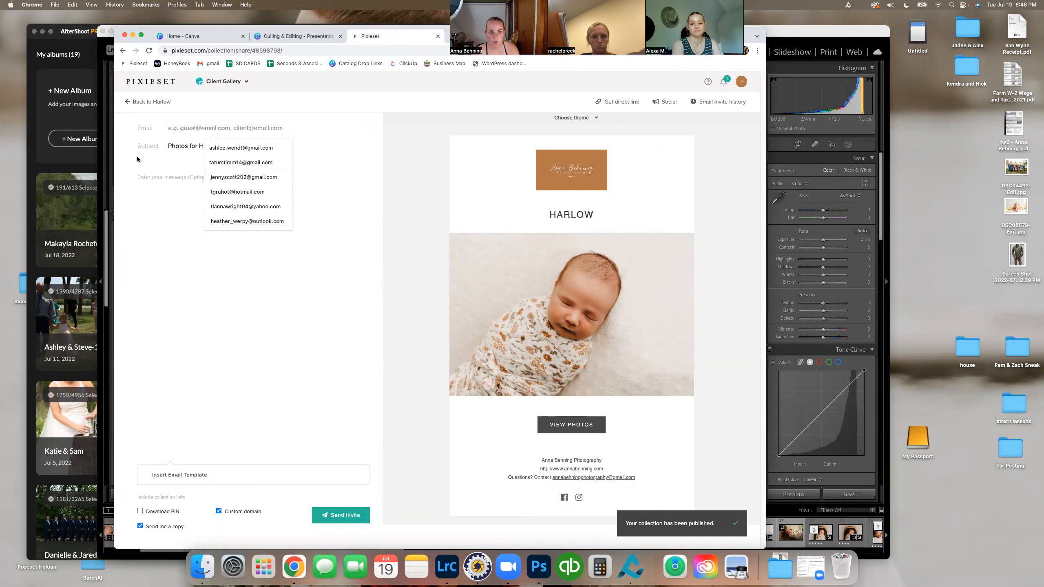
left_click(148, 177)
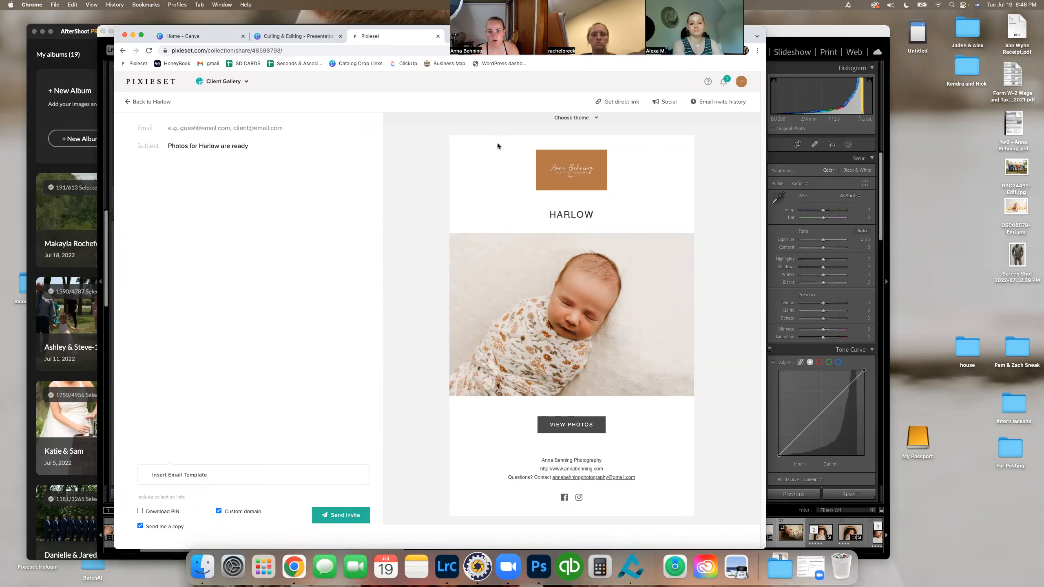
Step: Close the client invite page and reopen the baby's collection from the Pixieset dashboard in a new tab
left_click(437, 36)
left_click(356, 36)
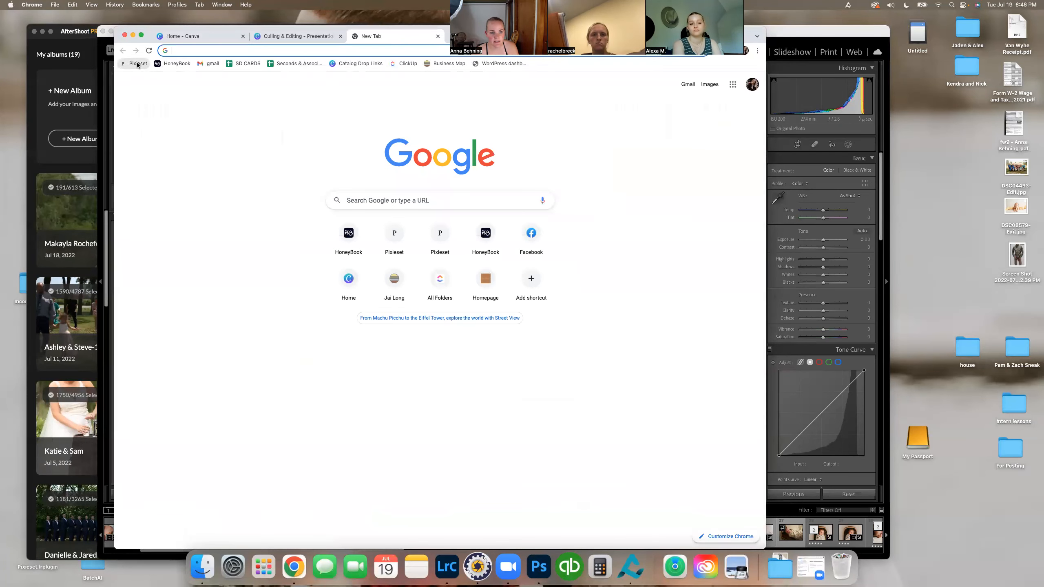
left_click(134, 63)
left_click(238, 200)
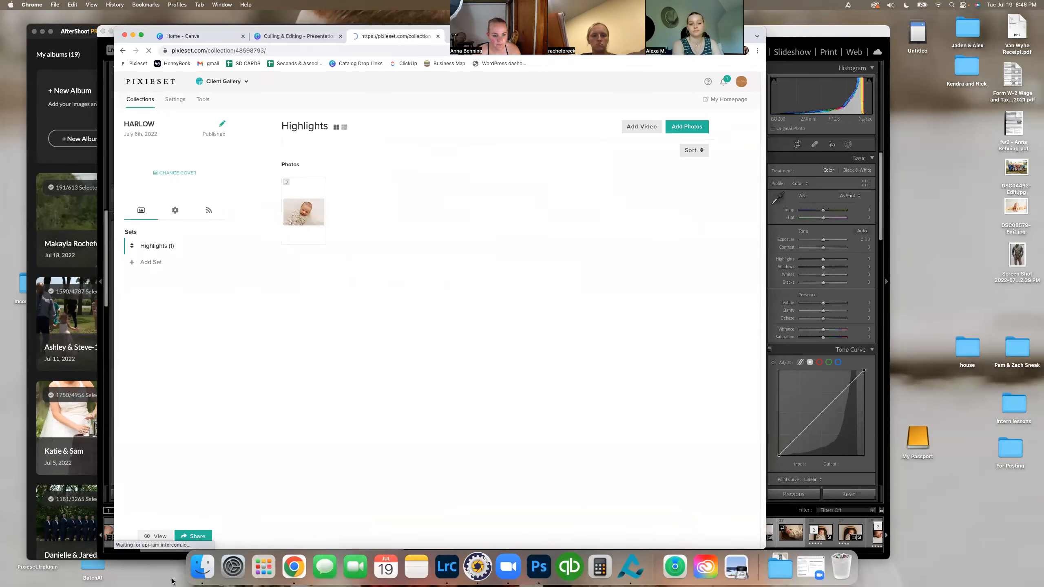
Step: View the published collection as a client gallery, dismiss the walk-through cards, and look over the cover and photo grid
left_click(154, 537)
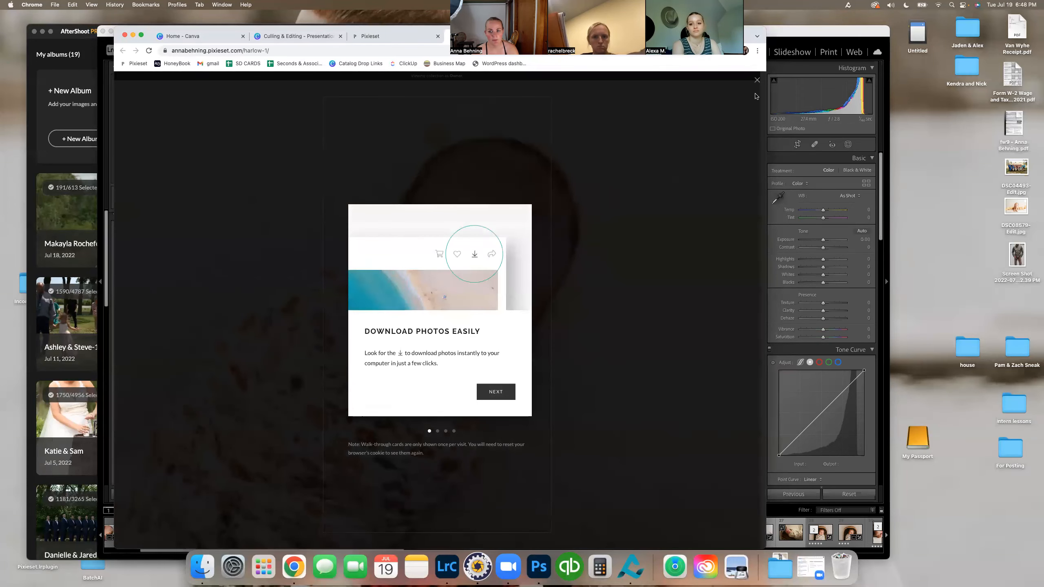
left_click(757, 84)
left_click(639, 336)
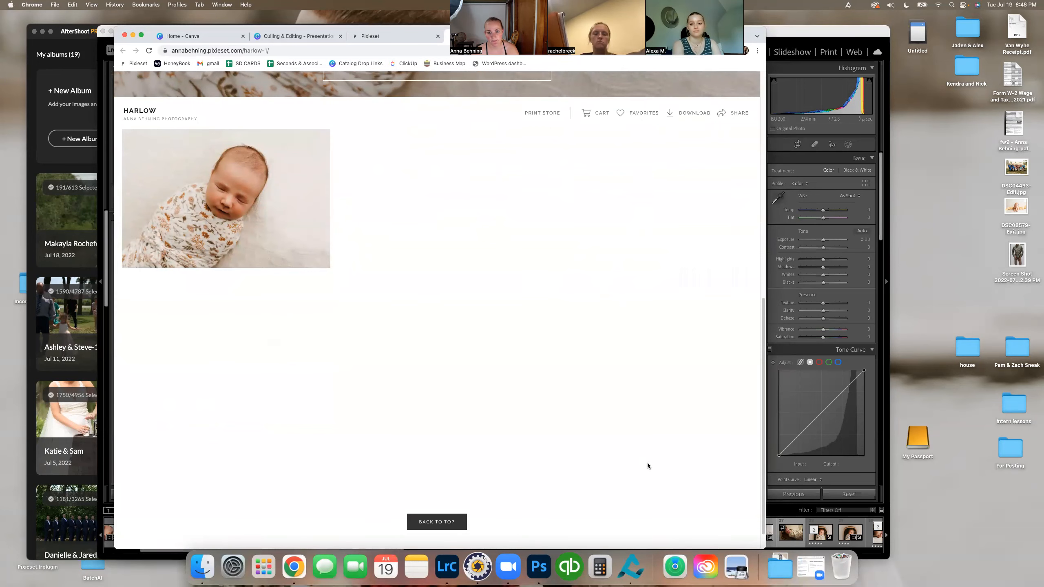
scroll(647, 462, "up", 10)
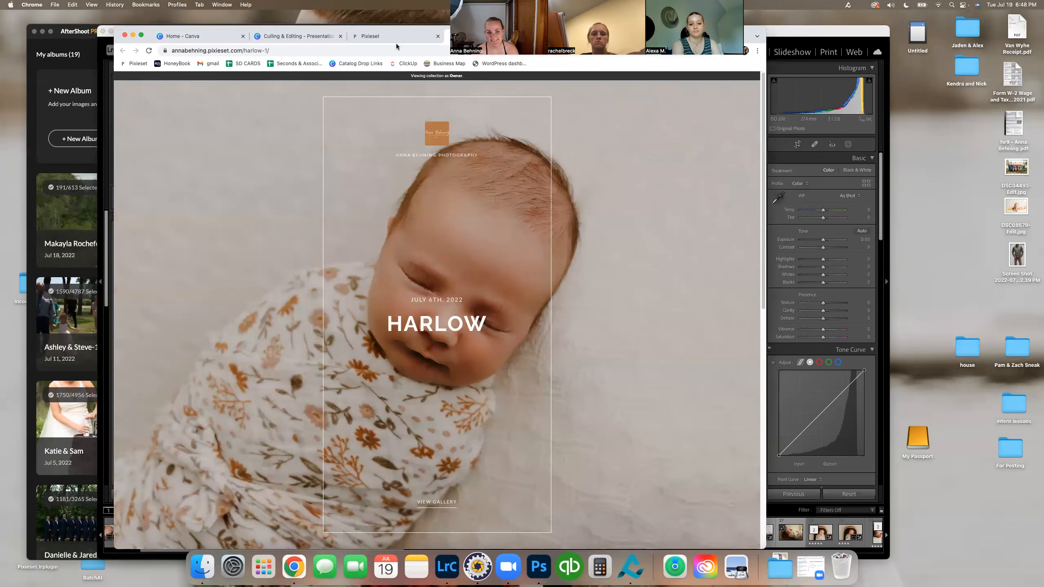
left_click(432, 336)
Step: Open the baby photo full size in the gallery, inspect its download sign-in form, and close the form
left_click(213, 208)
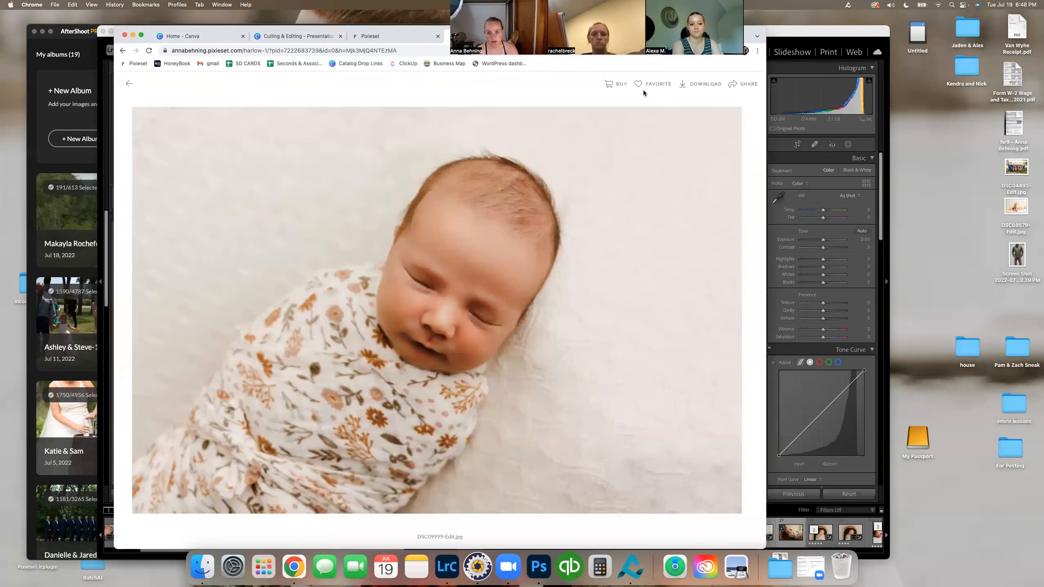
left_click(704, 85)
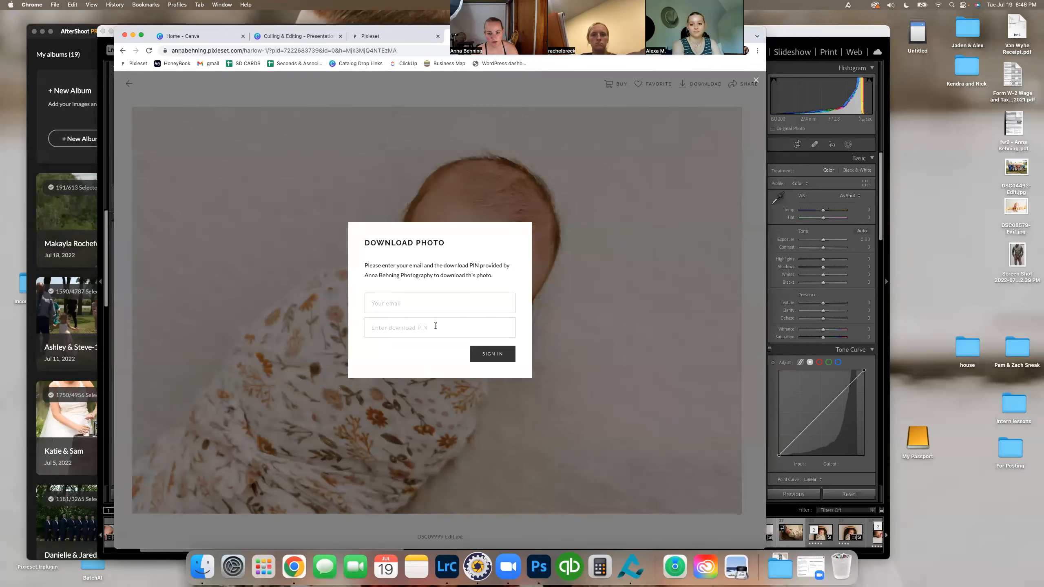
left_click(555, 195)
Step: Close the client gallery and Pixieset collection tabs to return to the Culling & Editing presentation
left_click_drag(750, 26, 690, 85)
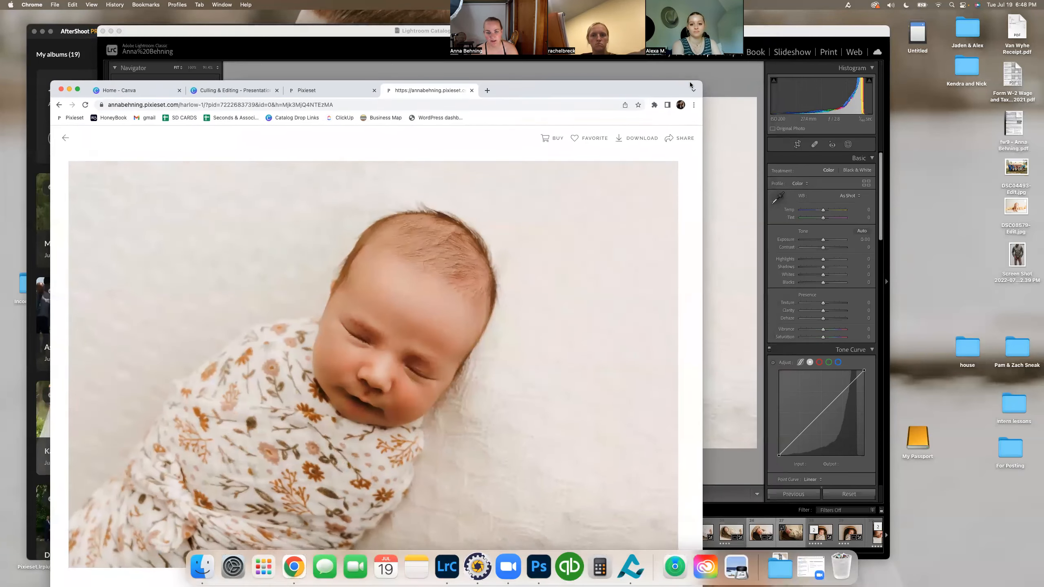
left_click(470, 91)
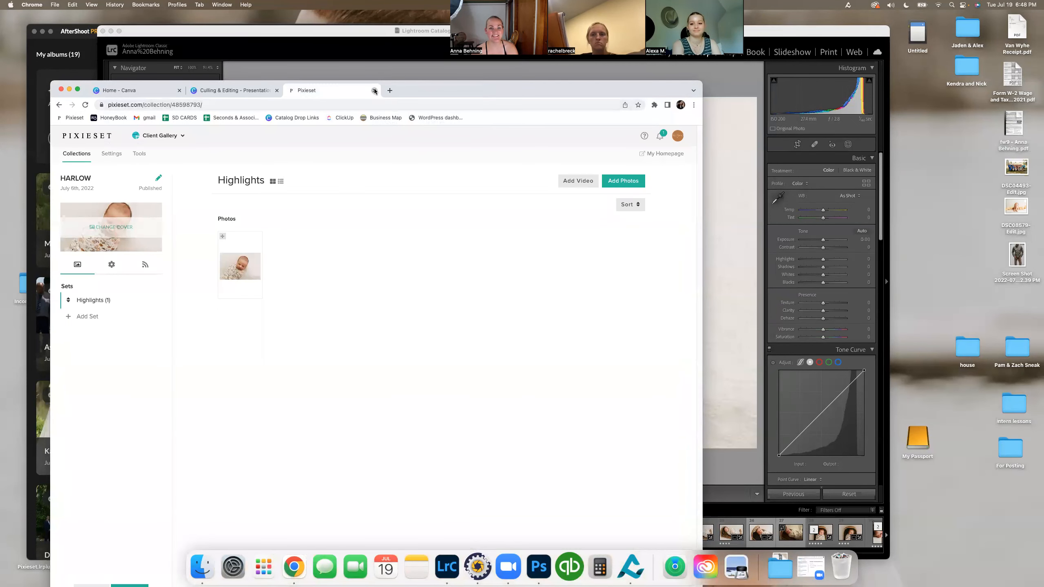
left_click(374, 91)
Step: Go past the Image Delivery slide to the Questions? slide on page 11 and move the browser window up to show it fully
scroll(321, 339, "down", 5)
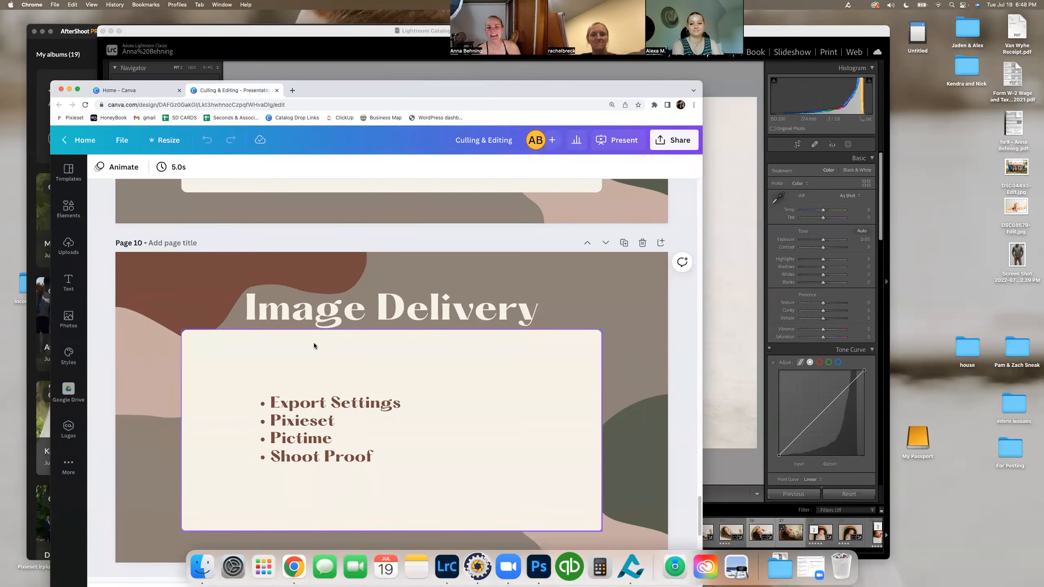
scroll(325, 349, "up", 5)
scroll(621, 375, "down", 4)
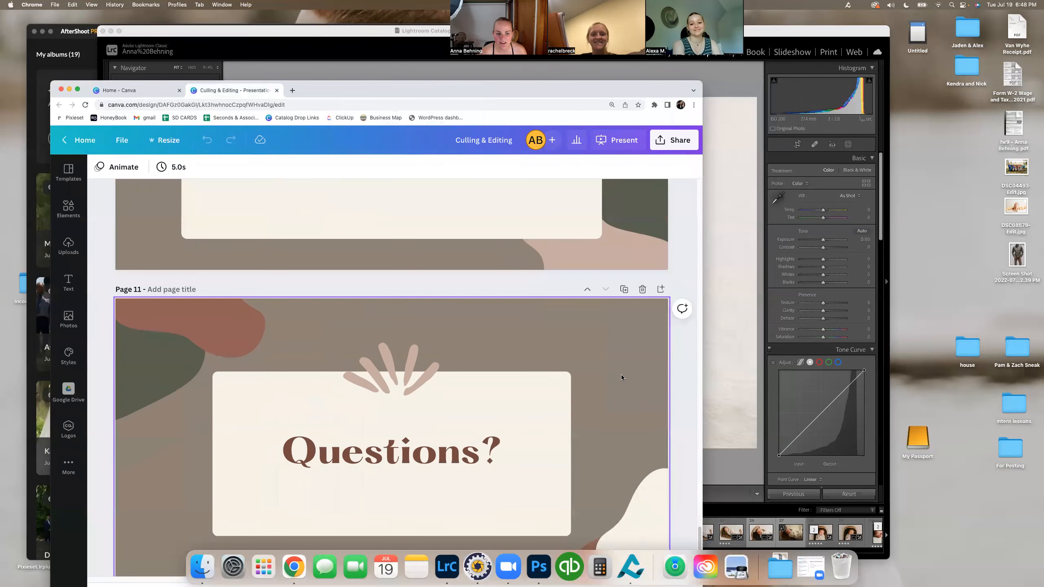
left_click_drag(402, 90, 397, 20)
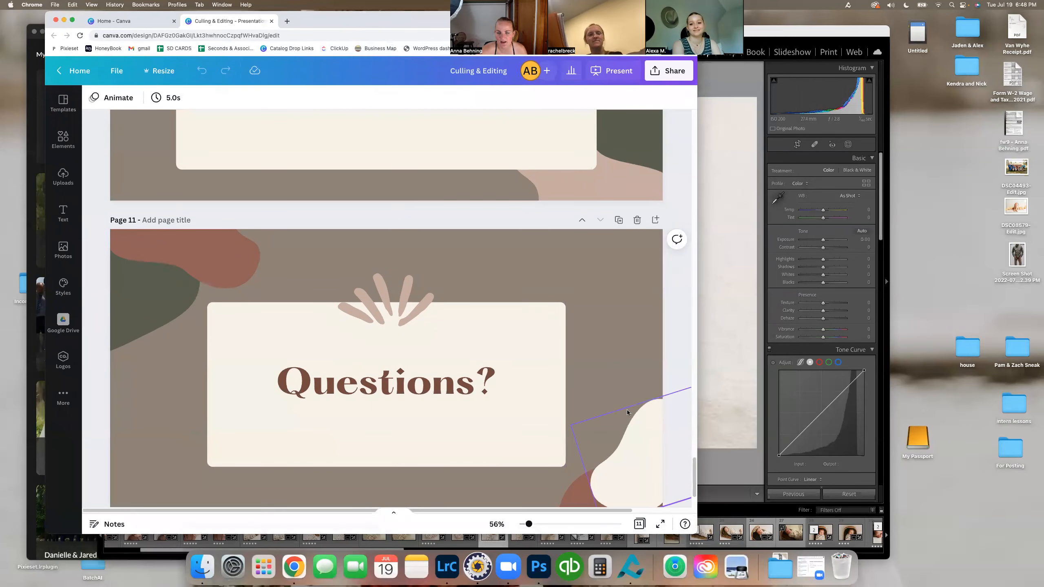